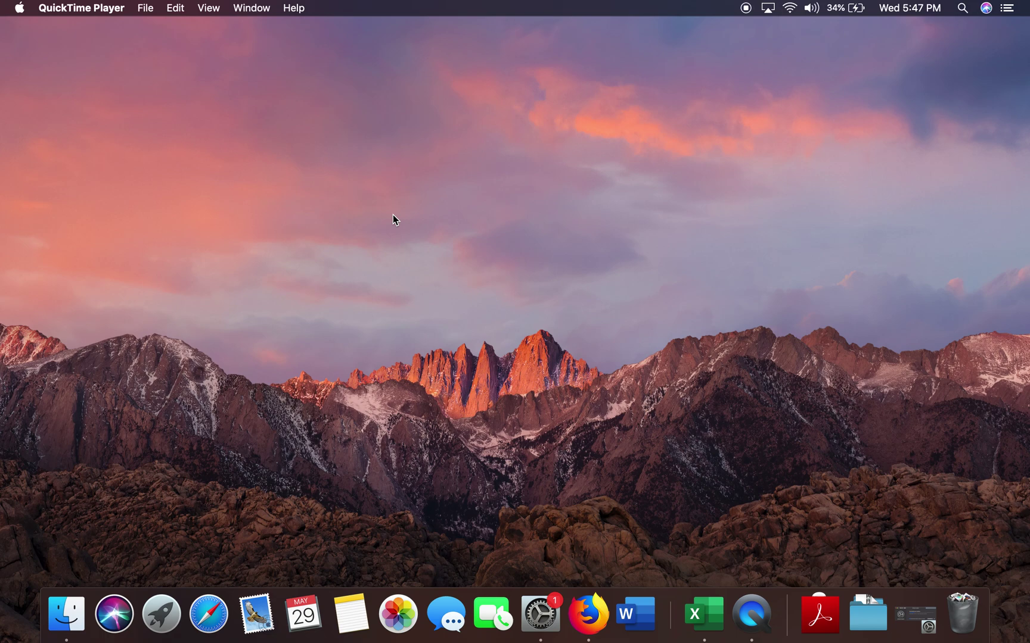
Bring the Book1 workbook with the Sessions and Aggression data to the front
left_click(697, 614)
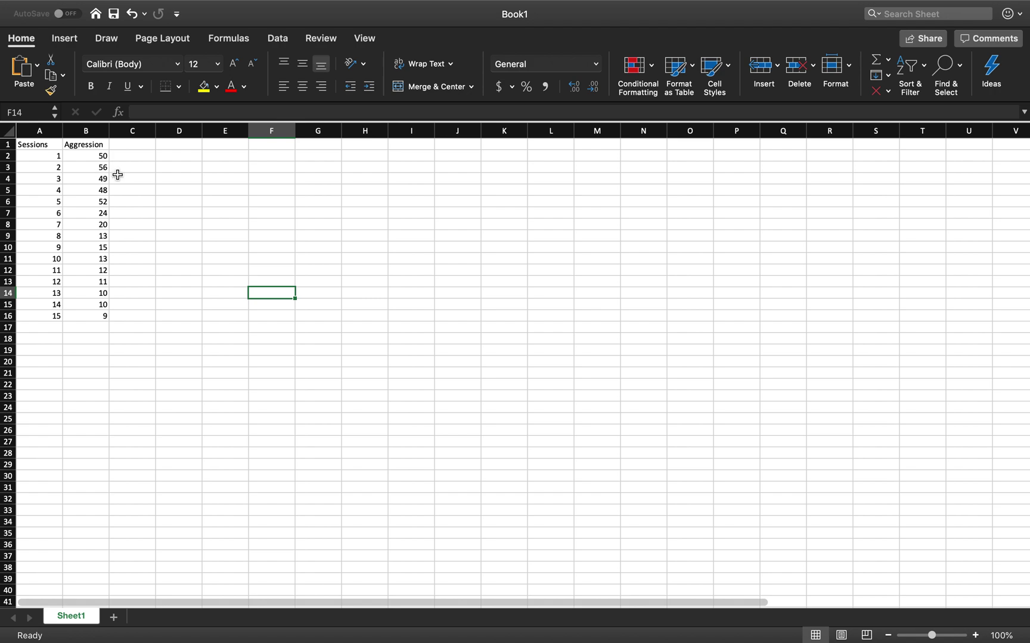
Enter 'baseline' in C2 and 'intervention' in C7 as phase labels
left_click(124, 204)
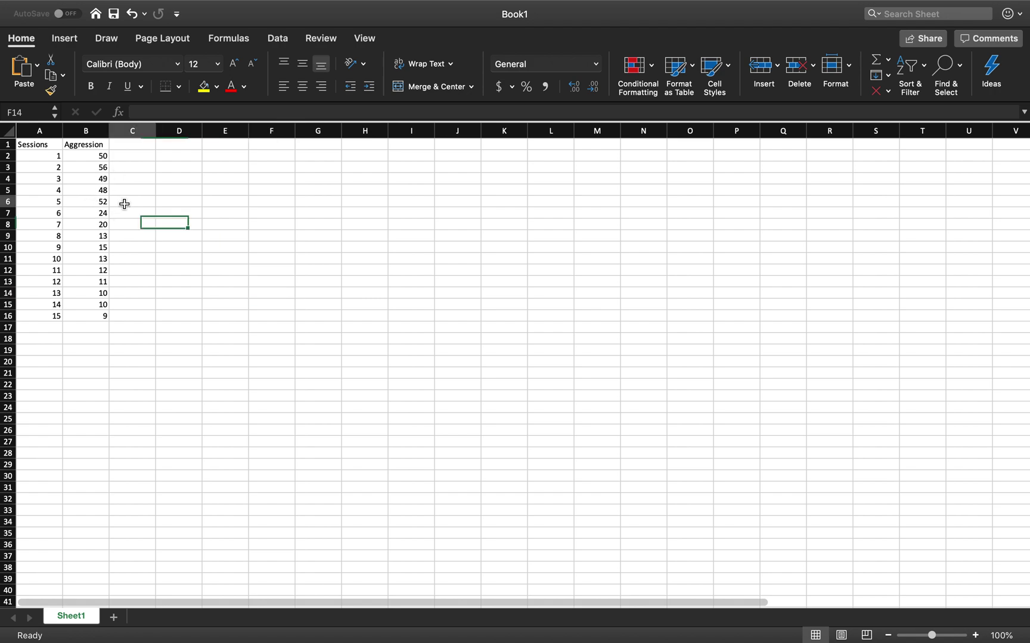
left_click(134, 156)
type("ba")
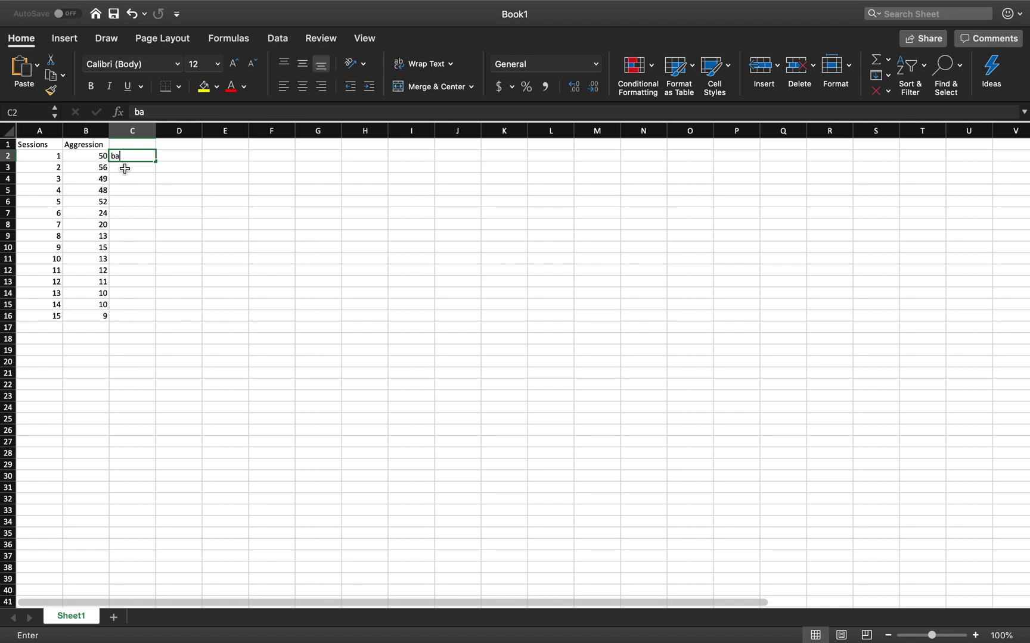
type("seline")
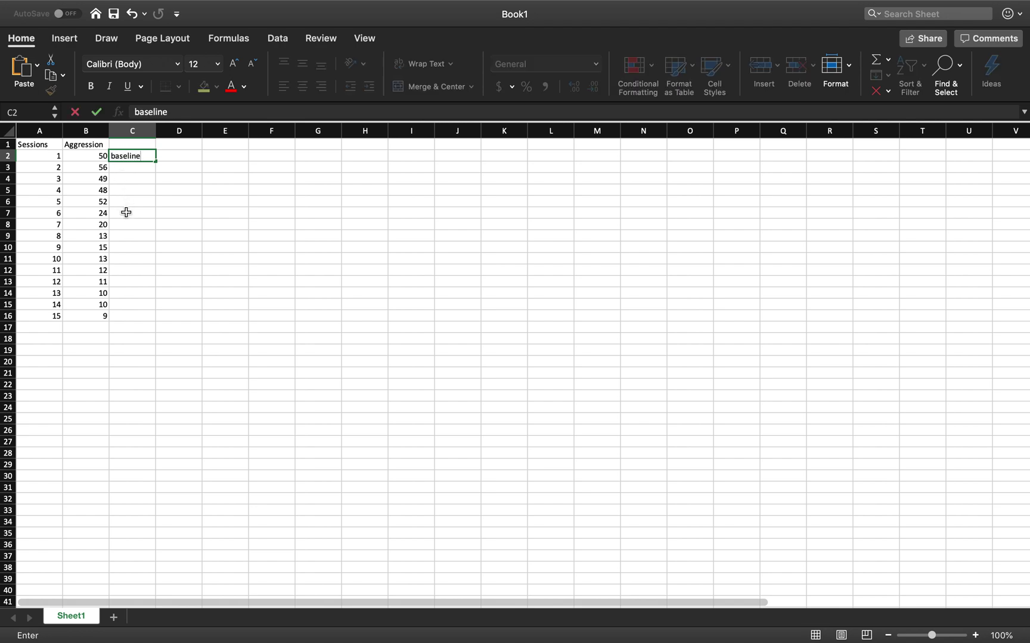
left_click(126, 212)
type("intervent")
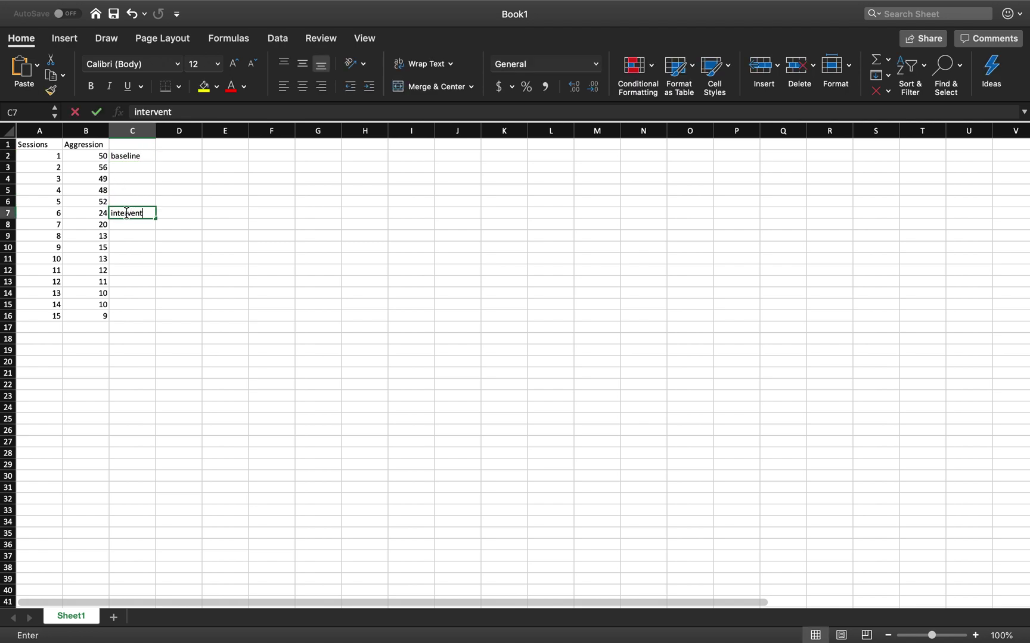
type("ion")
left_click(211, 202)
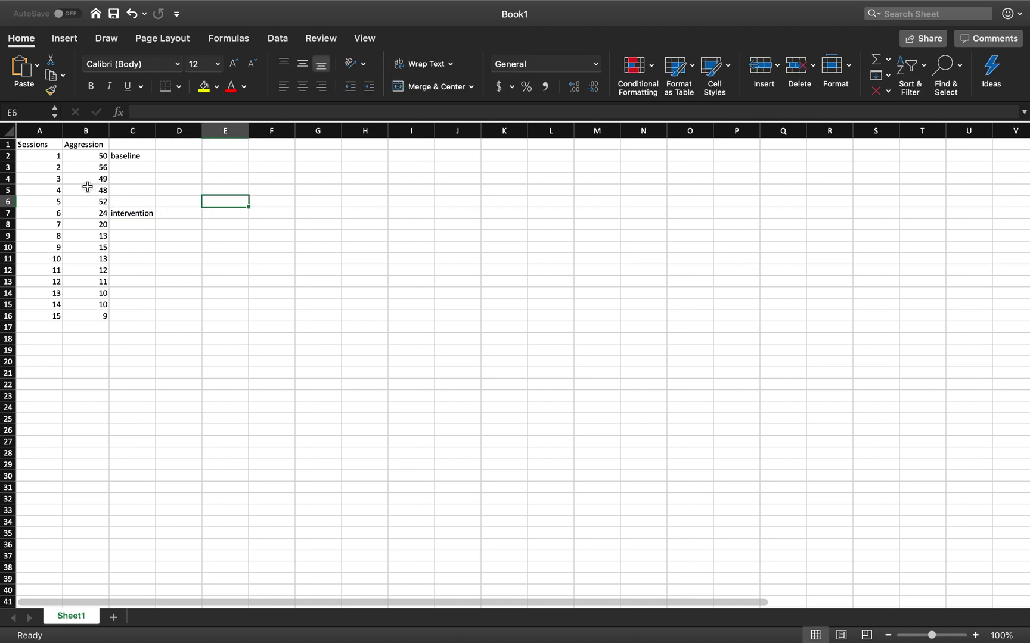
Plot A1:B16 as a Scatter with Straight Lines and Markers chart
left_click(41, 149)
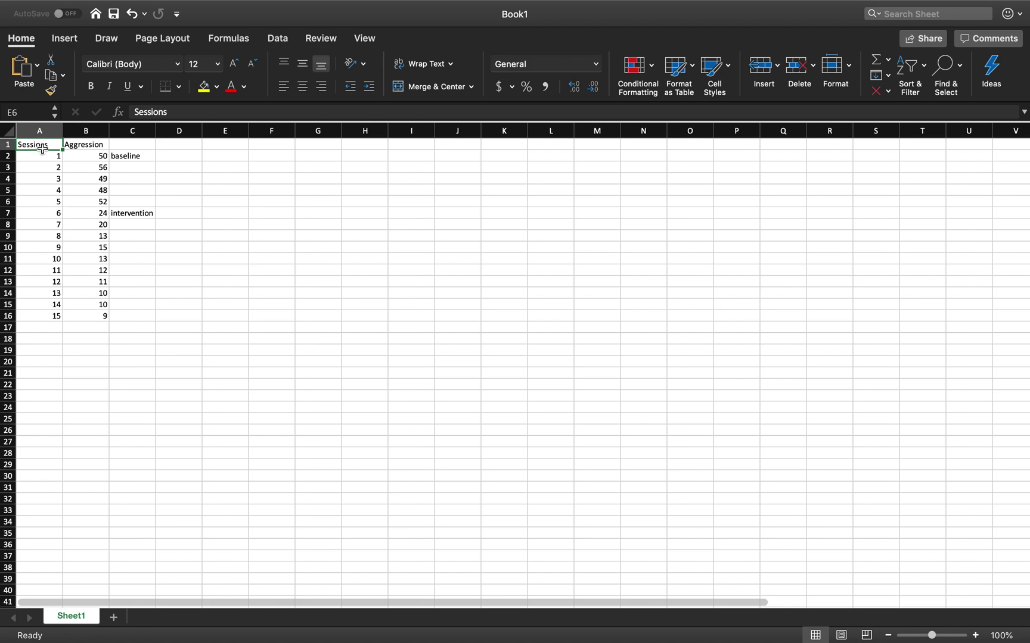
left_click_drag(41, 148, 87, 312)
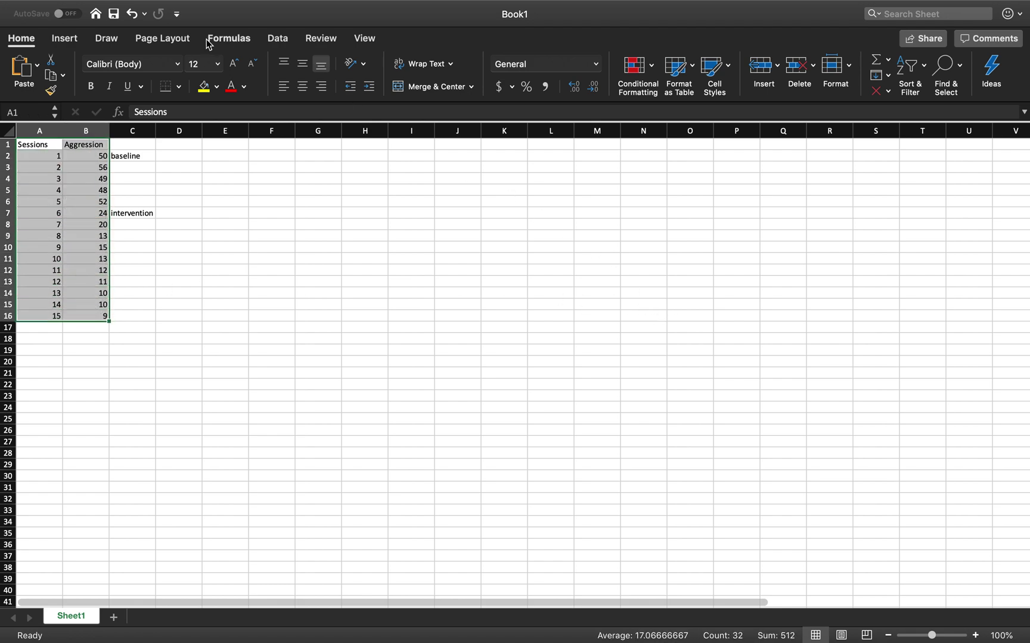
left_click(65, 39)
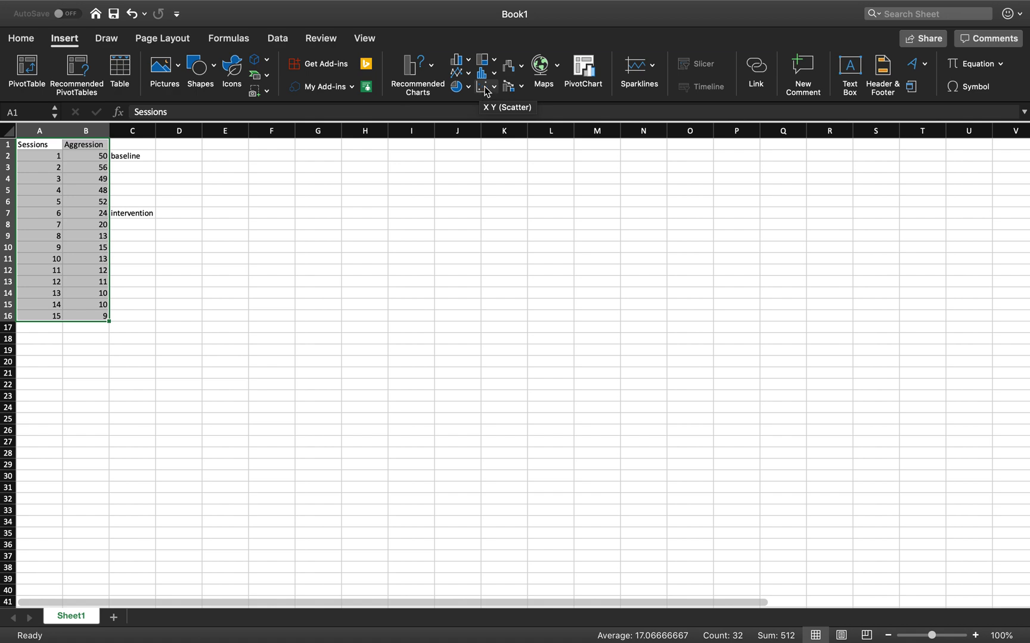
left_click(486, 91)
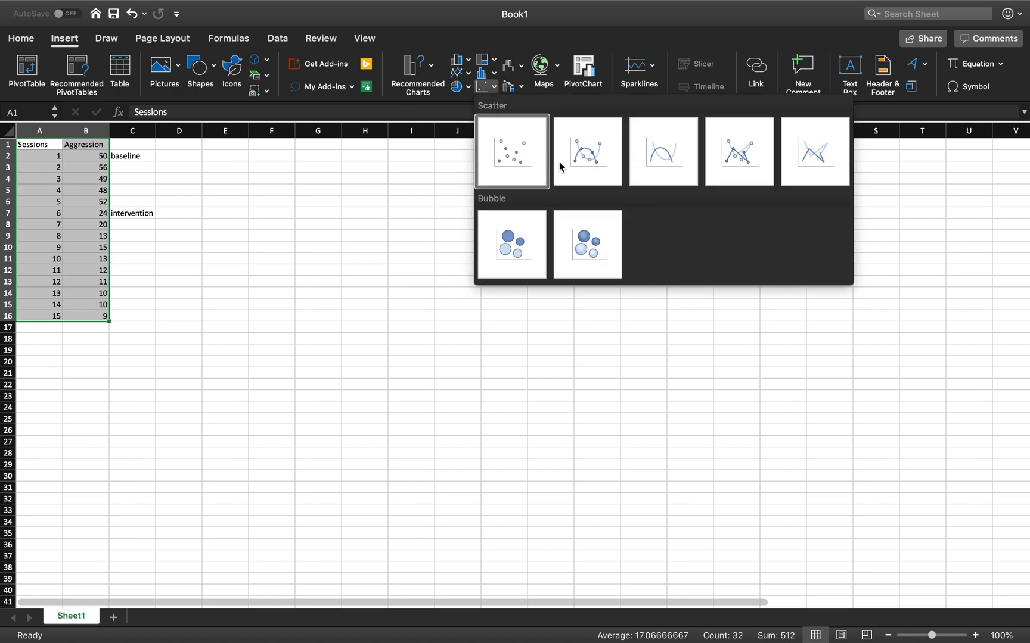
left_click(733, 171)
Zoom the sheet to 140%, then enlarge the chart and move it up beside the data
left_click_drag(561, 300, 536, 212)
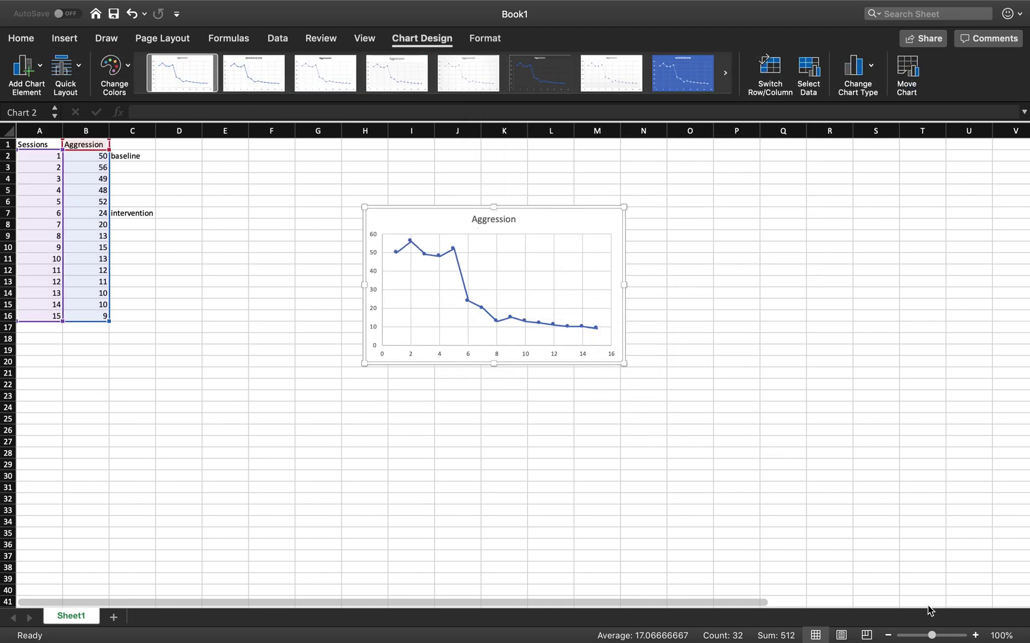
left_click(975, 636)
left_click(975, 635)
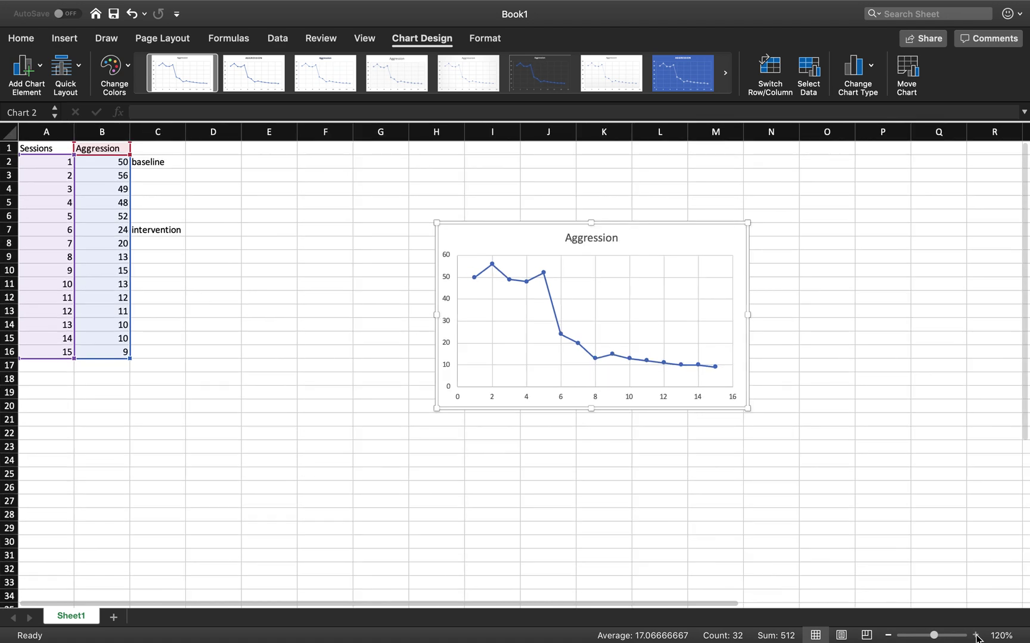
left_click(974, 636)
left_click(975, 636)
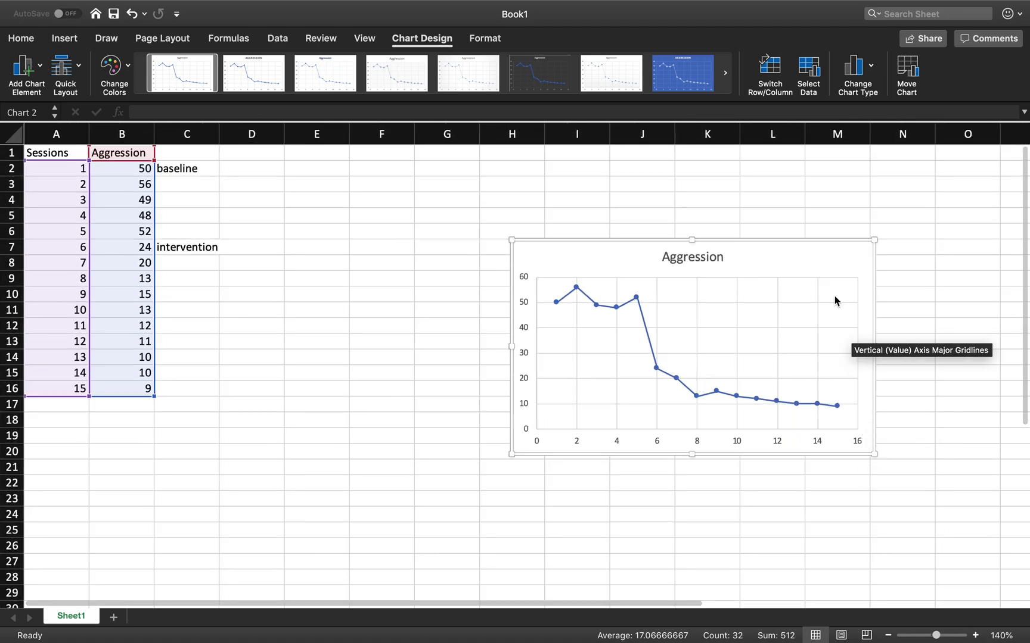
left_click_drag(791, 258, 649, 233)
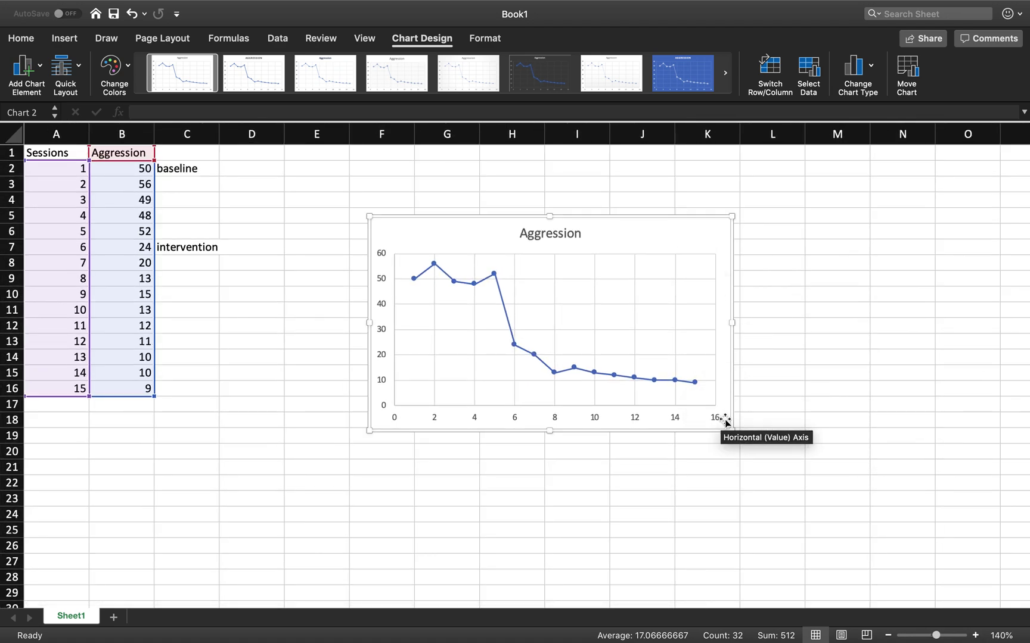
left_click_drag(731, 430, 792, 468)
left_click_drag(709, 242, 693, 189)
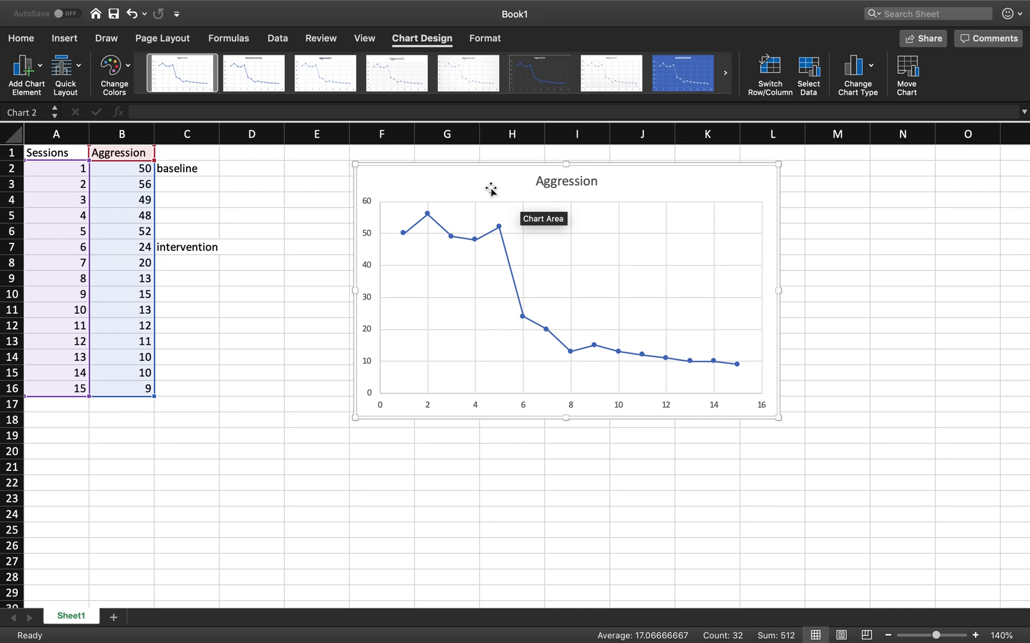
Set the chart title's text fill colour to black
double_click(536, 183)
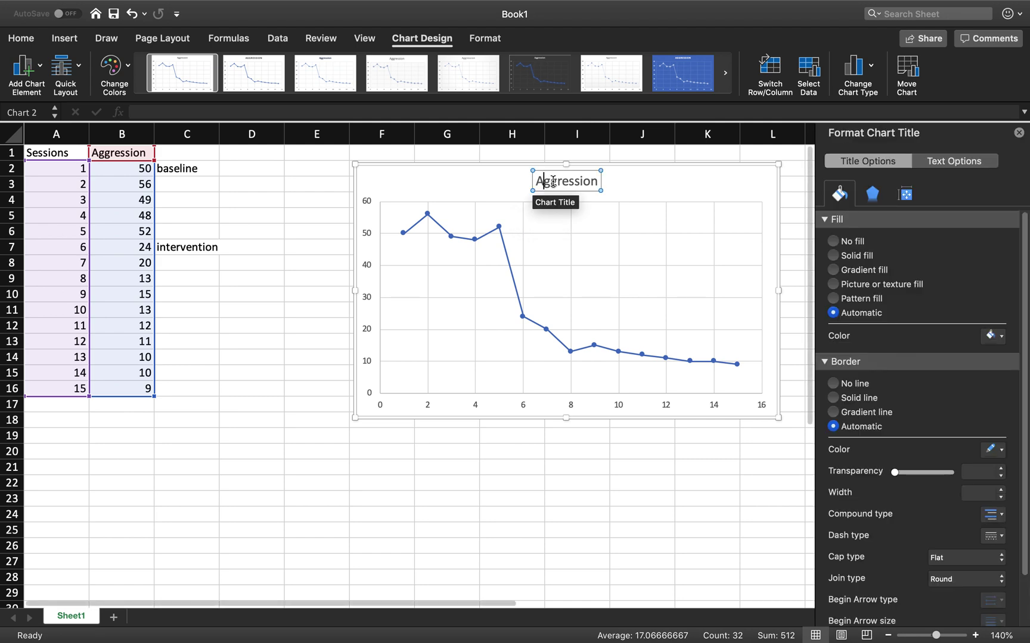
double_click(553, 182)
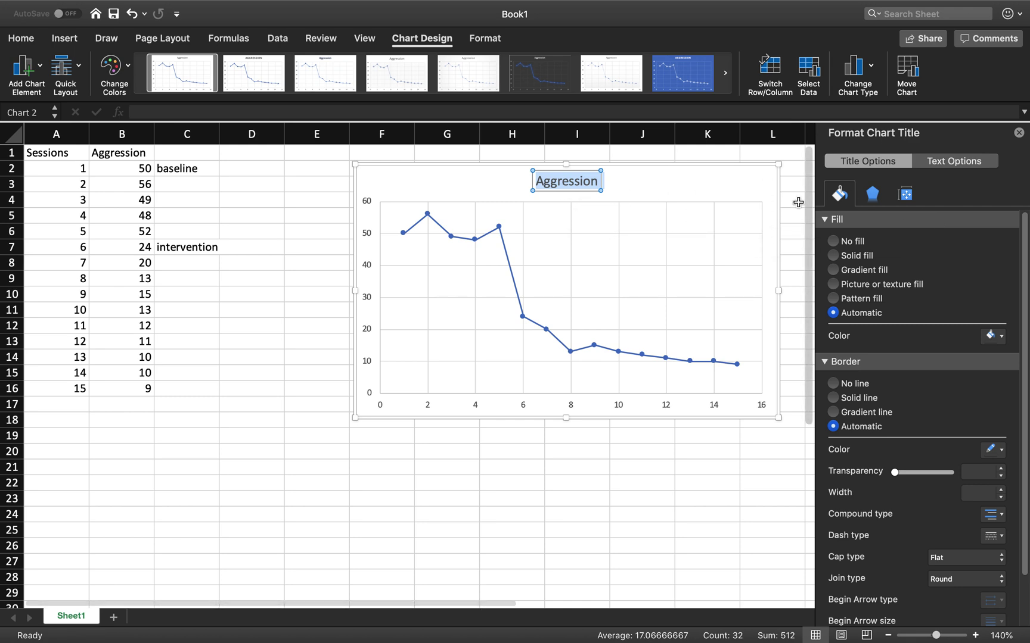
left_click(927, 164)
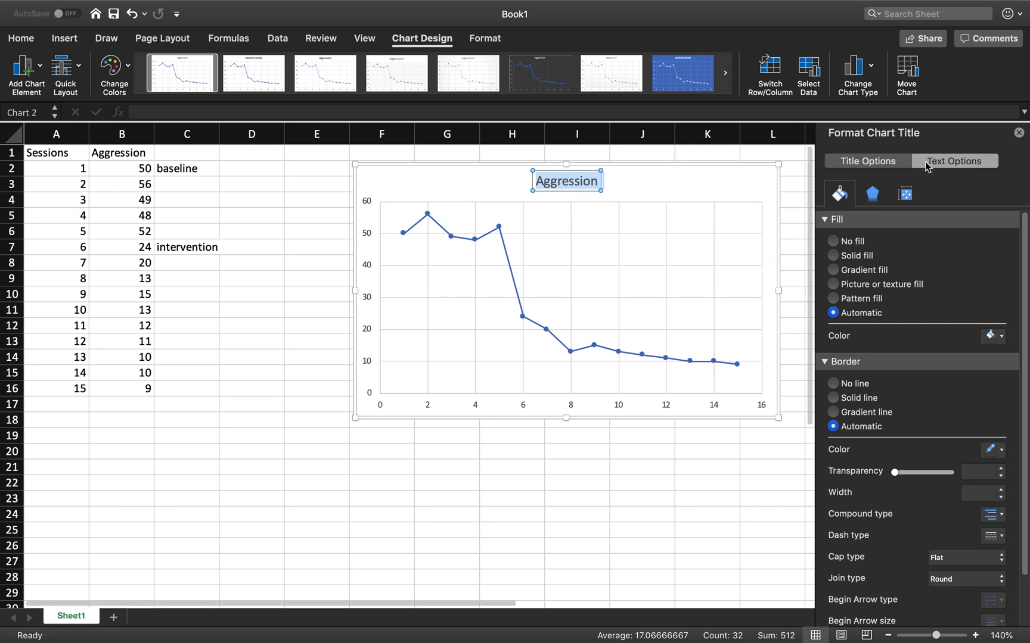
left_click(1004, 328)
left_click(915, 364)
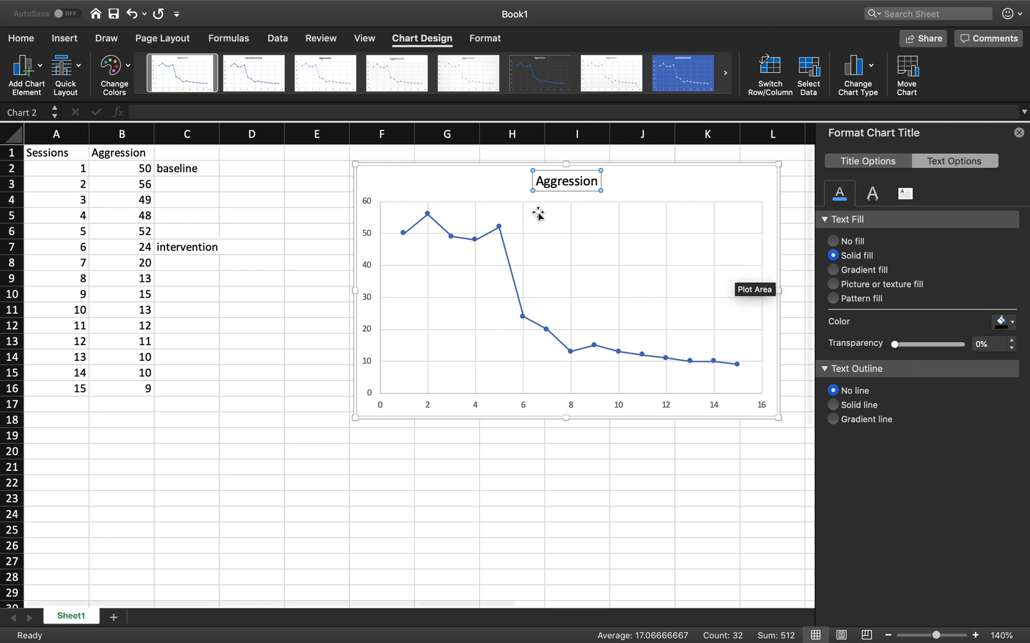
Add 'Effects of DRA on' before the title so it reads 'Effects of DRA on Aggression'
left_click(573, 182)
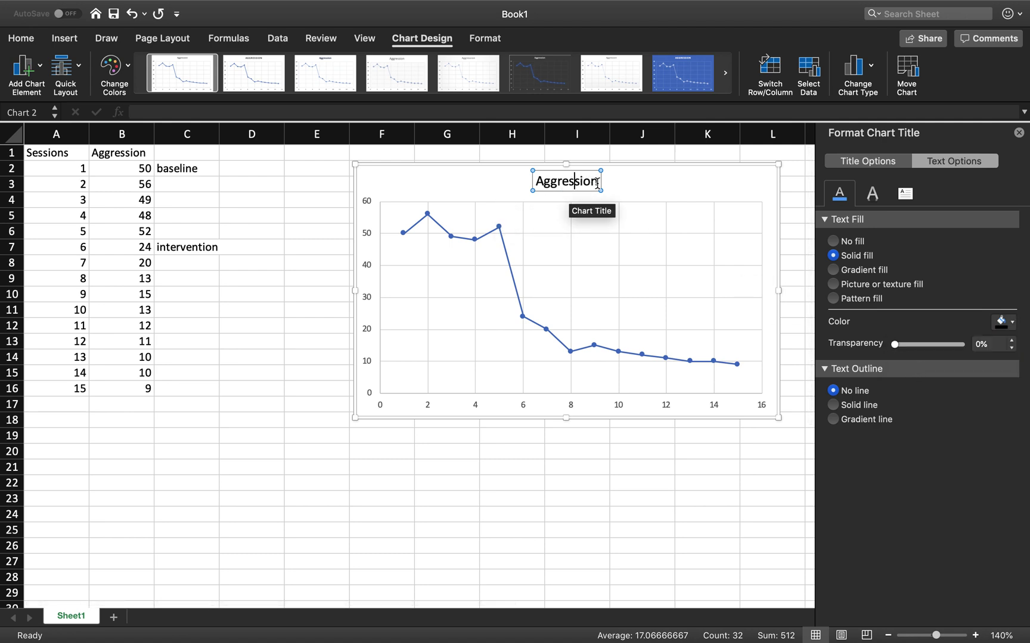
left_click(598, 182)
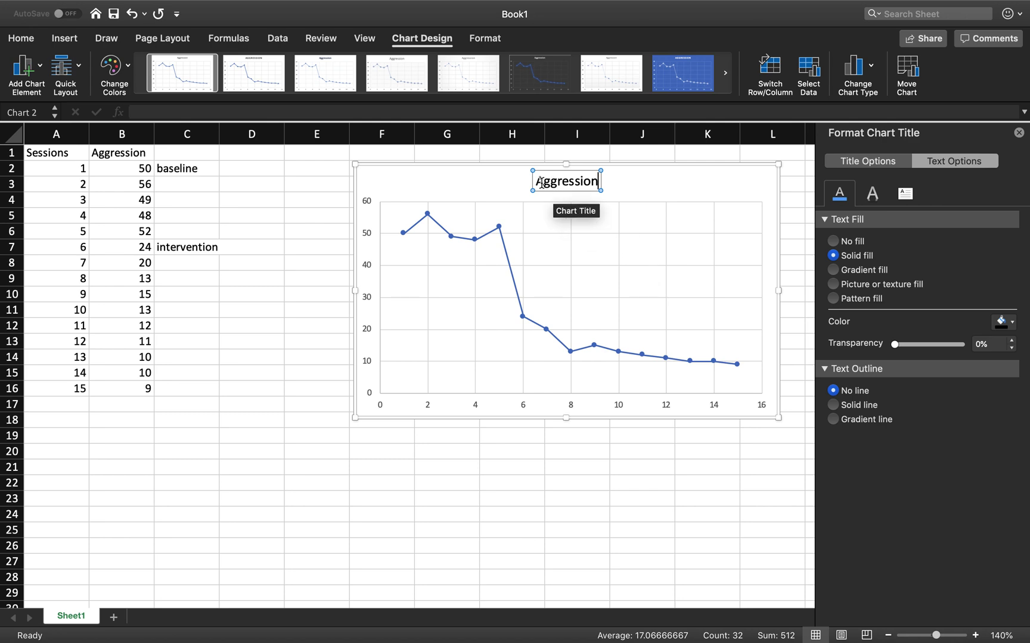
type("Effects ")
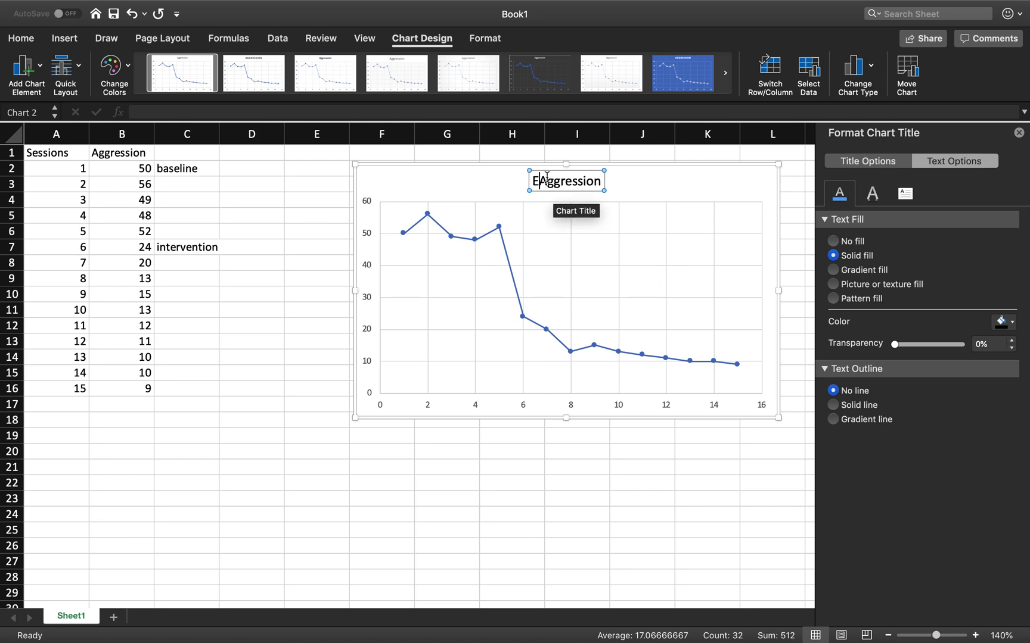
type("of ")
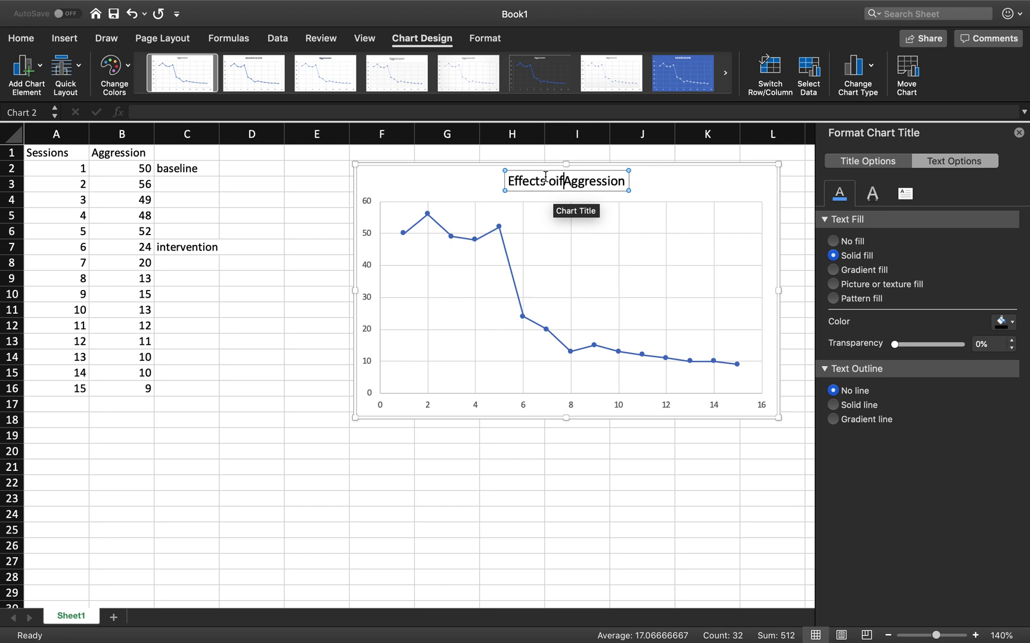
type("DRA on")
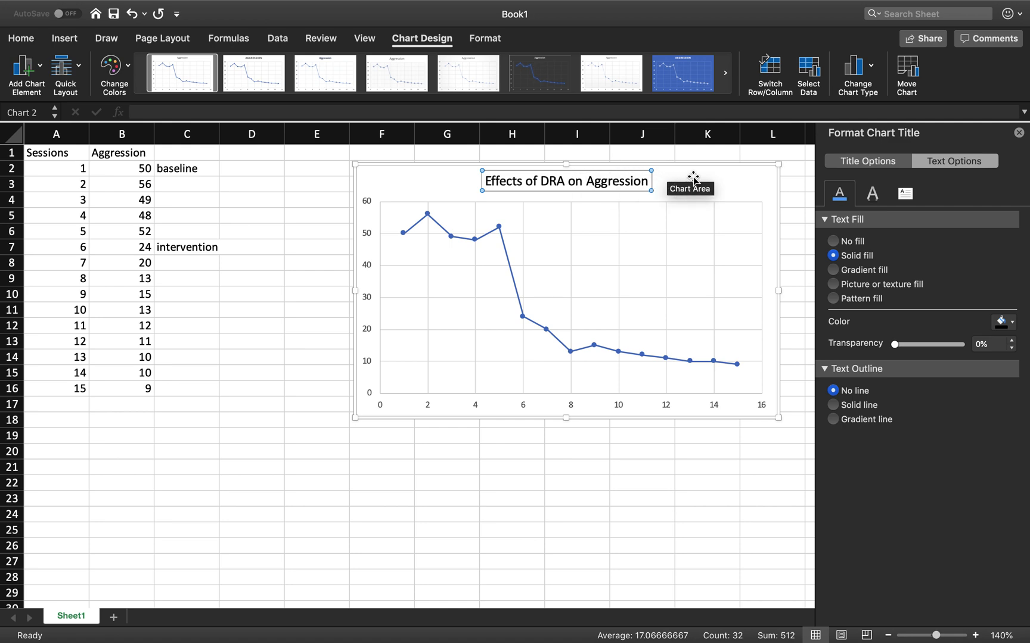
left_click(691, 180)
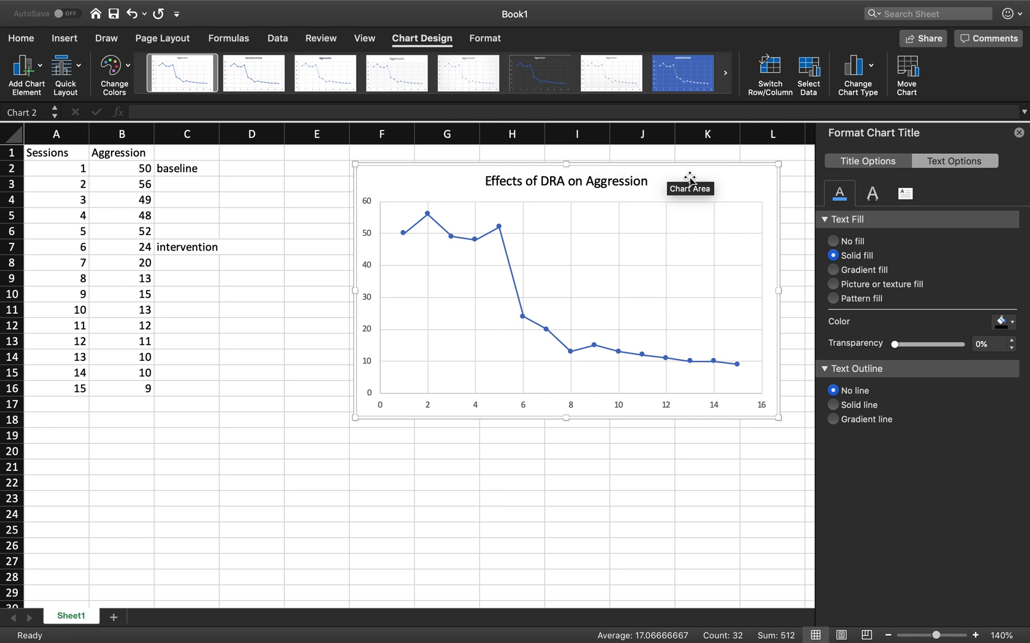
Make the horizontal axis label text black
left_click(282, 255)
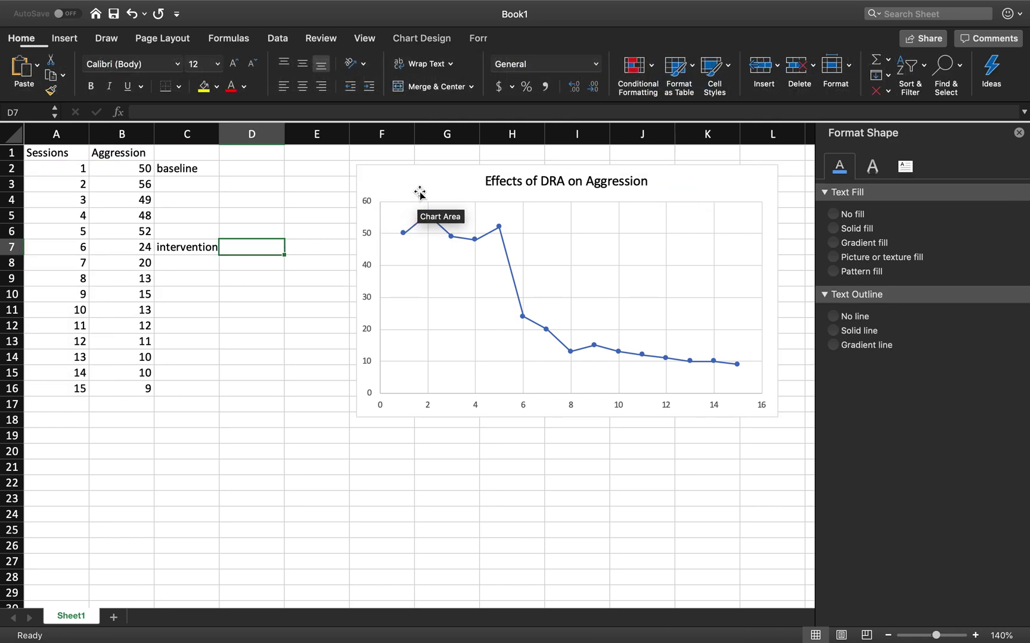
left_click(426, 185)
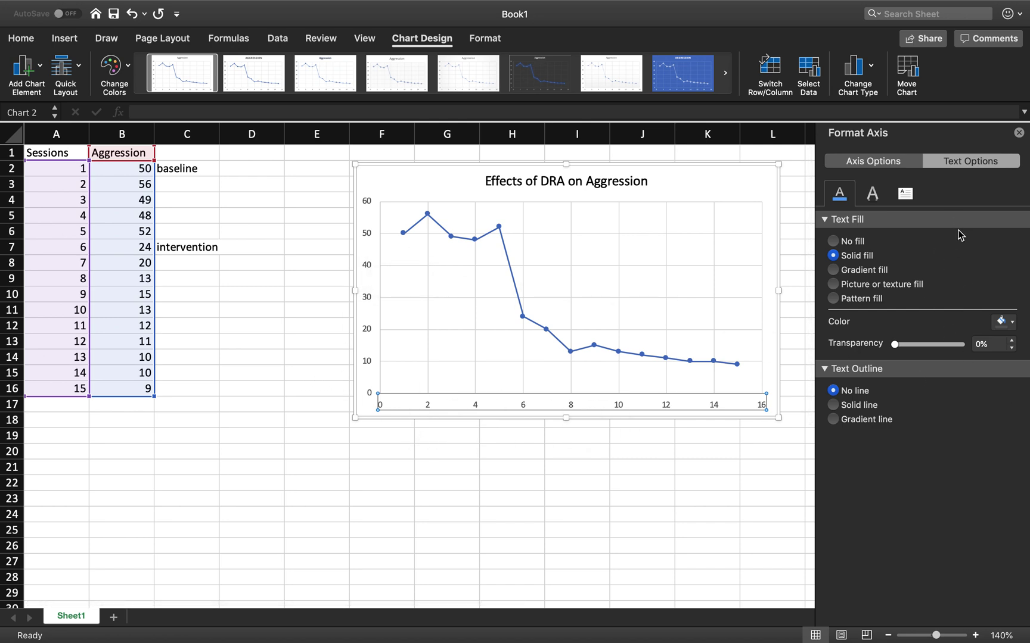
left_click(1000, 330)
left_click(916, 363)
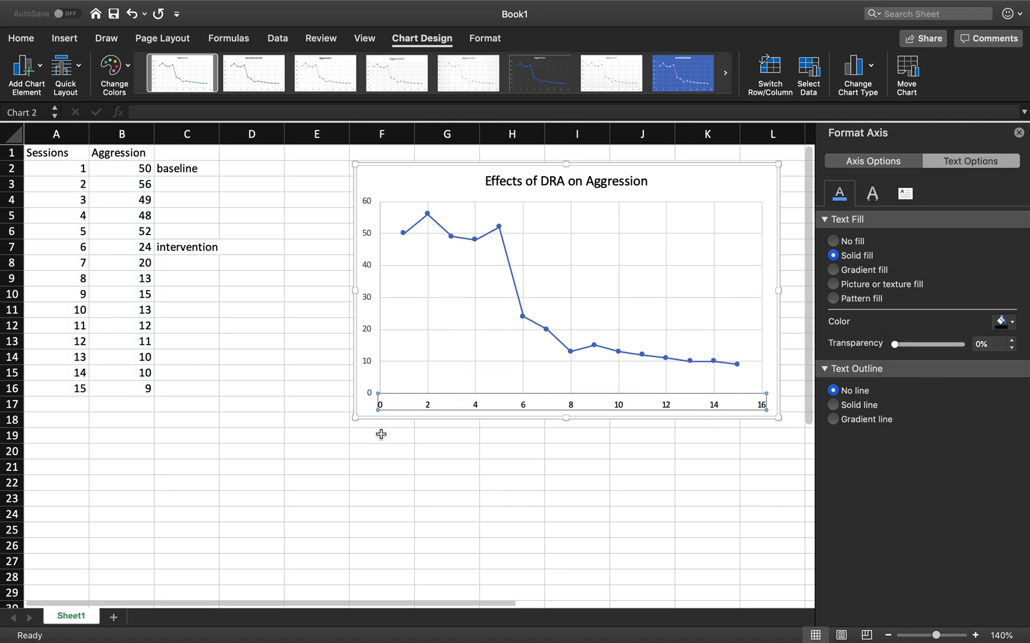
left_click(361, 433)
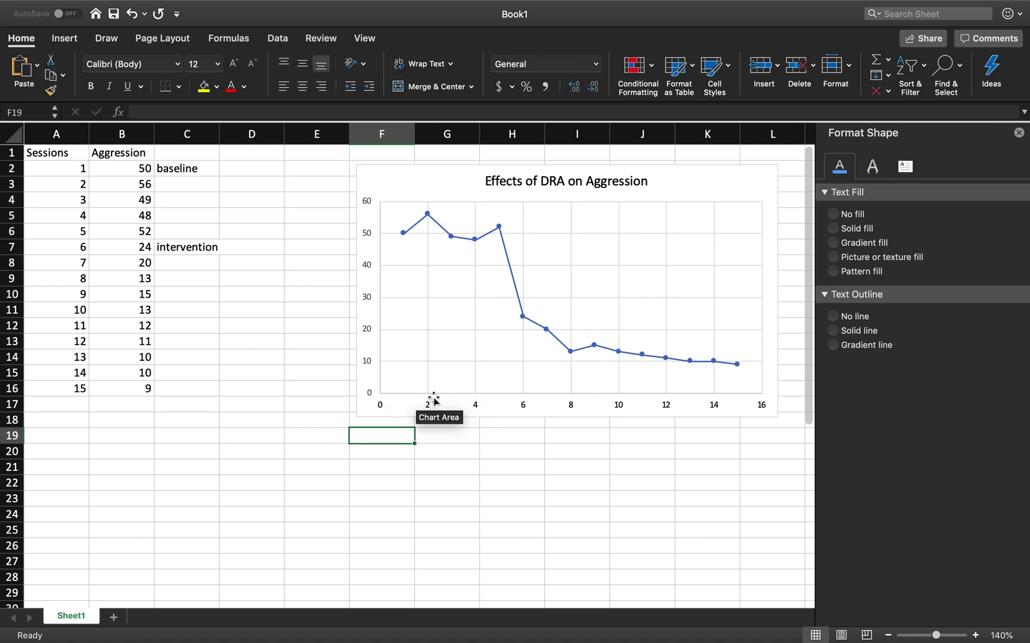
Give the horizontal axis a solid black line
left_click(385, 407)
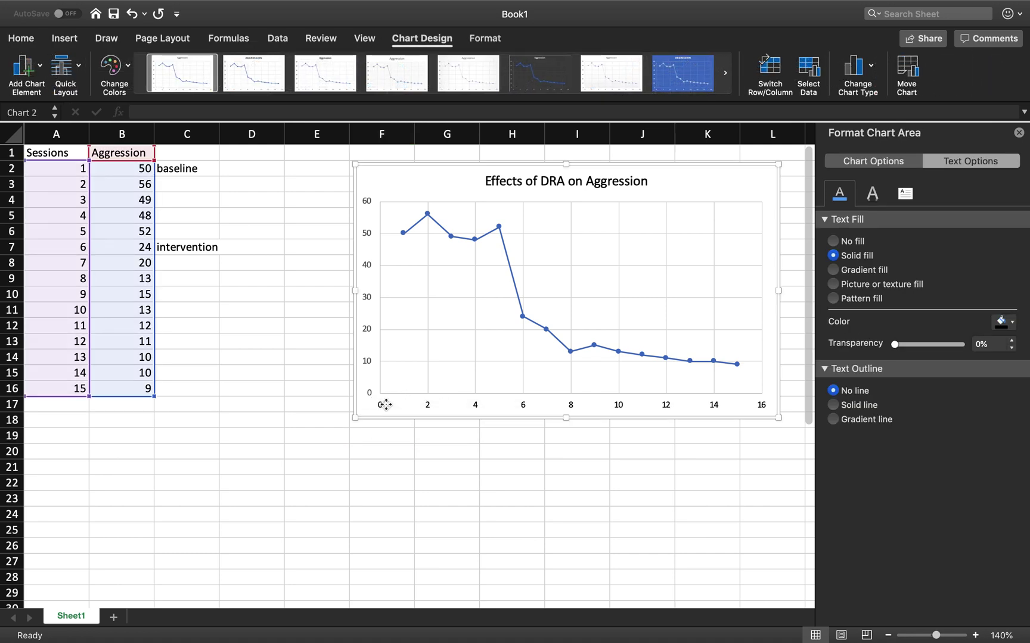
left_click(426, 408)
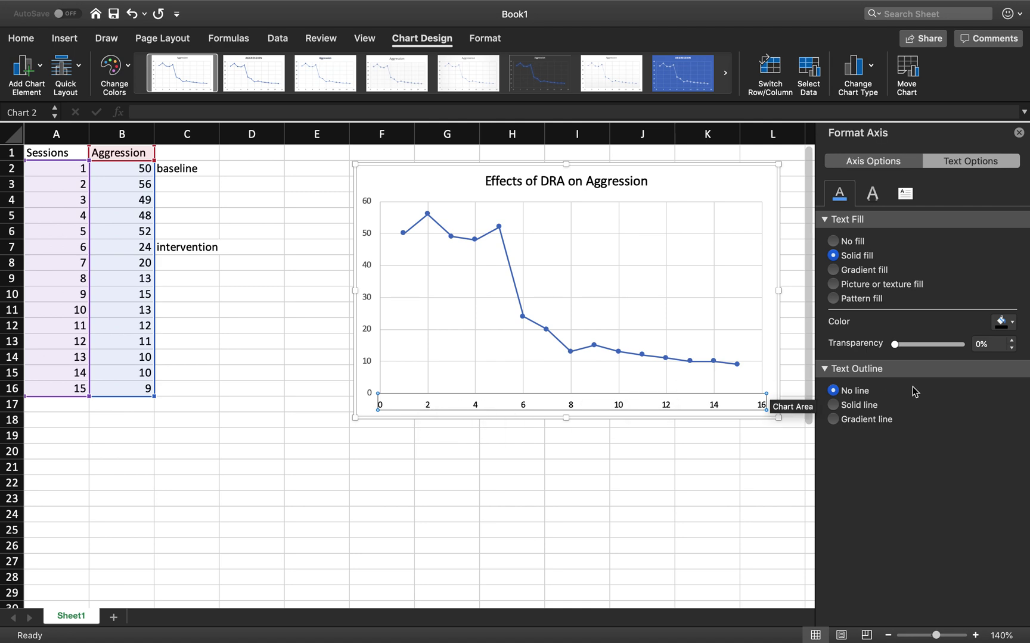
left_click(871, 165)
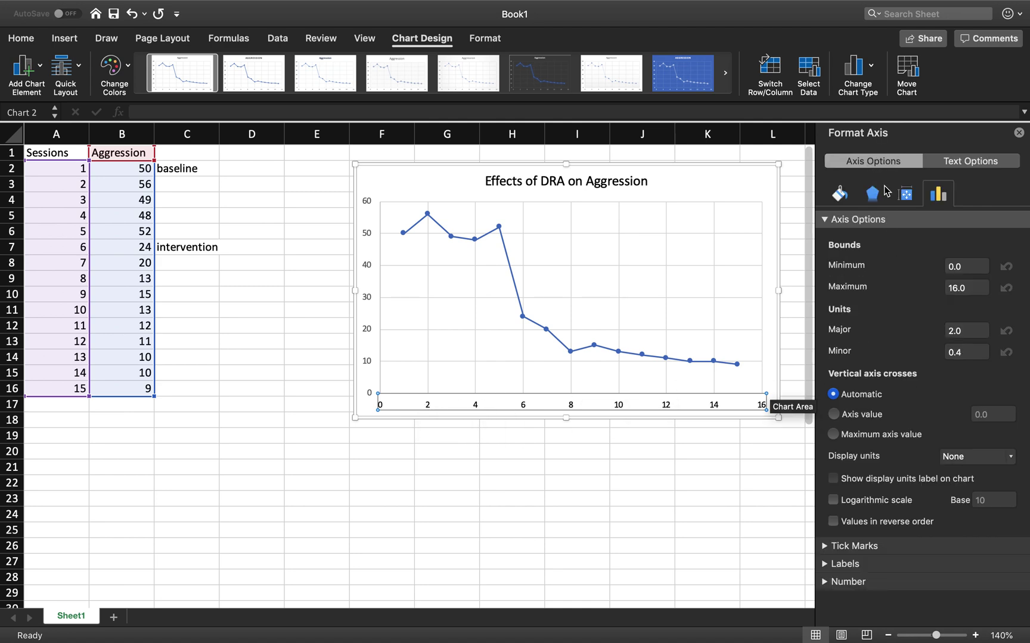
left_click(840, 193)
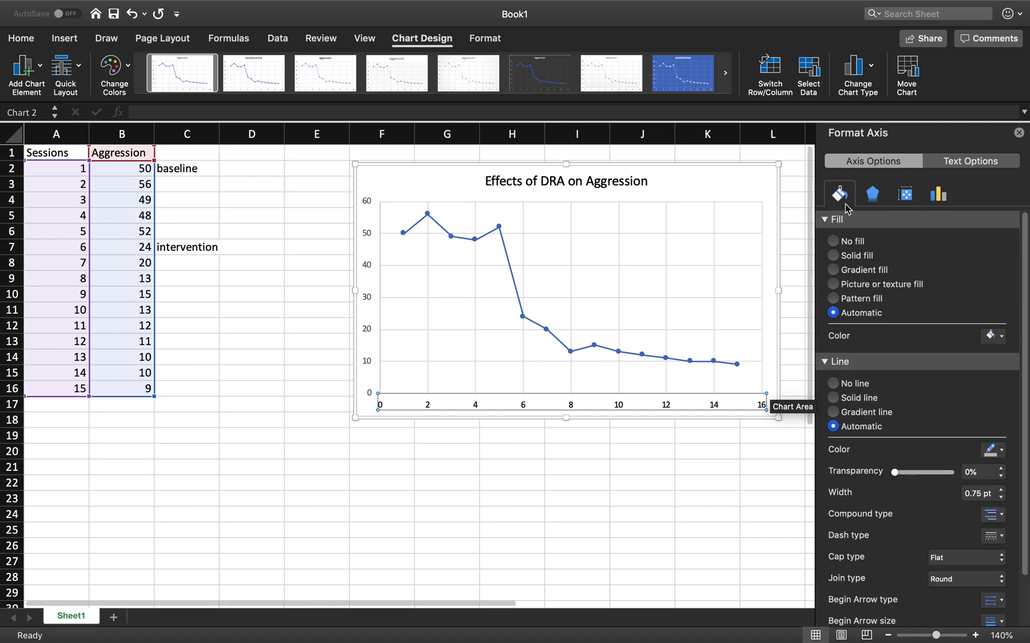
left_click(858, 398)
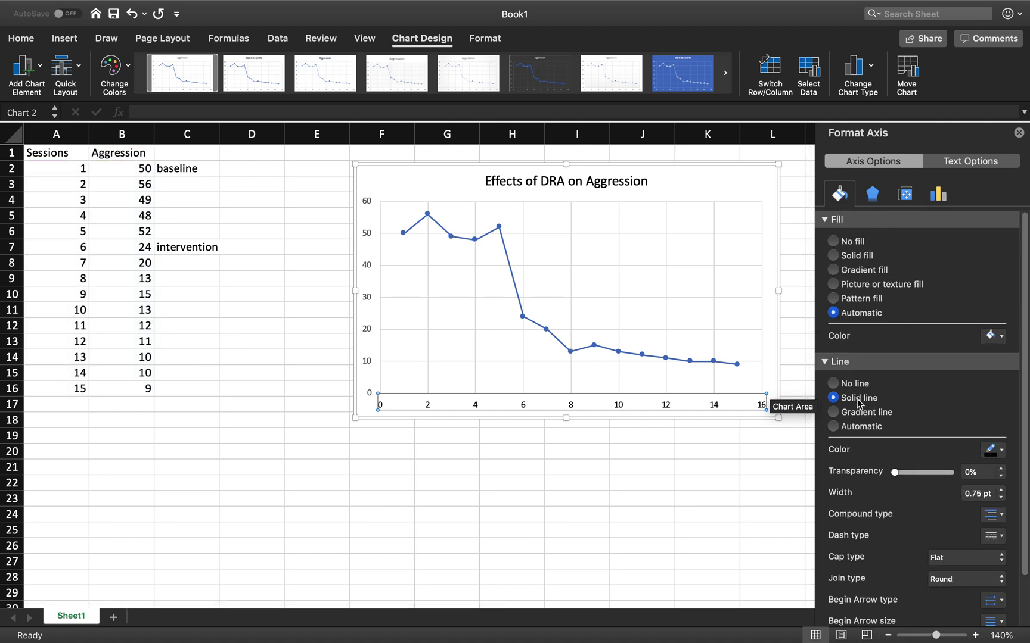
left_click(991, 452)
left_click(920, 499)
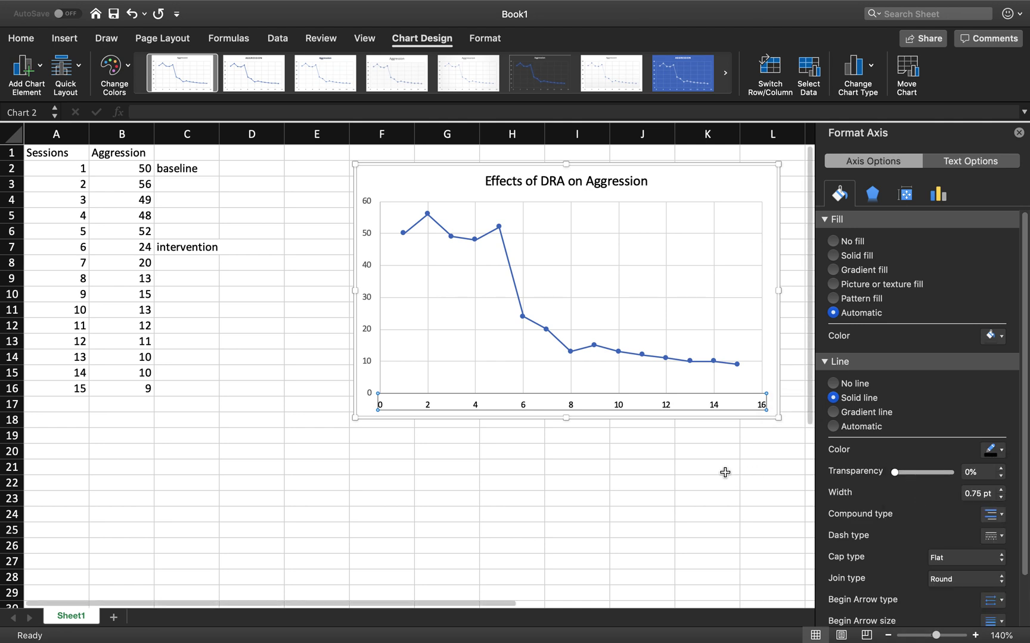
left_click(724, 472)
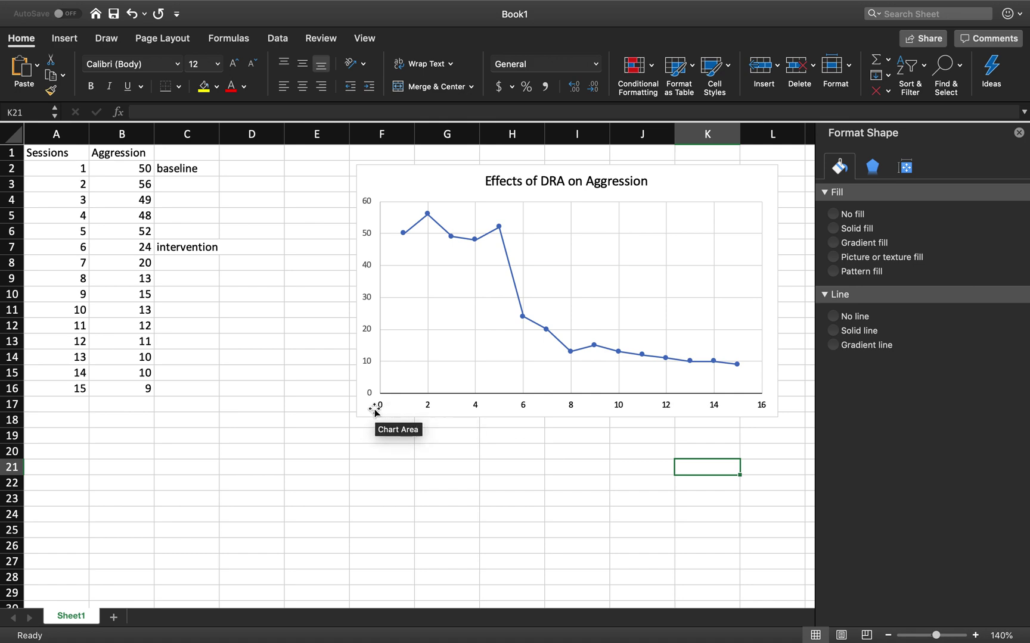
Give the vertical axis a solid black line
left_click(370, 367)
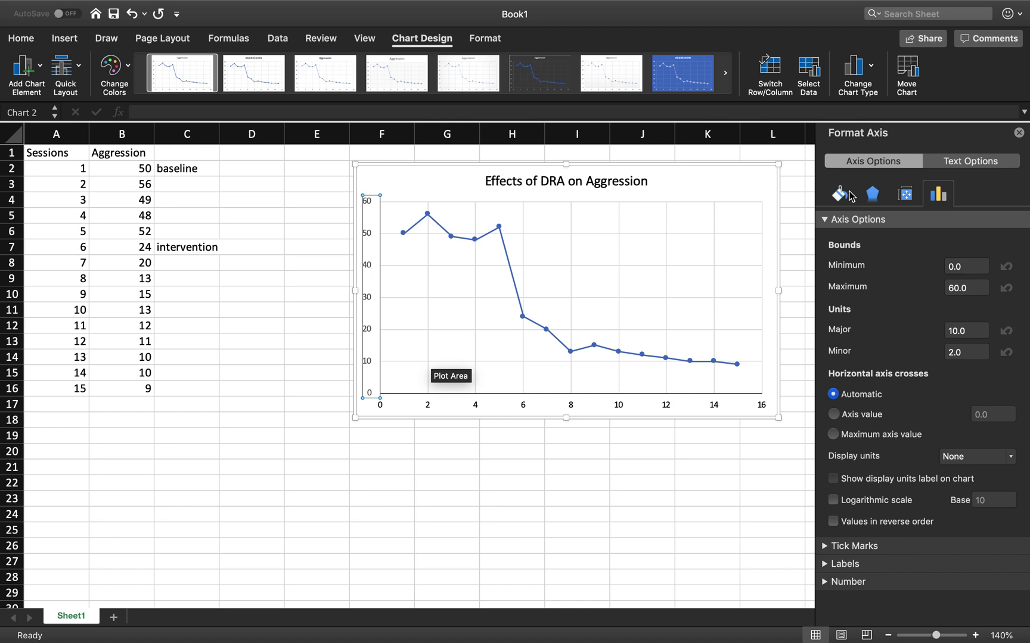
left_click(845, 194)
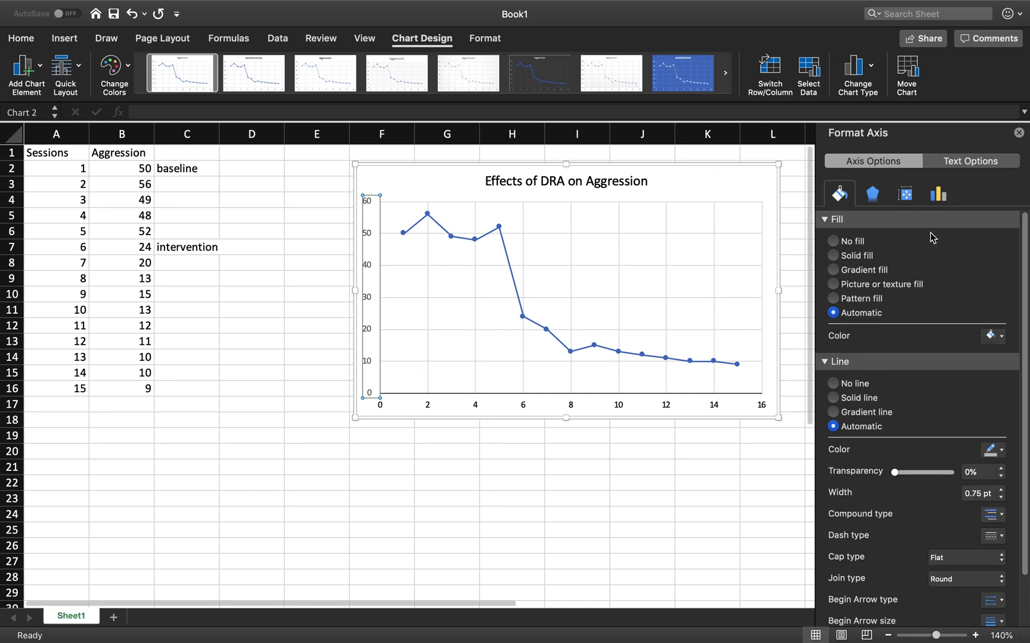
left_click(860, 399)
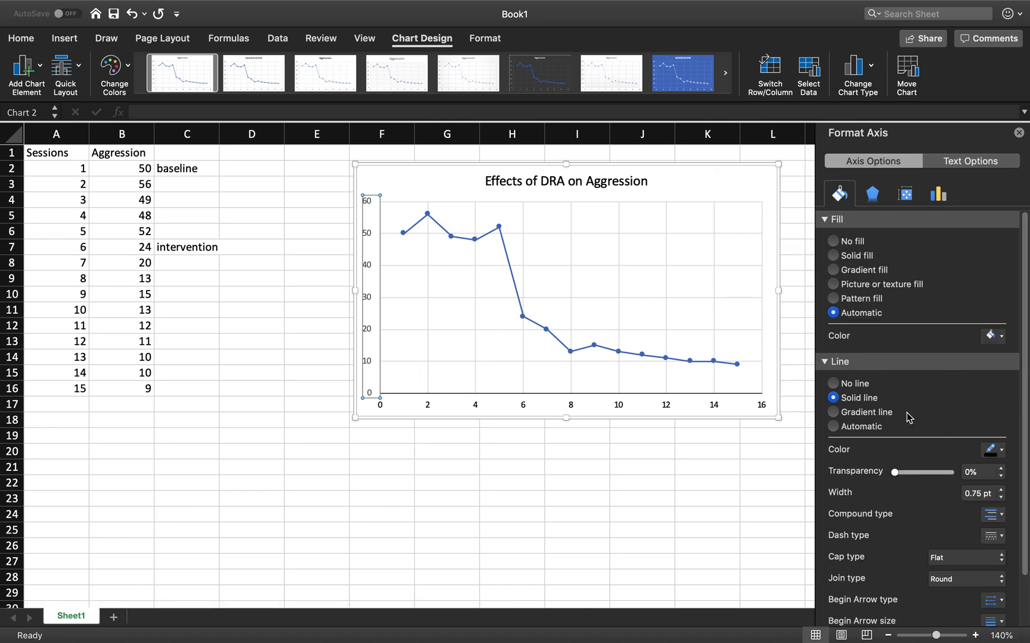
left_click(992, 450)
left_click(913, 489)
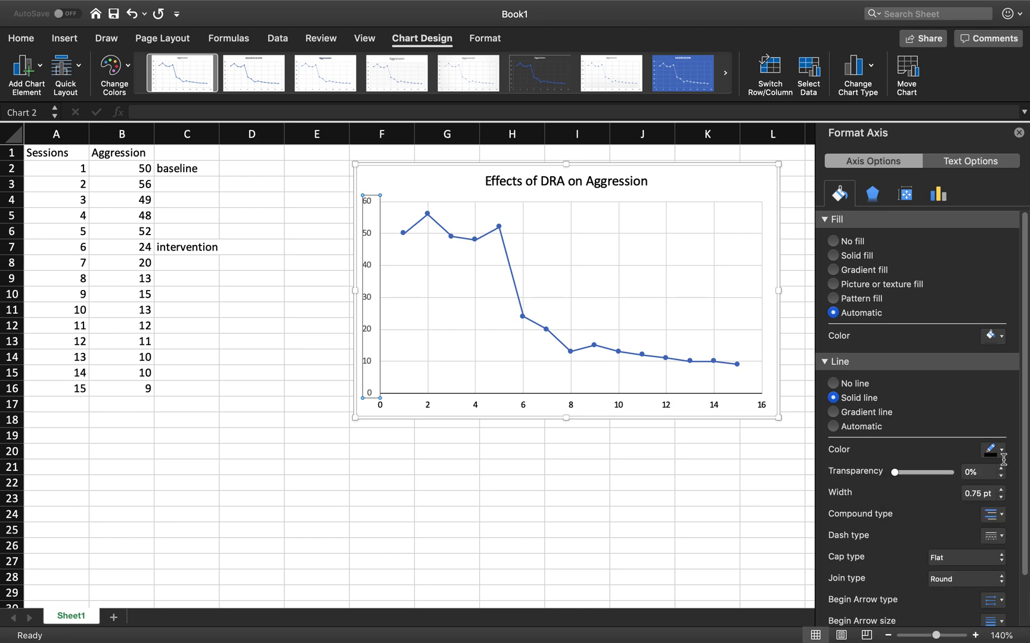
Set the vertical axis number labels to black text
left_click(983, 169)
left_click(1006, 323)
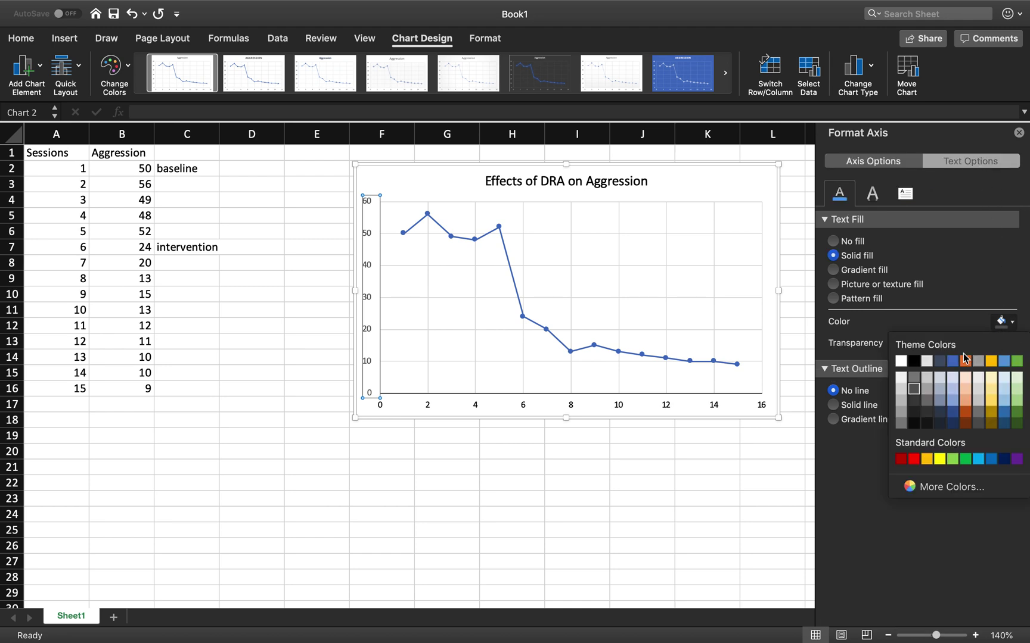
left_click(917, 364)
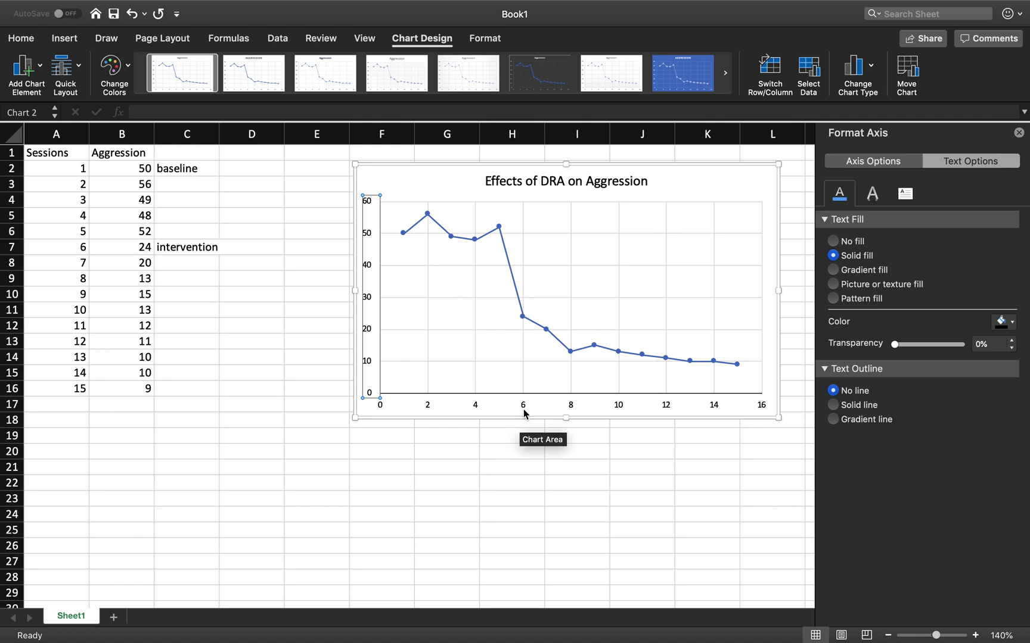
Change the Aggression series line colour from blue to black
left_click(475, 241)
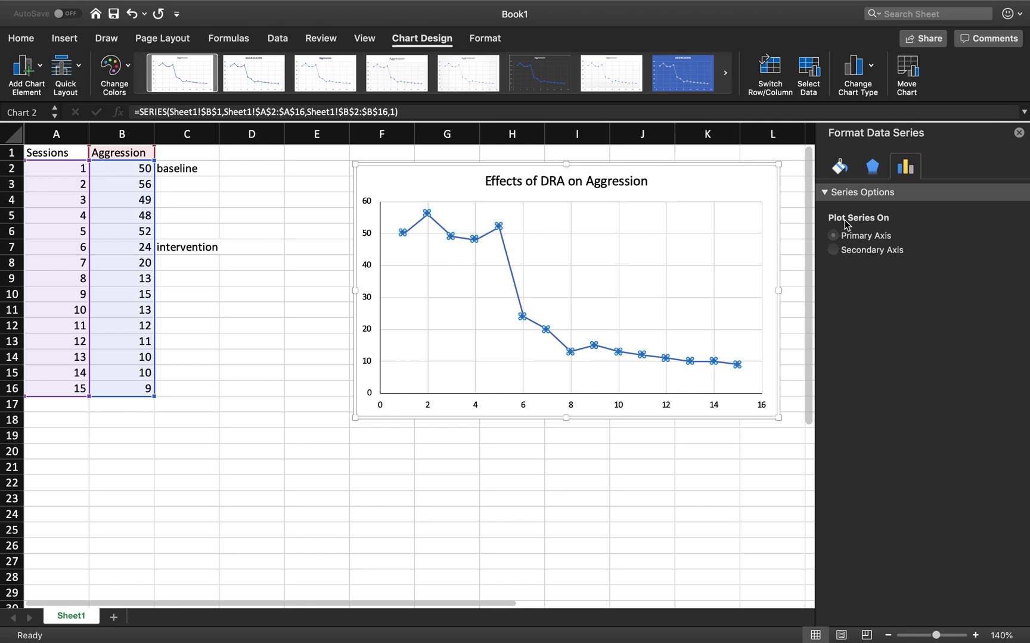
left_click(841, 169)
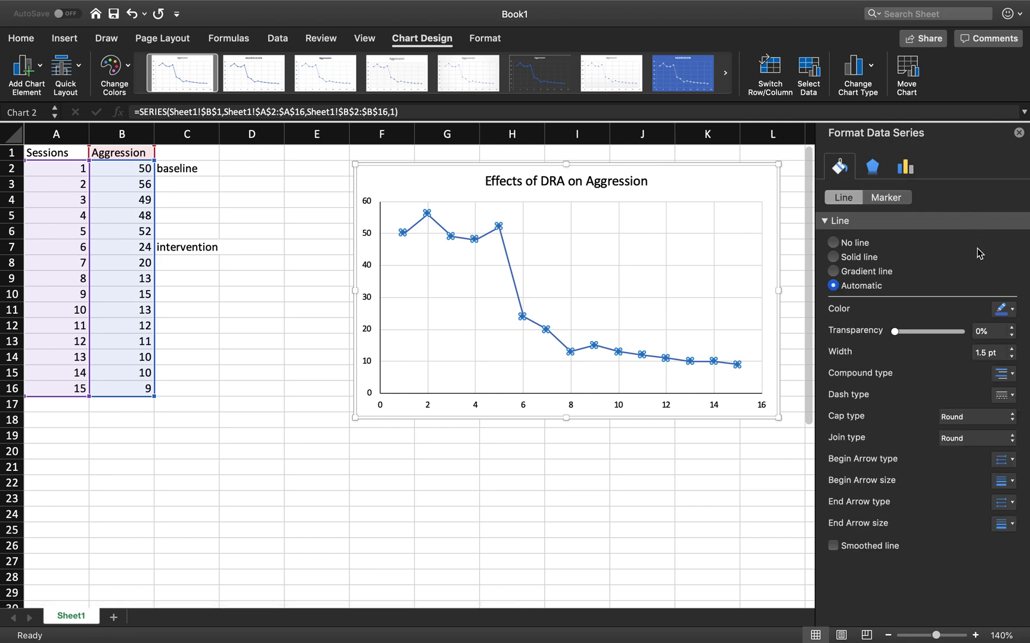
left_click(1001, 310)
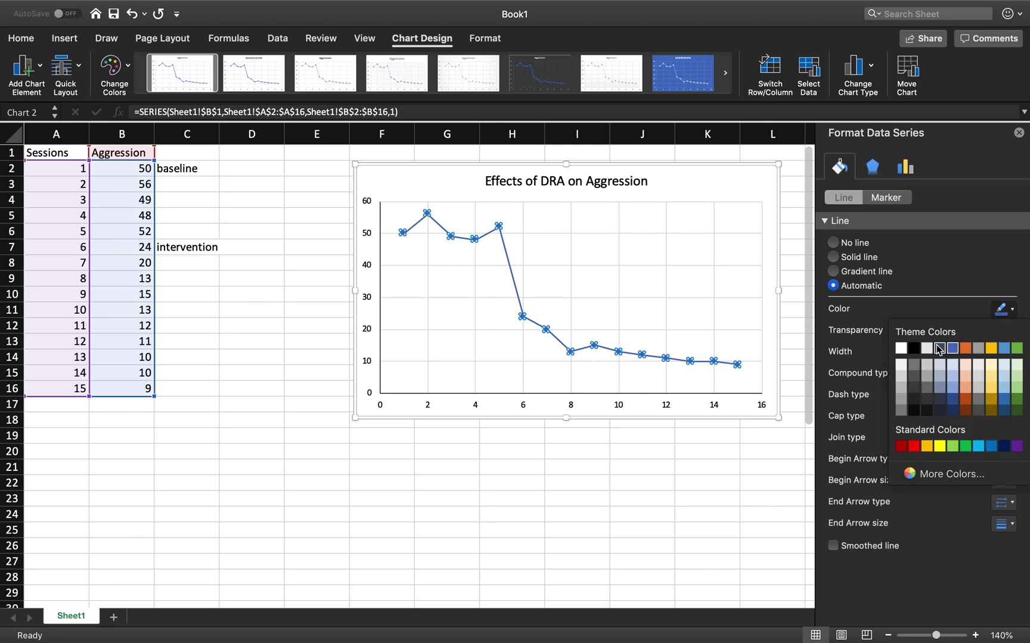
left_click(917, 348)
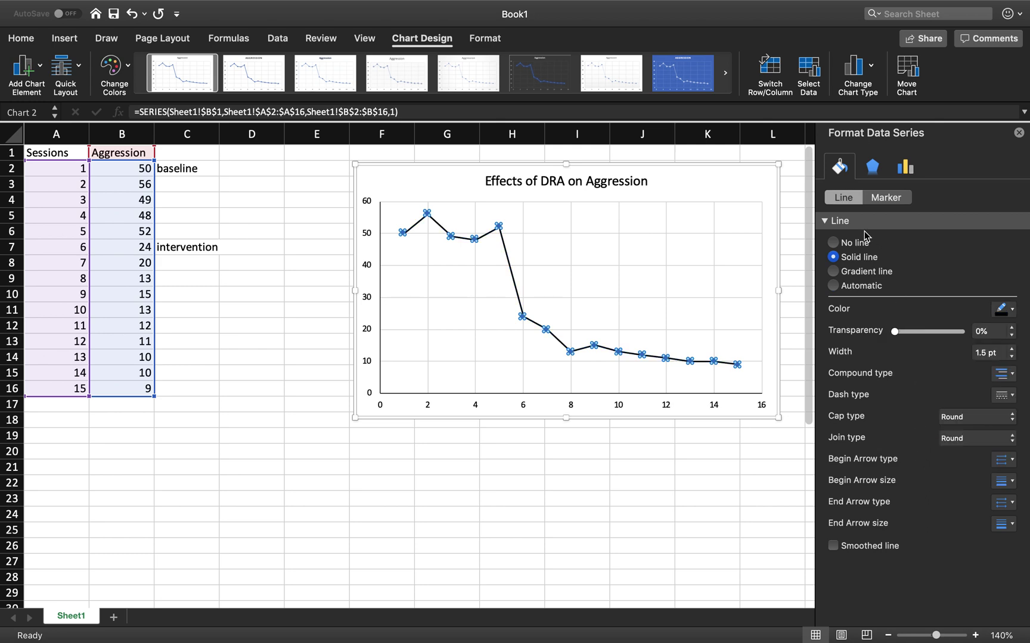
Give the data markers a solid black fill
left_click(887, 198)
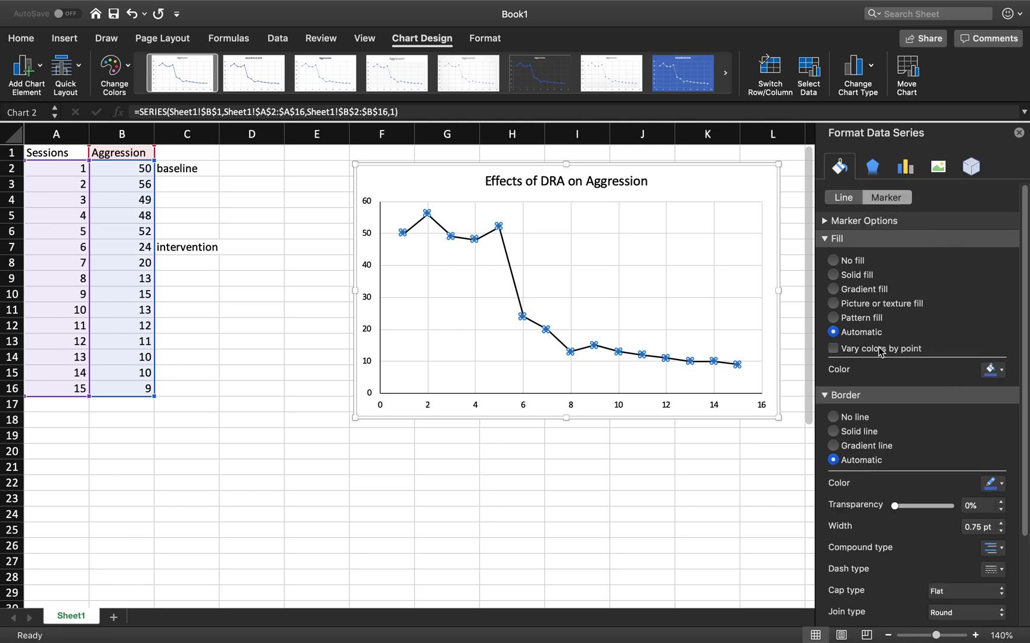
left_click(863, 276)
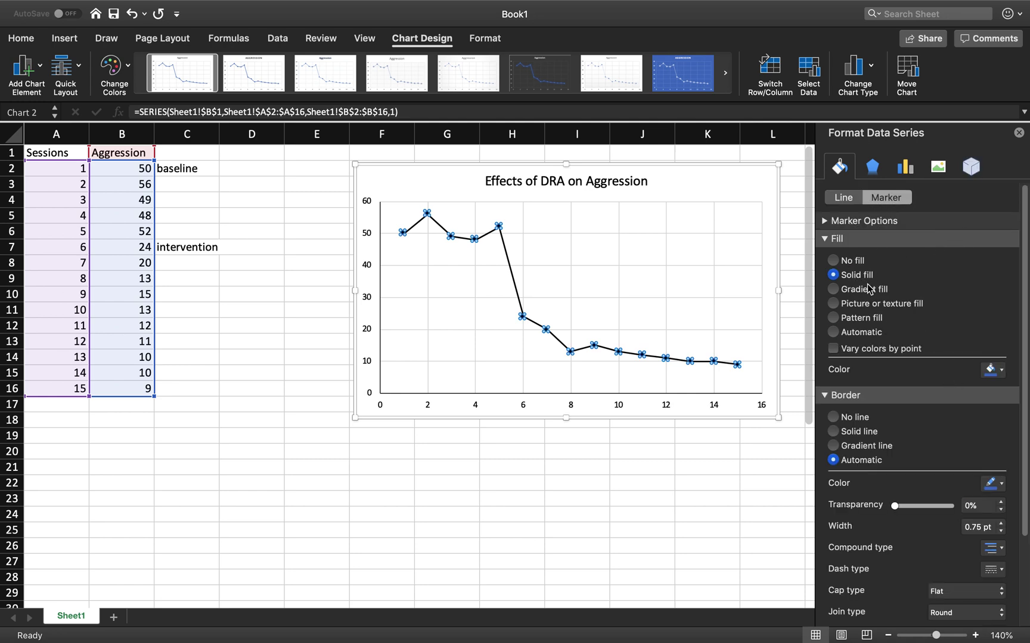
left_click(990, 370)
left_click(917, 413)
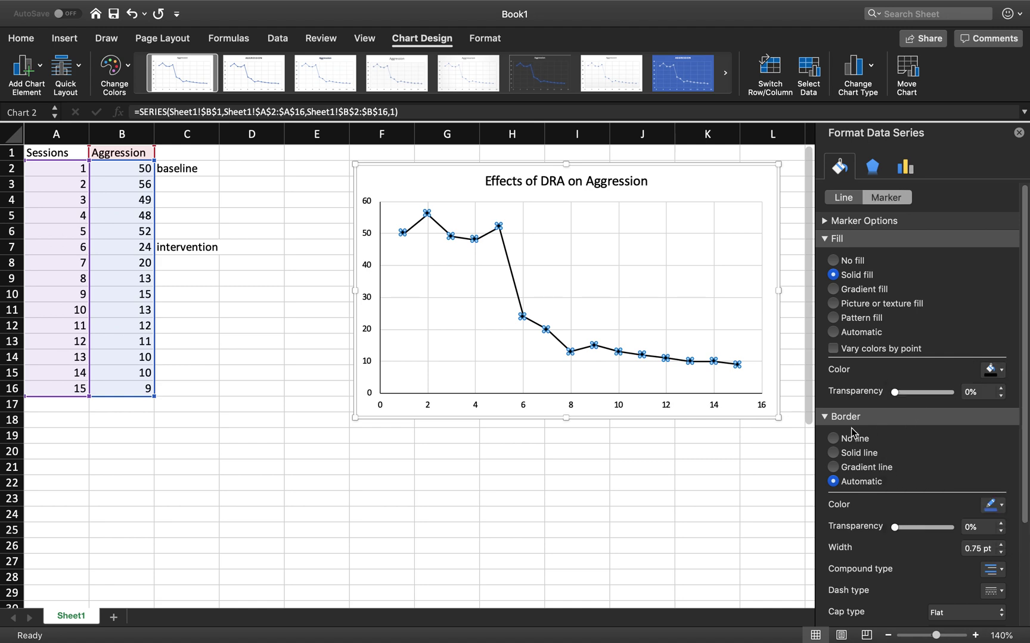
left_click(629, 434)
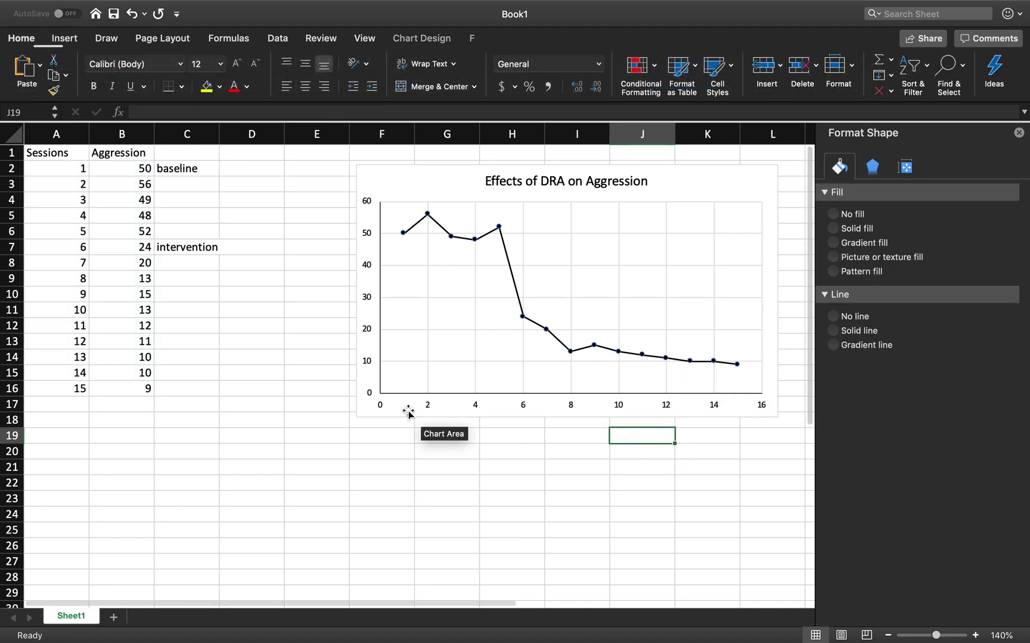
Give the data marker borders a solid black line
left_click(545, 330)
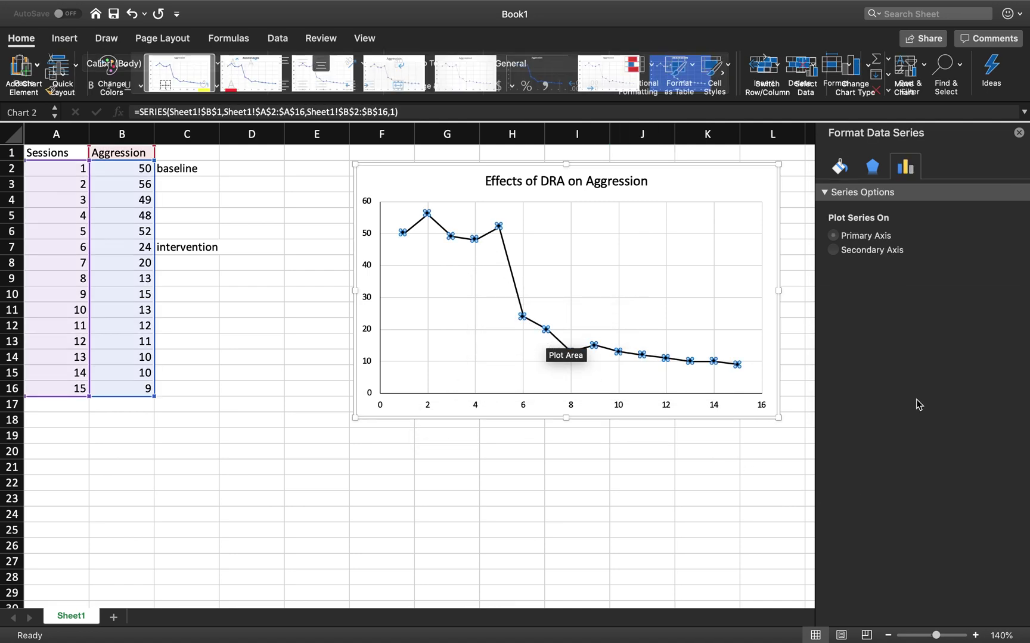
left_click(842, 171)
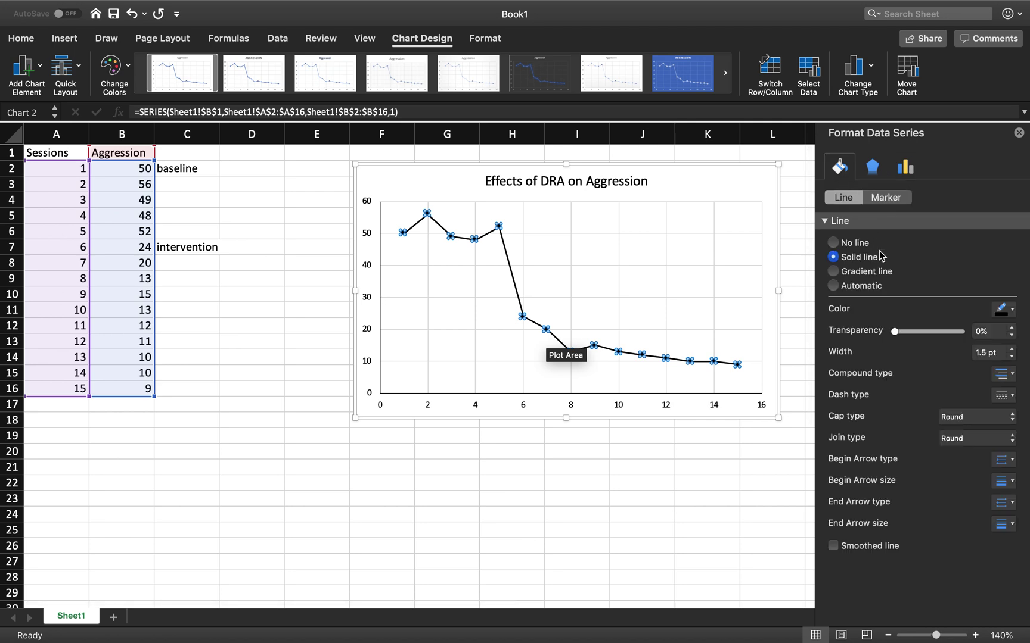
left_click(886, 198)
left_click(834, 453)
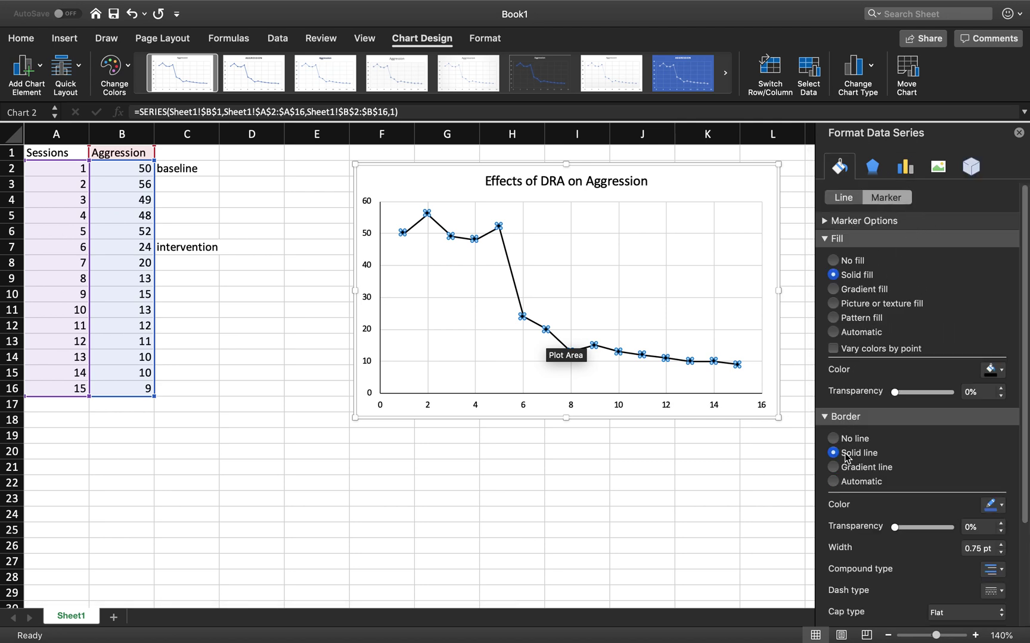
left_click(993, 506)
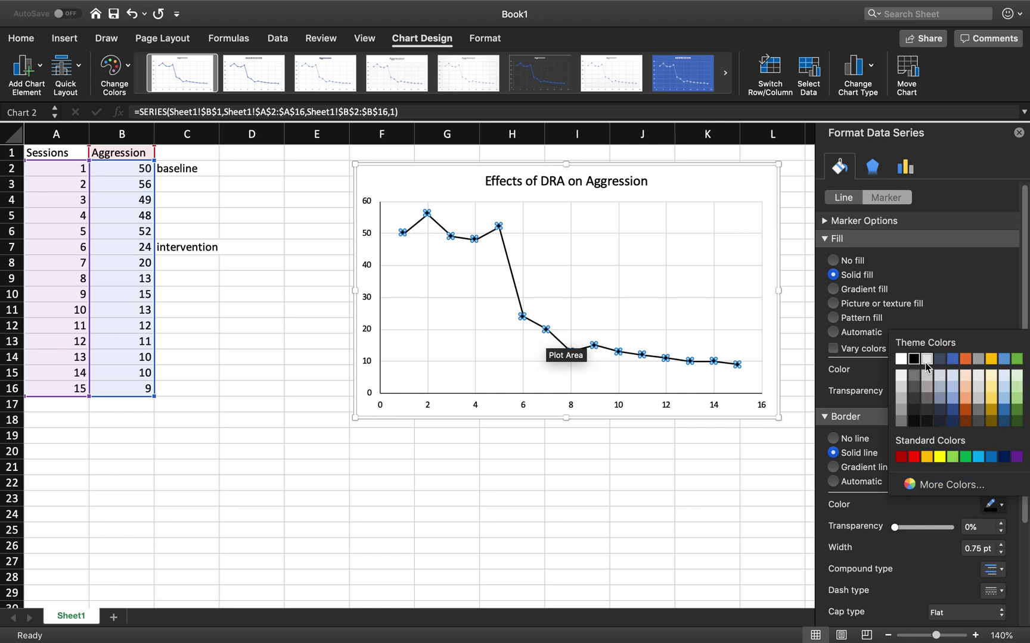
left_click(913, 359)
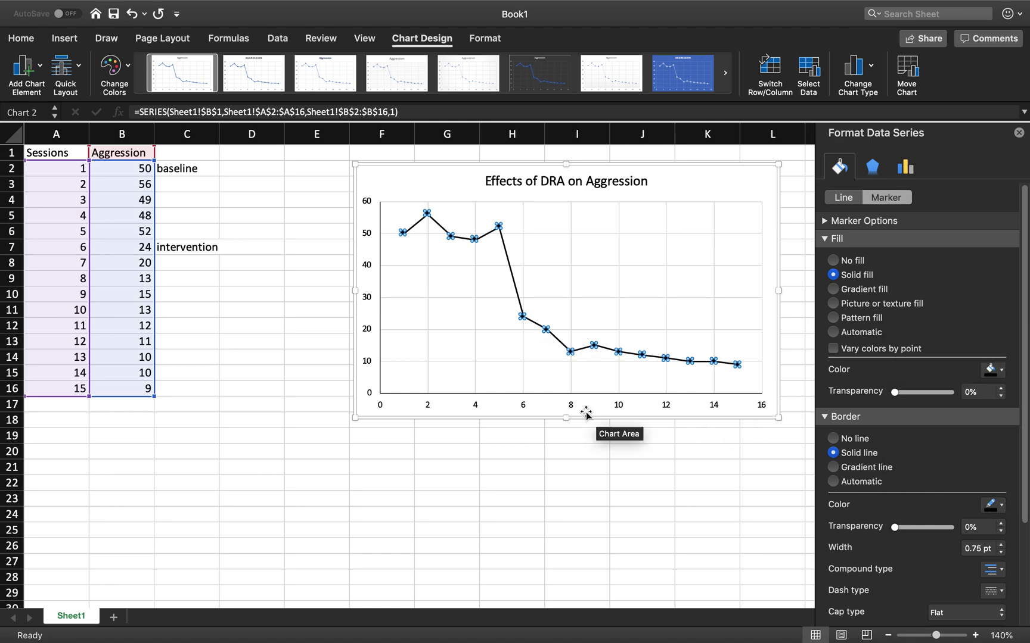
left_click(517, 448)
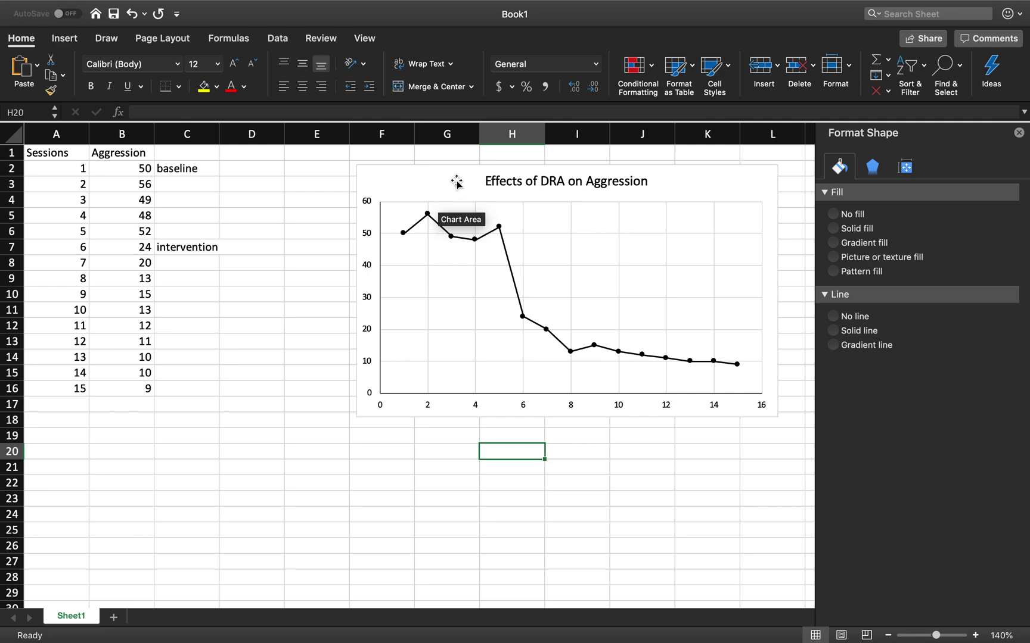
Add a primary horizontal axis title to the chart
left_click(426, 180)
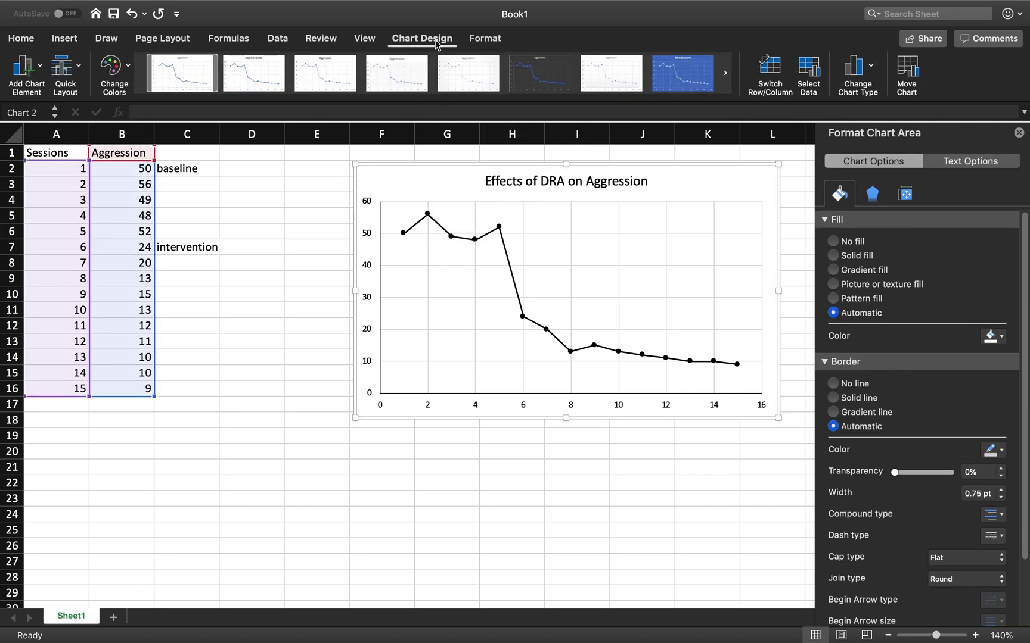
left_click(31, 76)
mouse_move(70, 107)
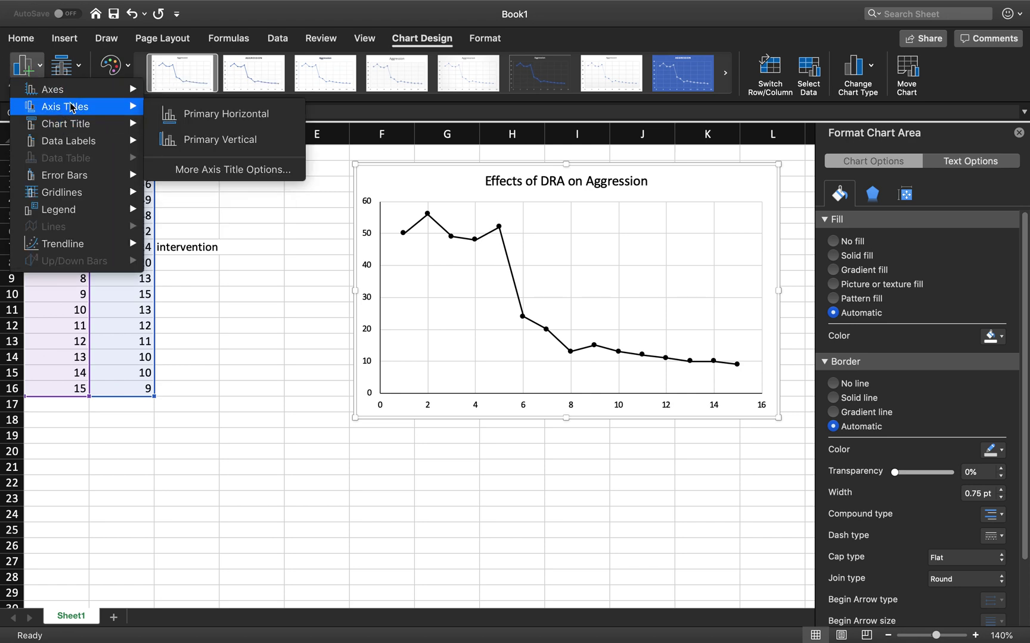
left_click(195, 126)
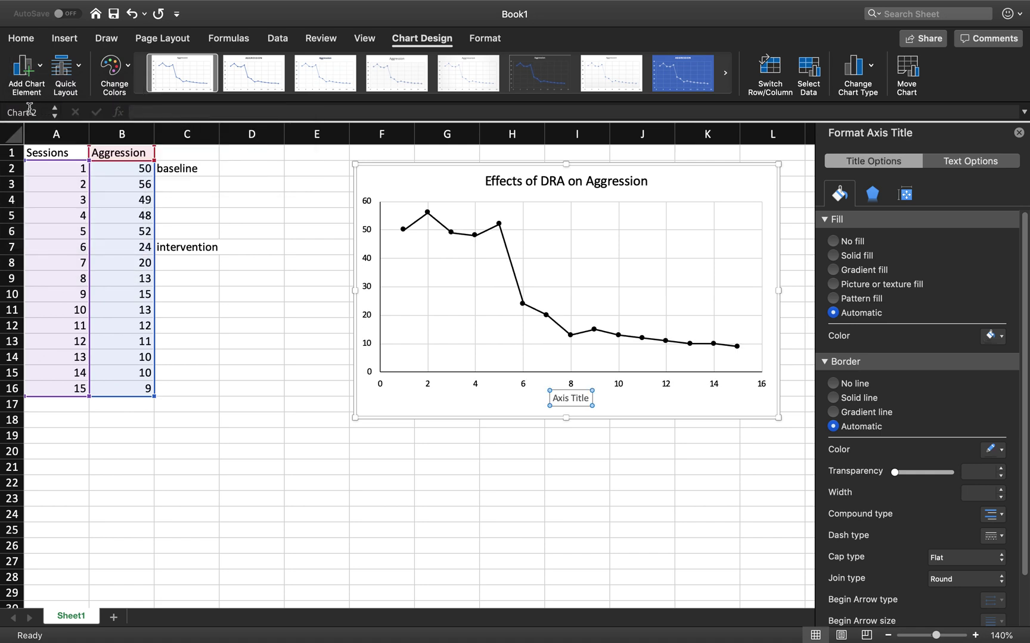
Add a primary vertical axis title and close the Format Axis Title pane
left_click(26, 73)
mouse_move(58, 107)
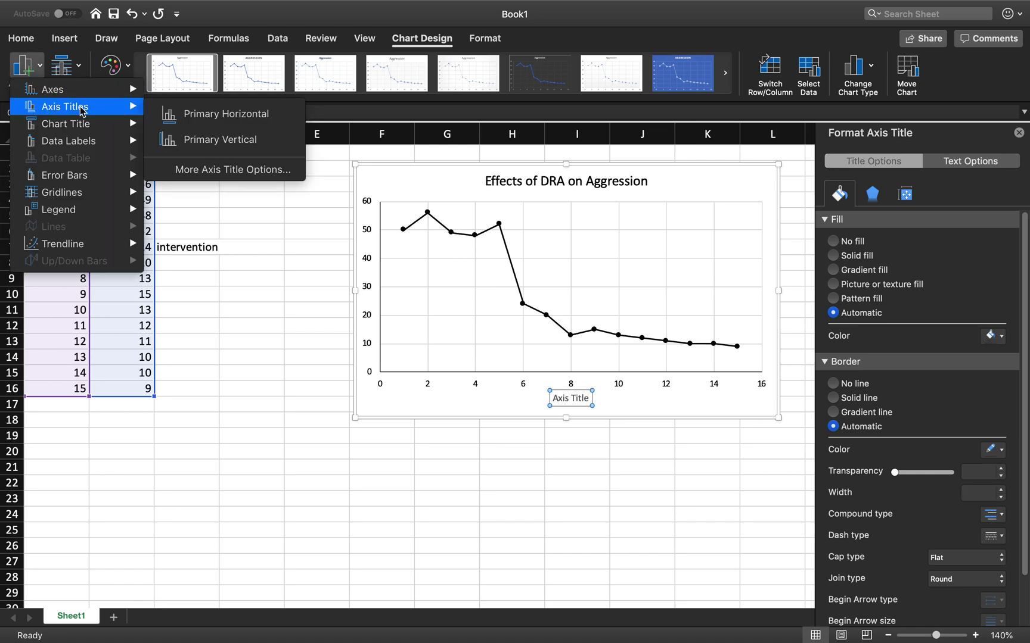
left_click(204, 141)
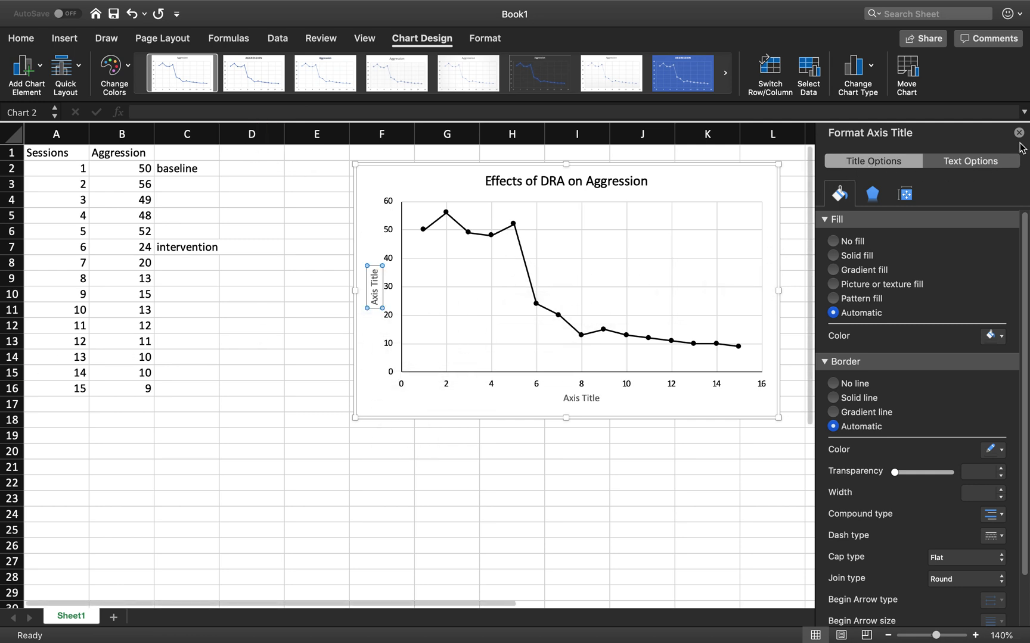
left_click(1018, 133)
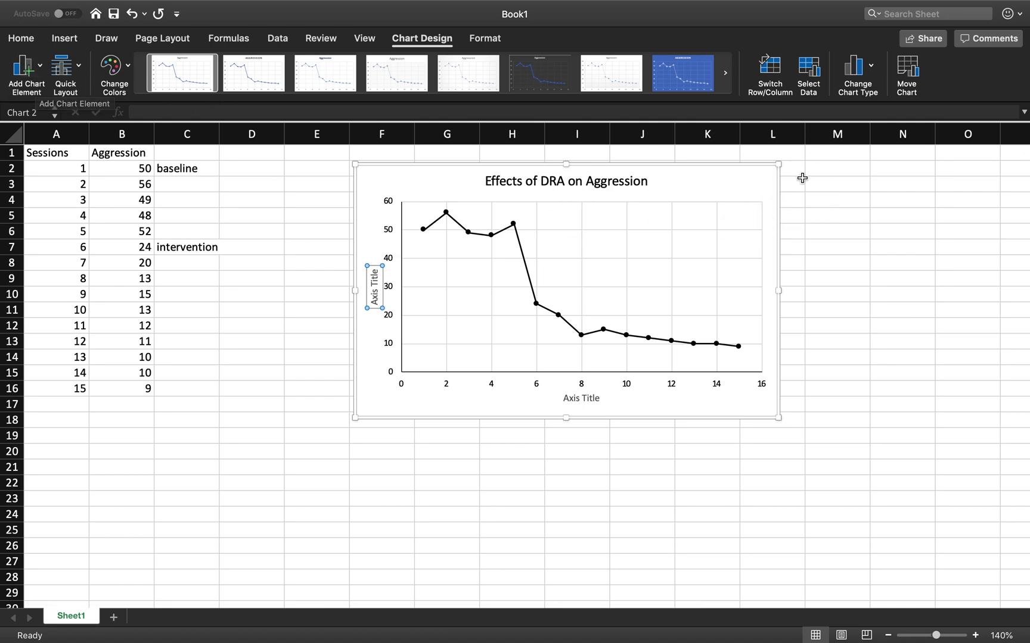
left_click(25, 68)
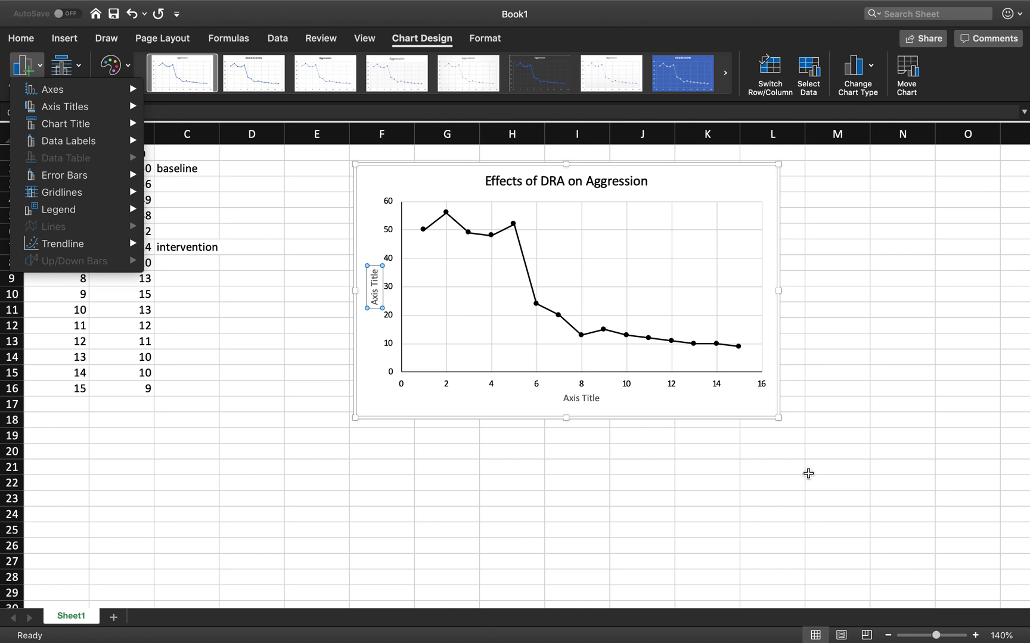
Replace the vertical axis title text with 'Frequency of Aggression'
left_click(377, 302)
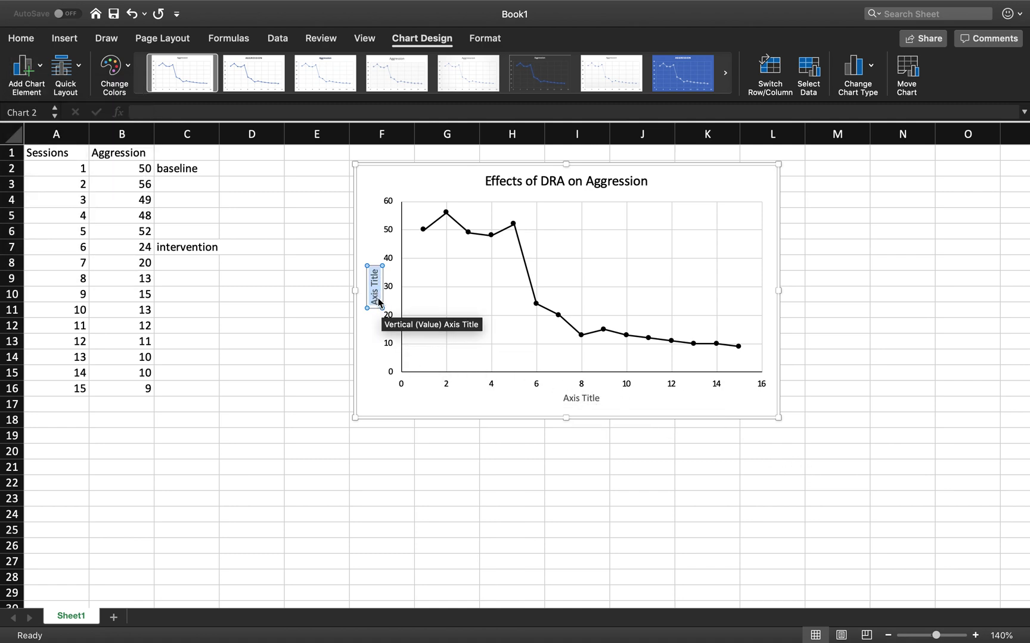
type("Frequency of")
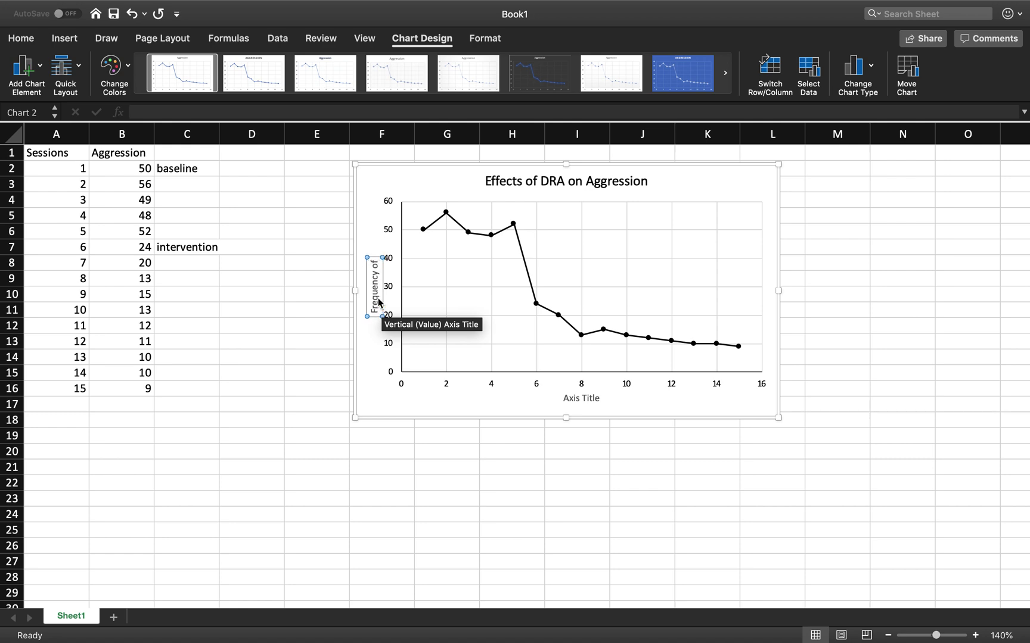
type(" Aggression")
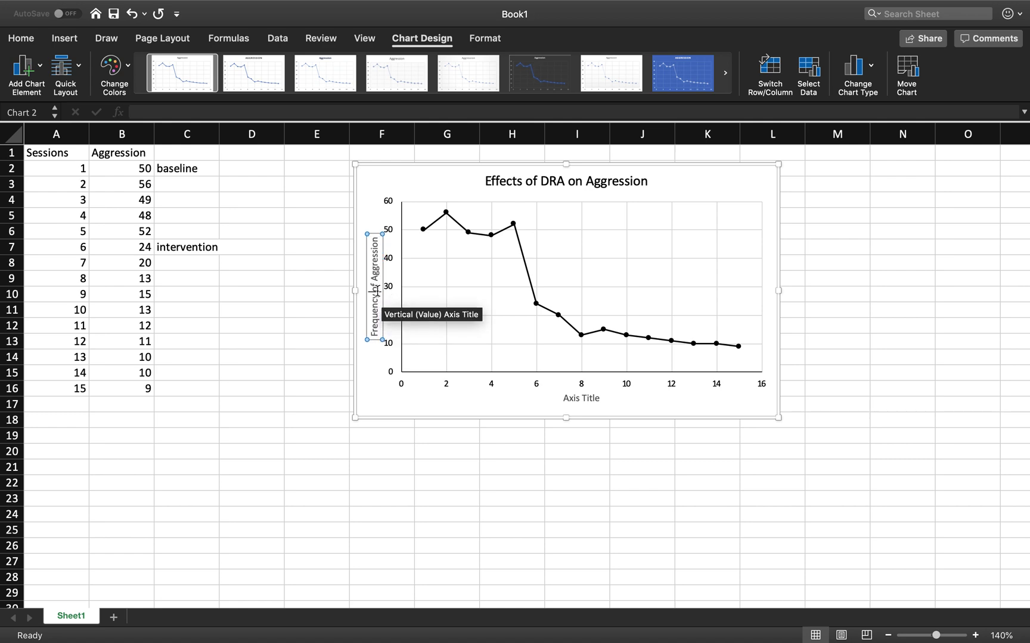
triple_click(376, 291)
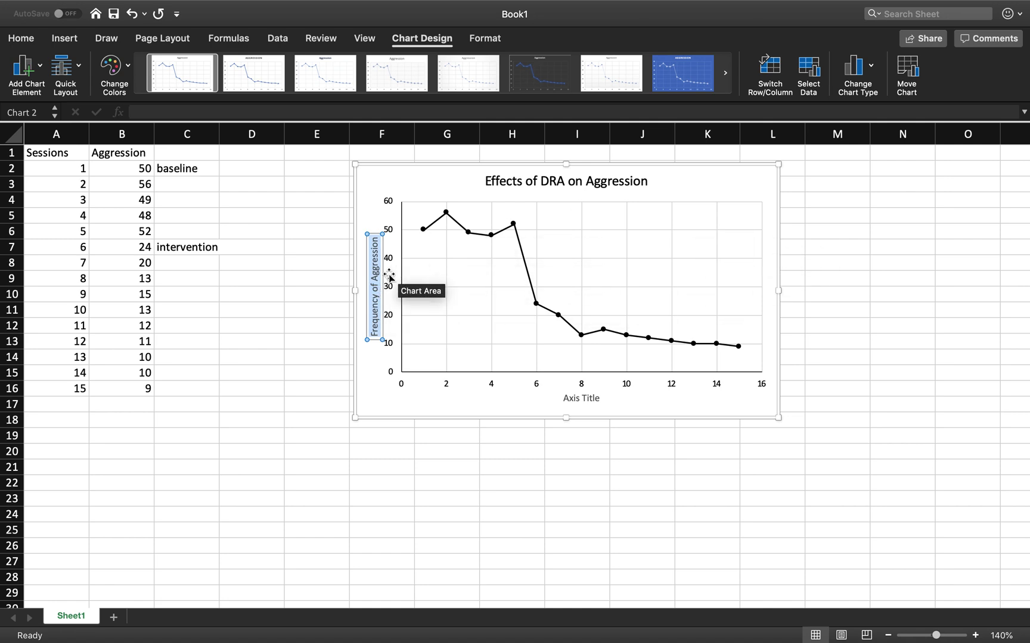
Make the vertical axis title text fill black via Format Axis Title text options
right_click(374, 283)
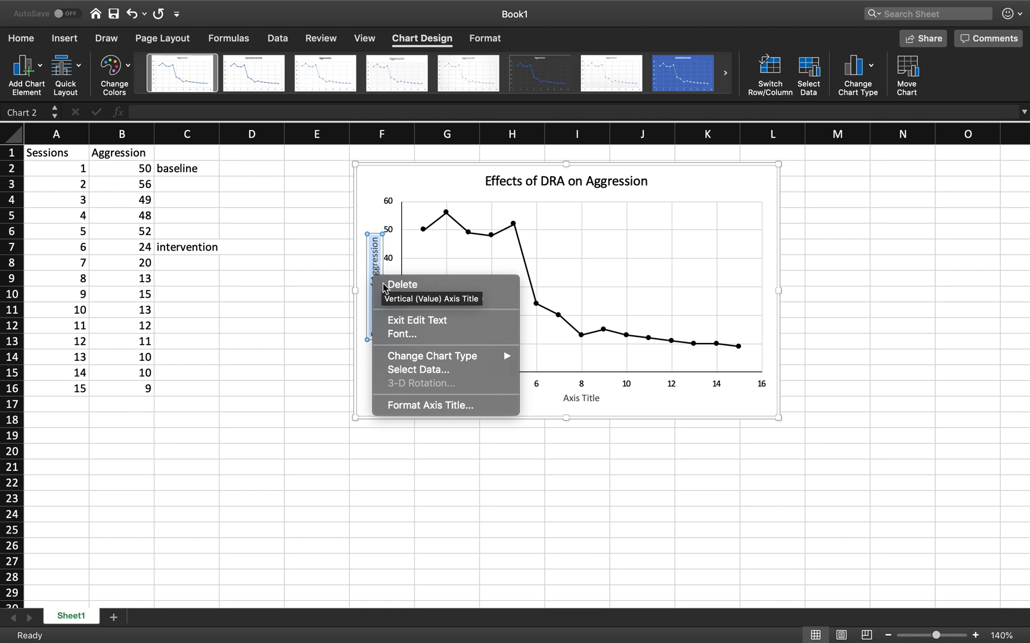
left_click(407, 409)
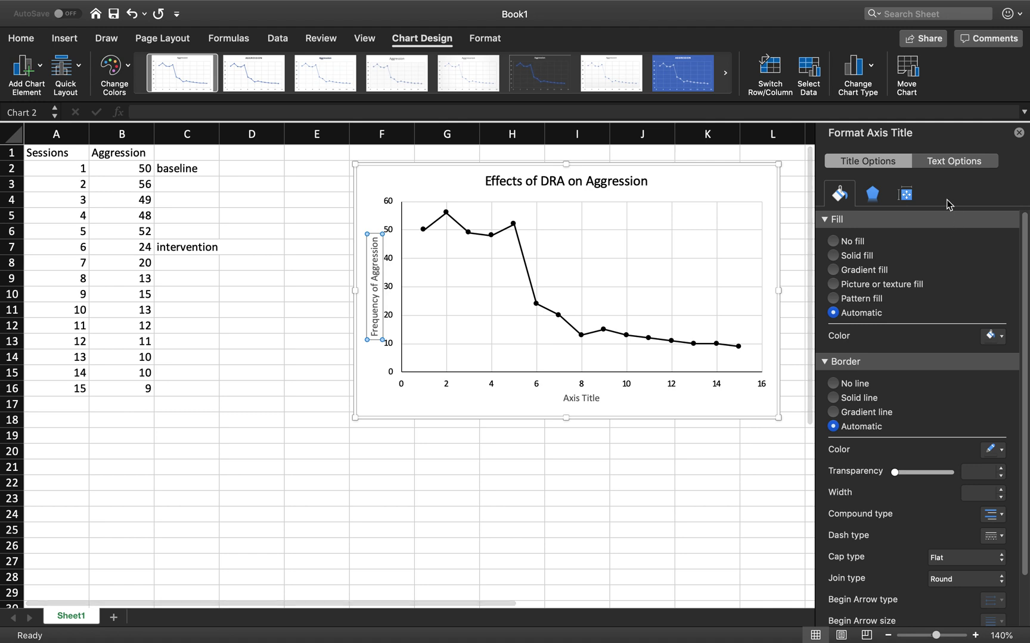
left_click(954, 162)
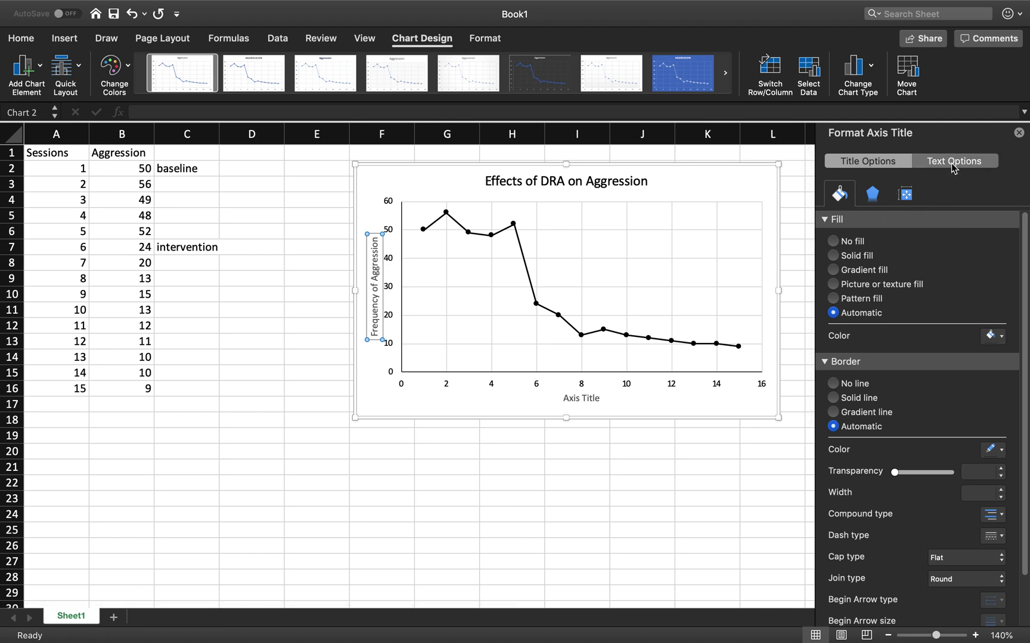
left_click(1004, 321)
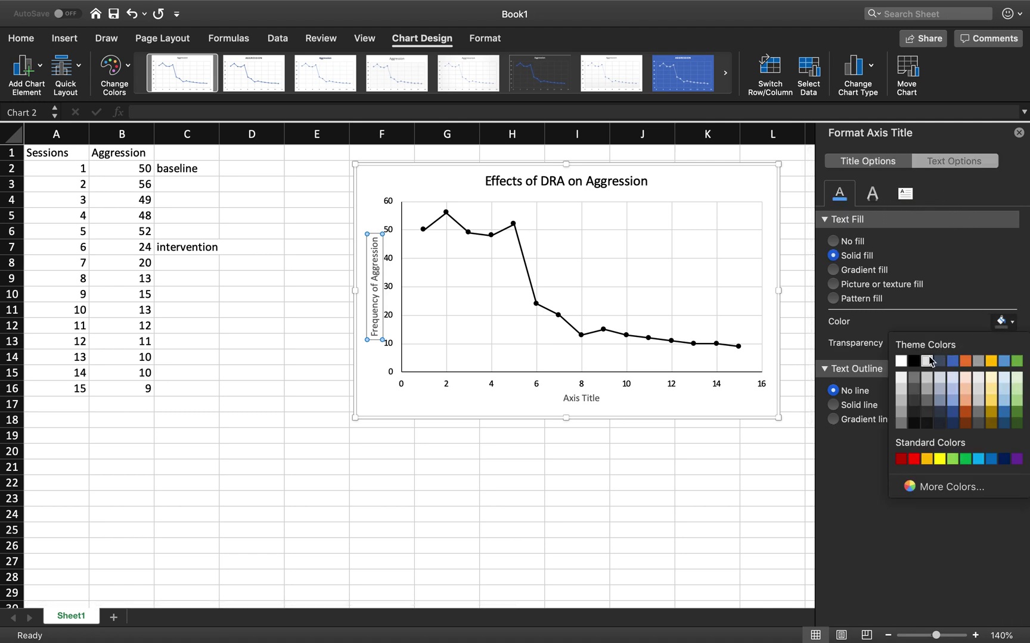
left_click(917, 361)
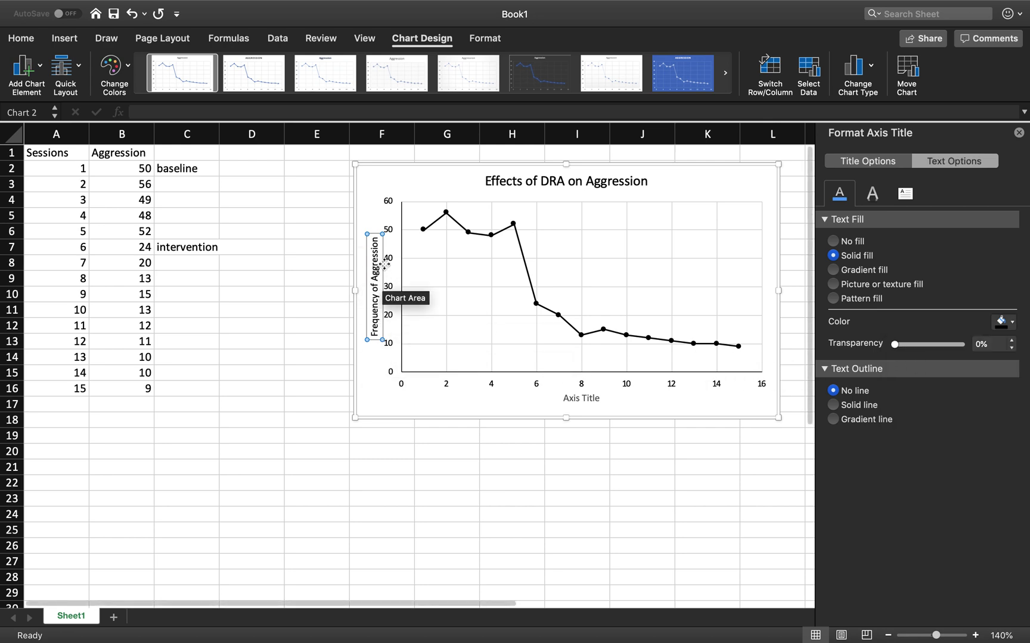
left_click(582, 398)
Retitle the horizontal axis 'Sessions' and color its text black
triple_click(582, 399)
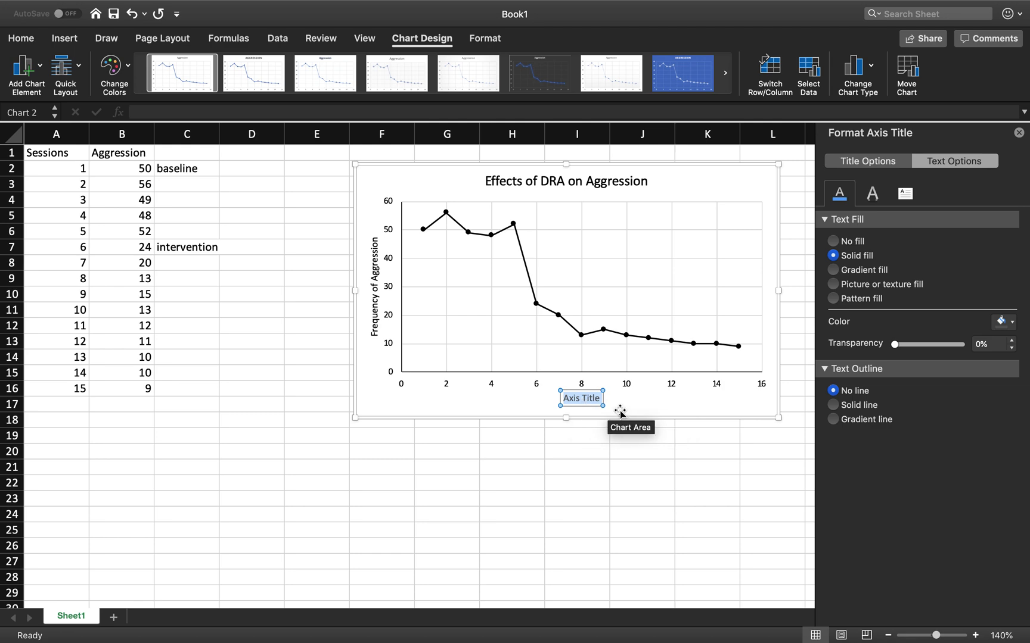
type("Sessions")
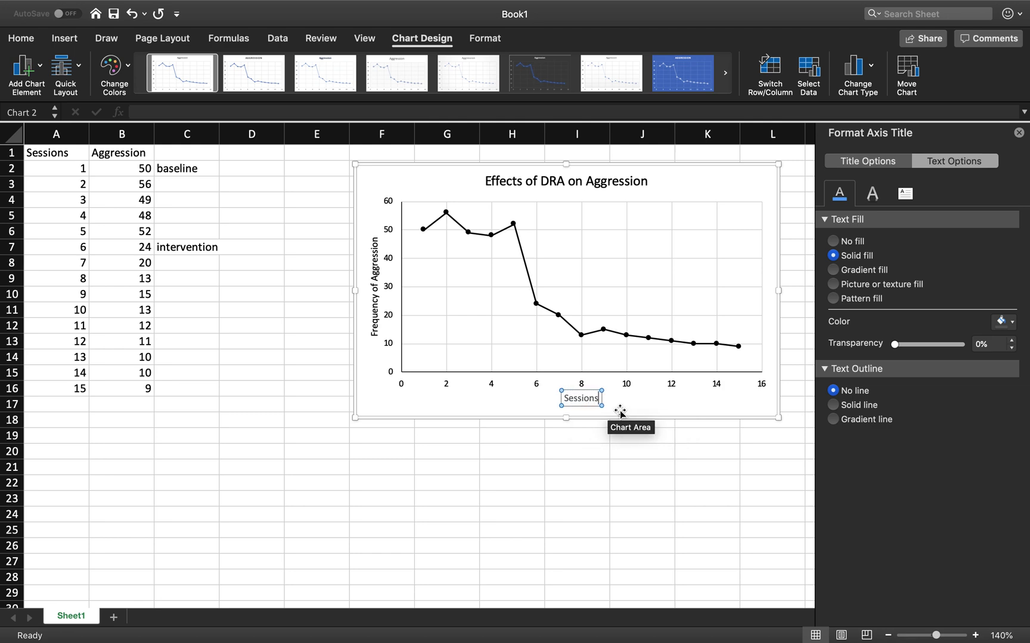
double_click(590, 398)
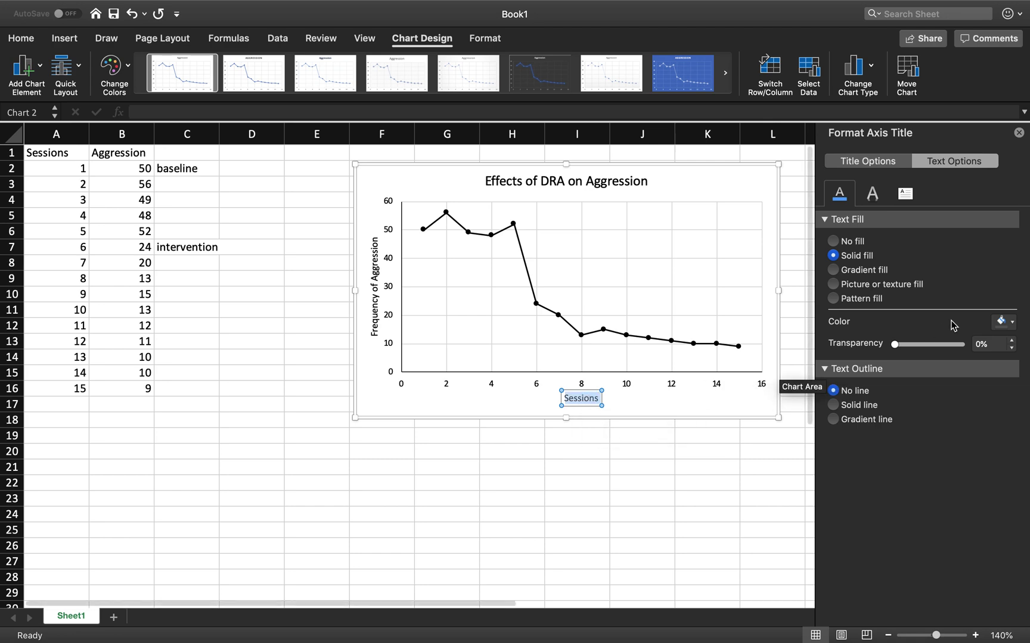
left_click(998, 322)
left_click(919, 364)
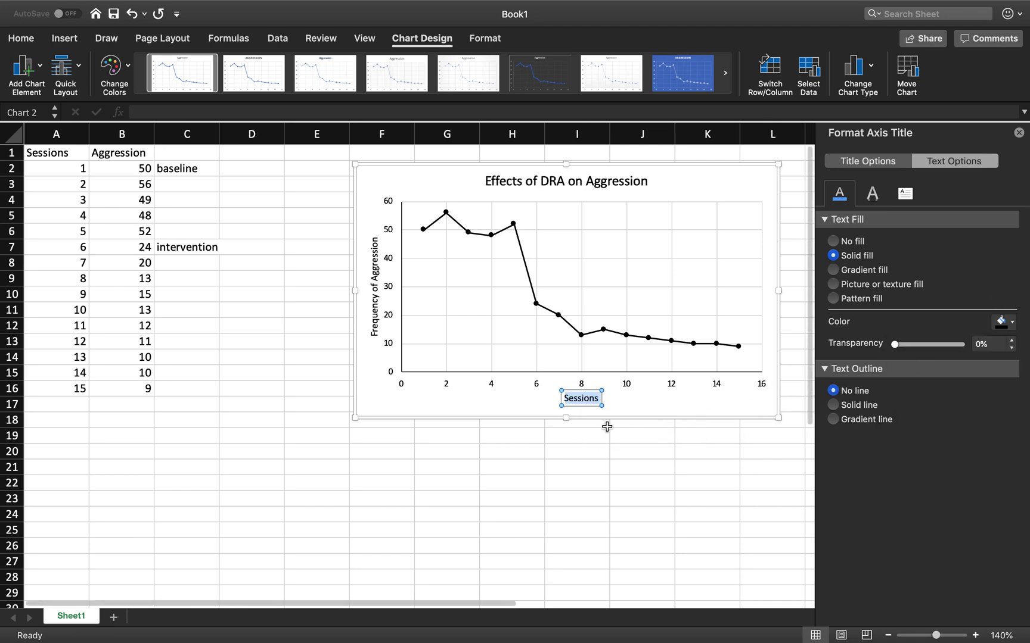
left_click(484, 447)
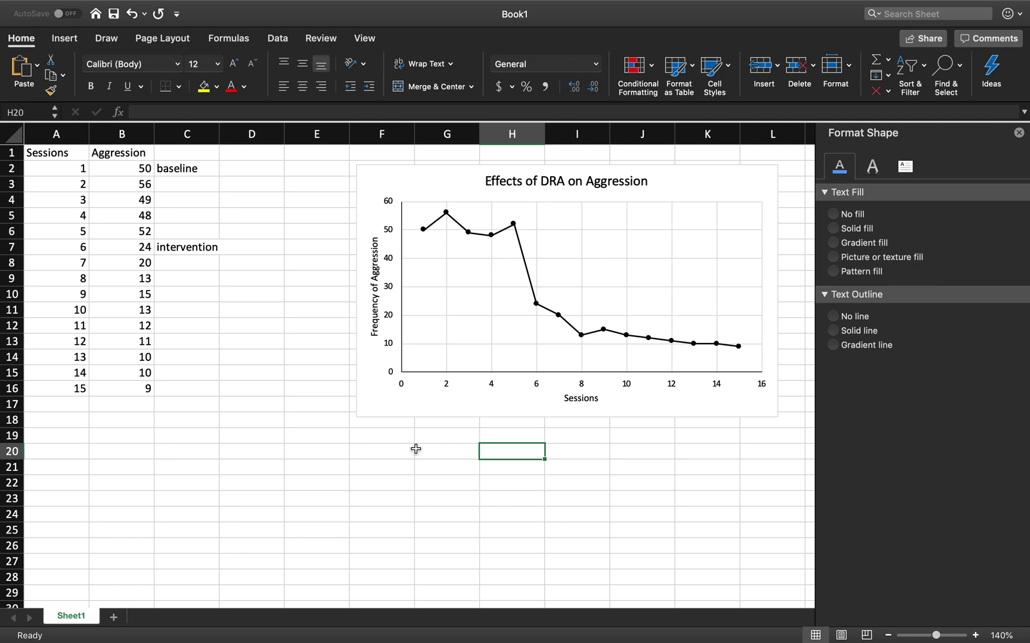
Turn off both Primary Major Horizontal and Primary Major Vertical gridlines on the chart
left_click(376, 404)
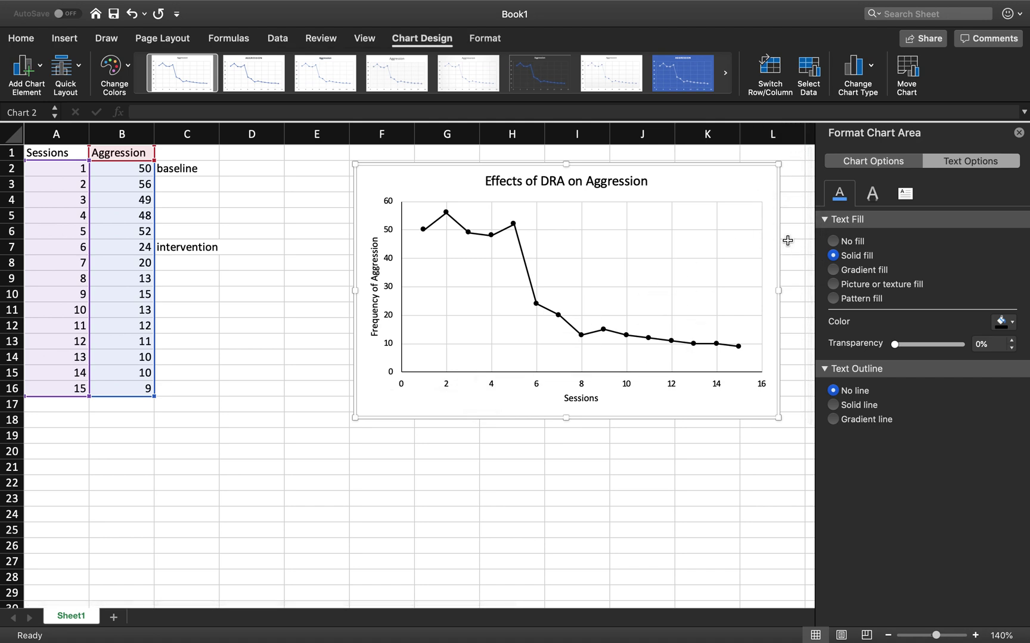
left_click(23, 74)
mouse_move(61, 189)
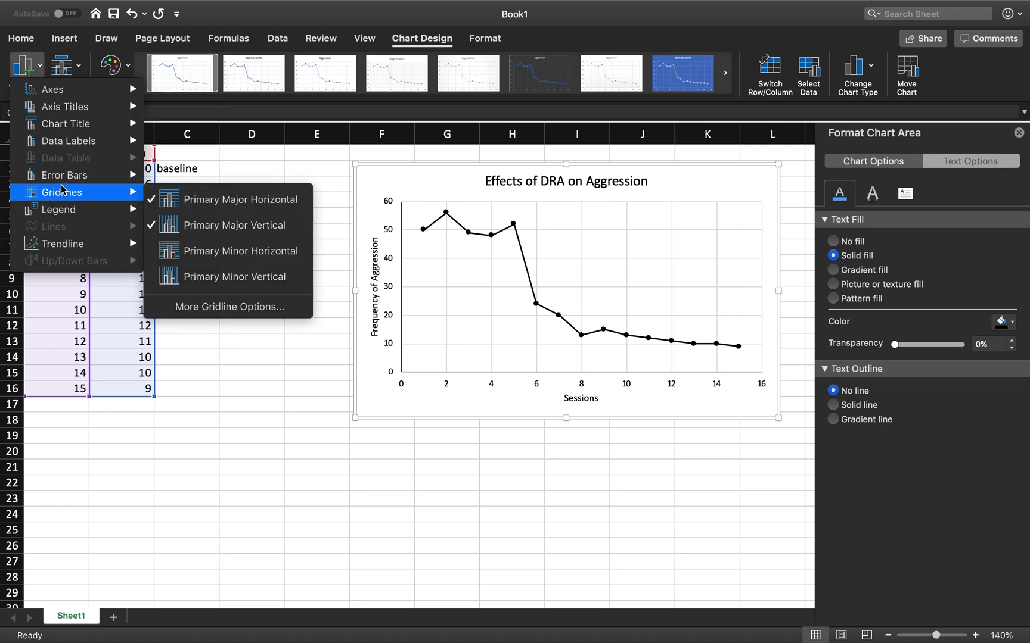
left_click(161, 202)
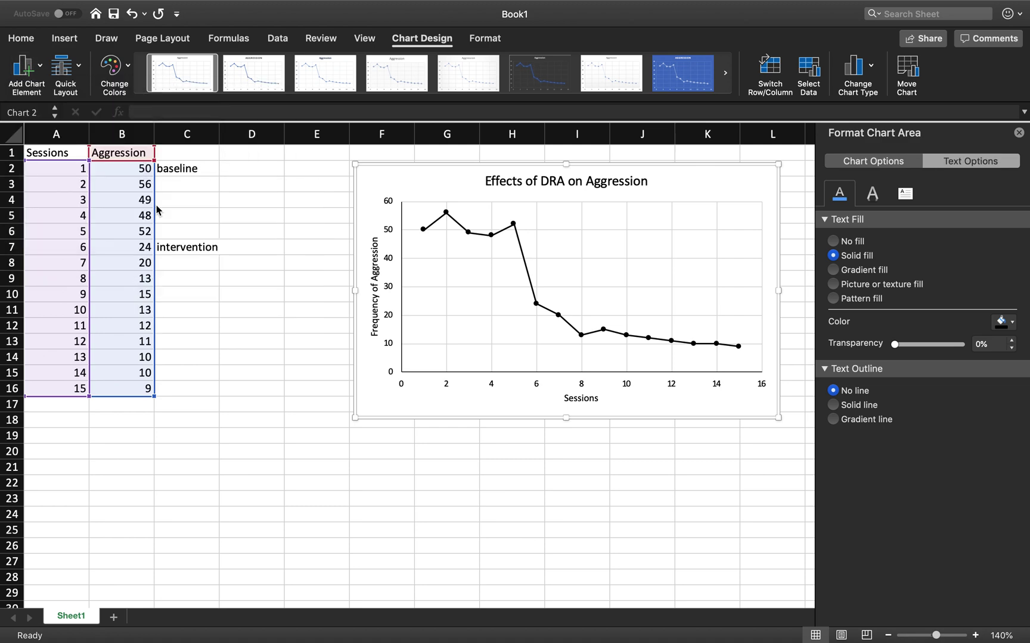
left_click(23, 66)
mouse_move(101, 192)
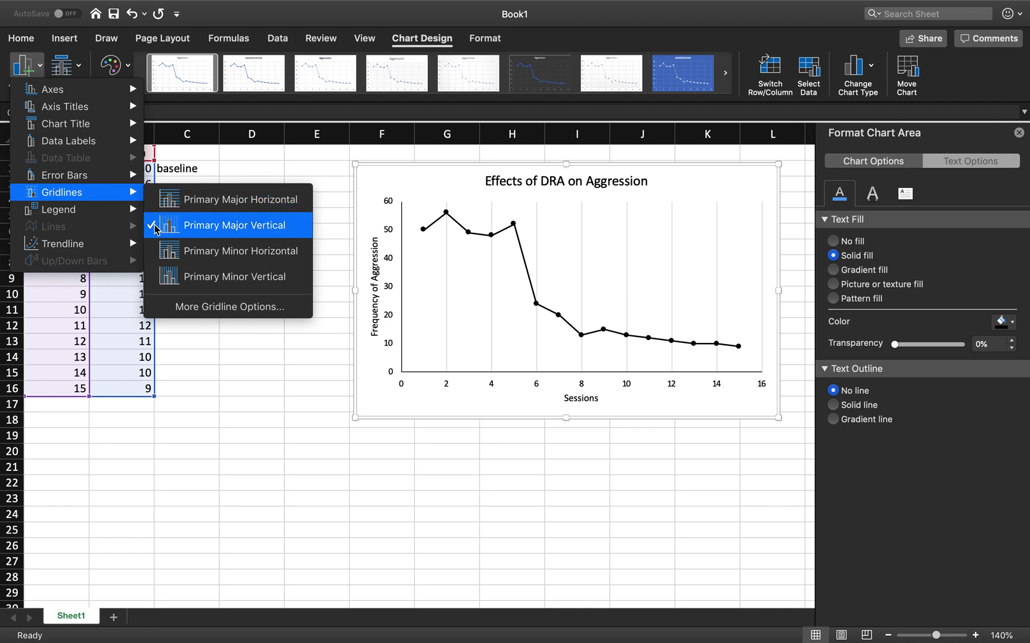
left_click(154, 225)
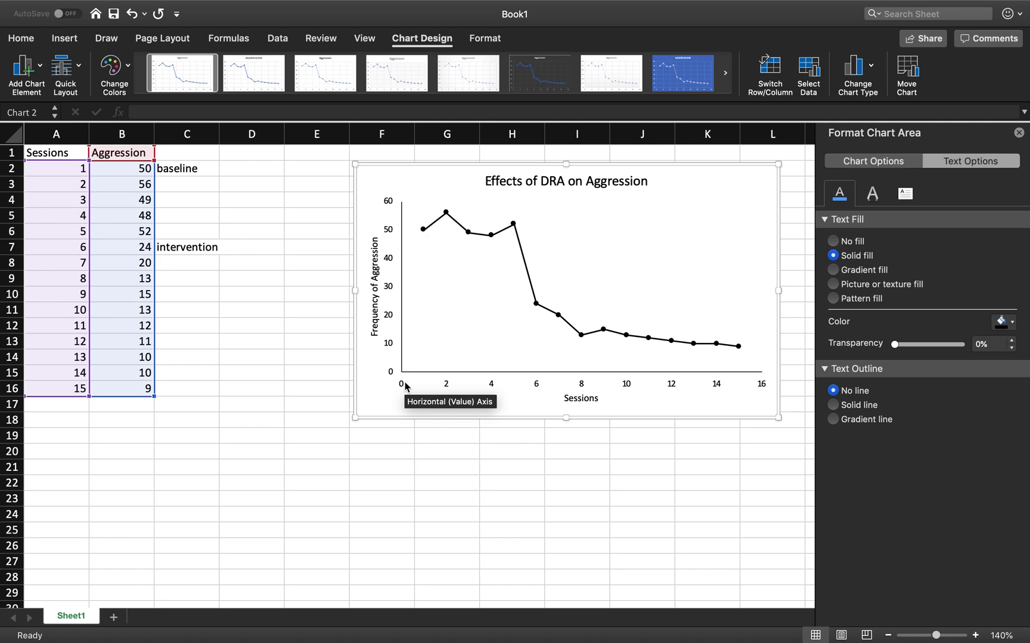
Set the horizontal Sessions axis major tick mark type to Inside
left_click(444, 384)
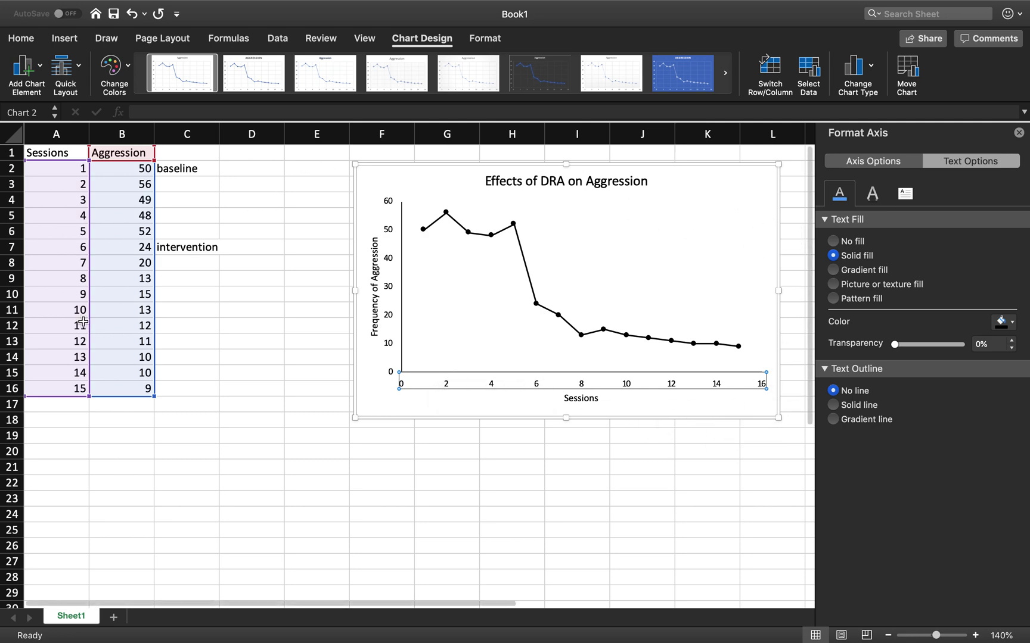
left_click(891, 163)
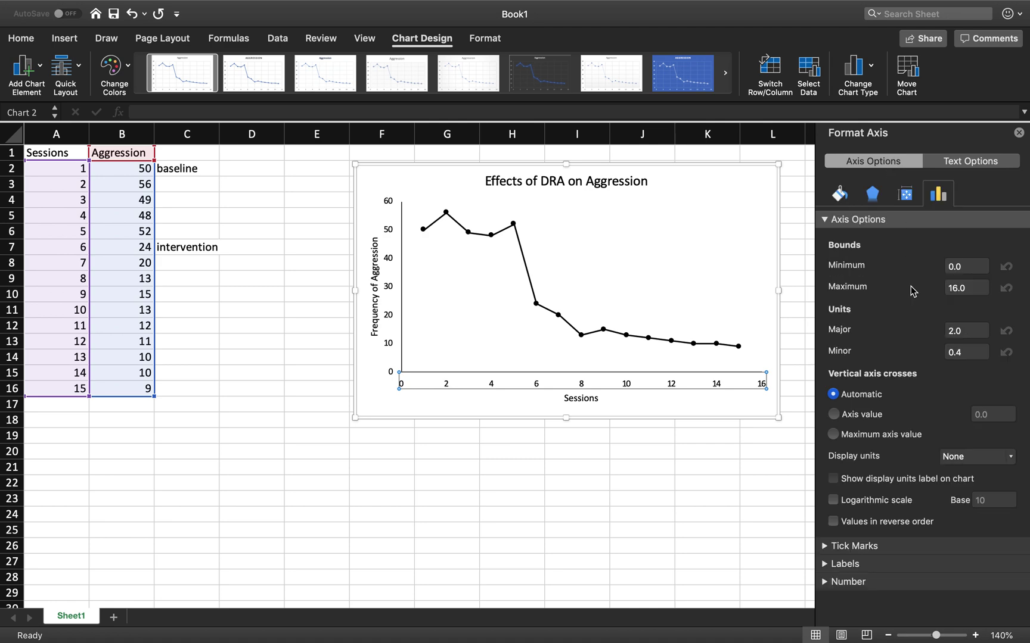
left_click(870, 547)
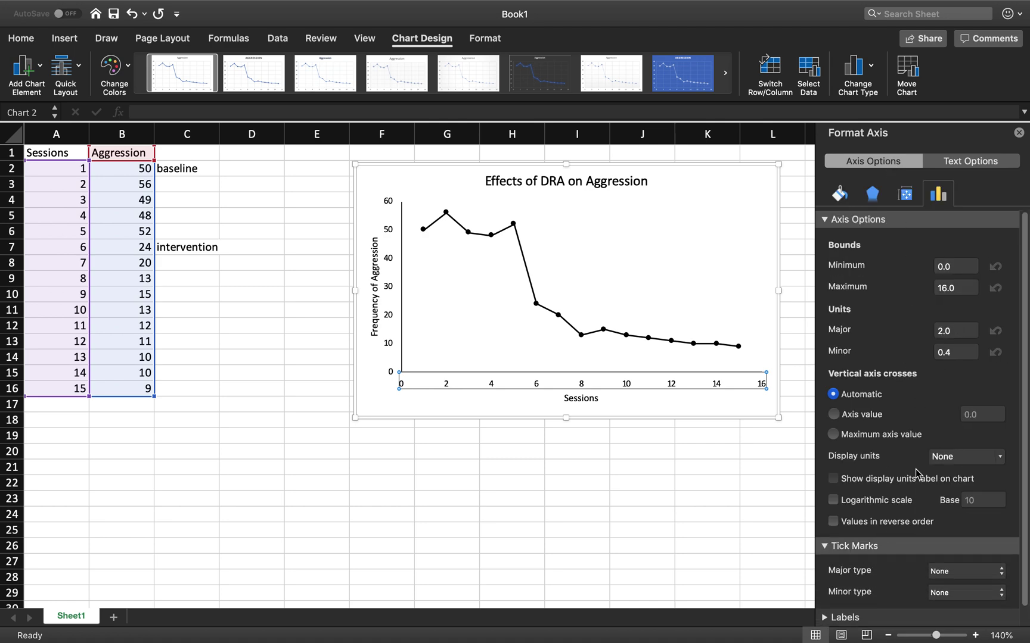
left_click(963, 572)
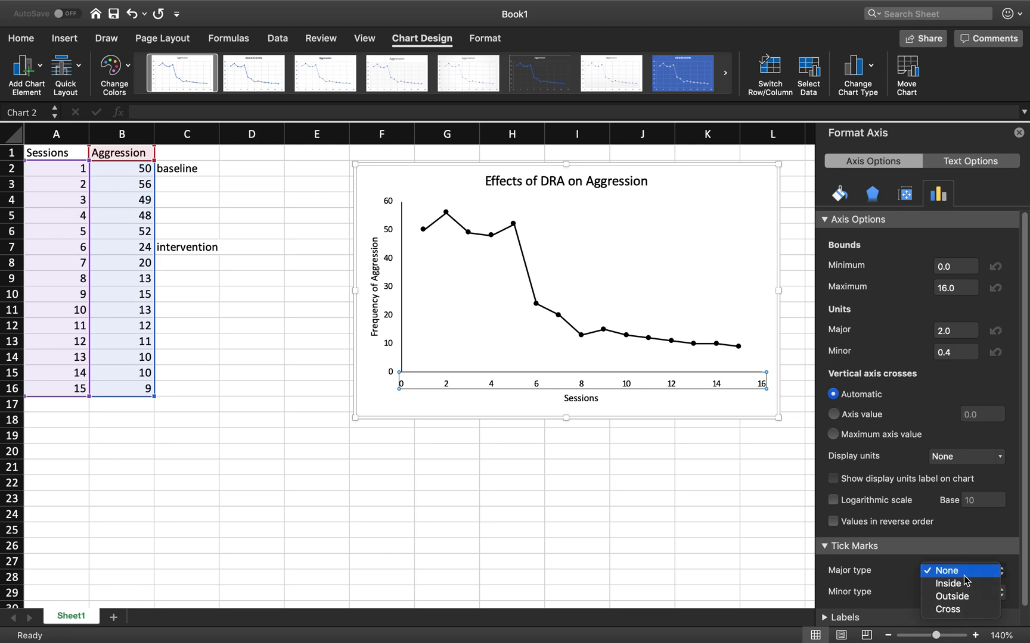
left_click(963, 584)
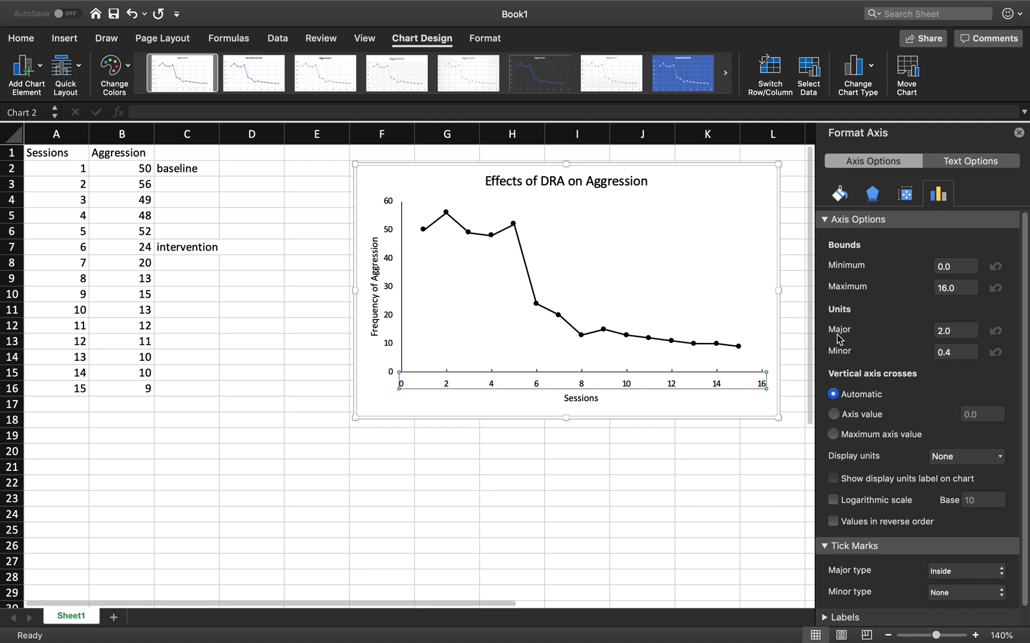
Set the Sessions axis minimum to 0, maximum to 15 and major unit to 1
left_click(954, 268)
double_click(954, 268)
type("0")
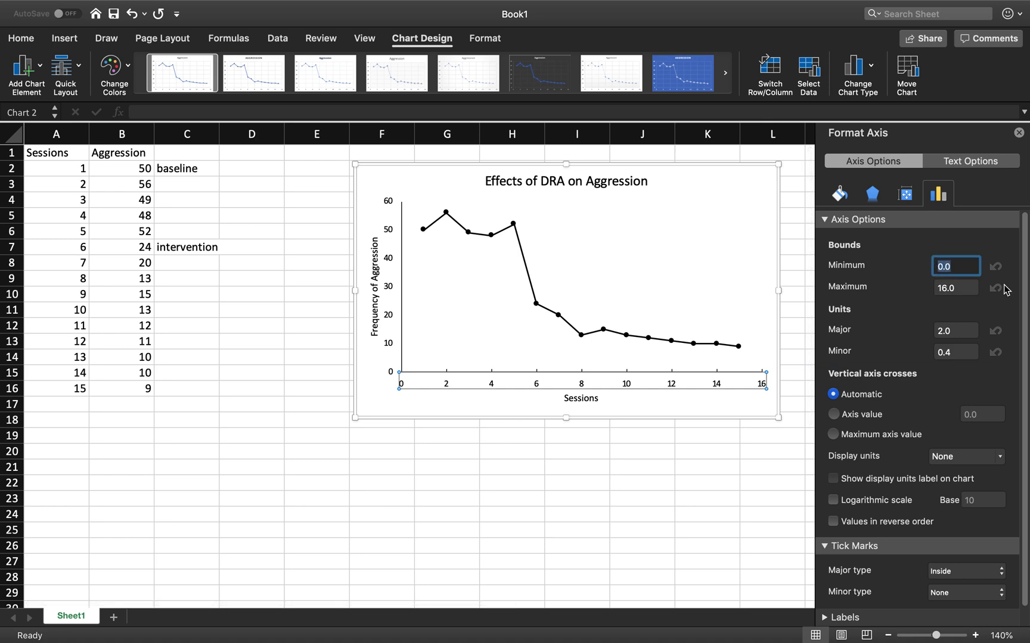
key("Tab")
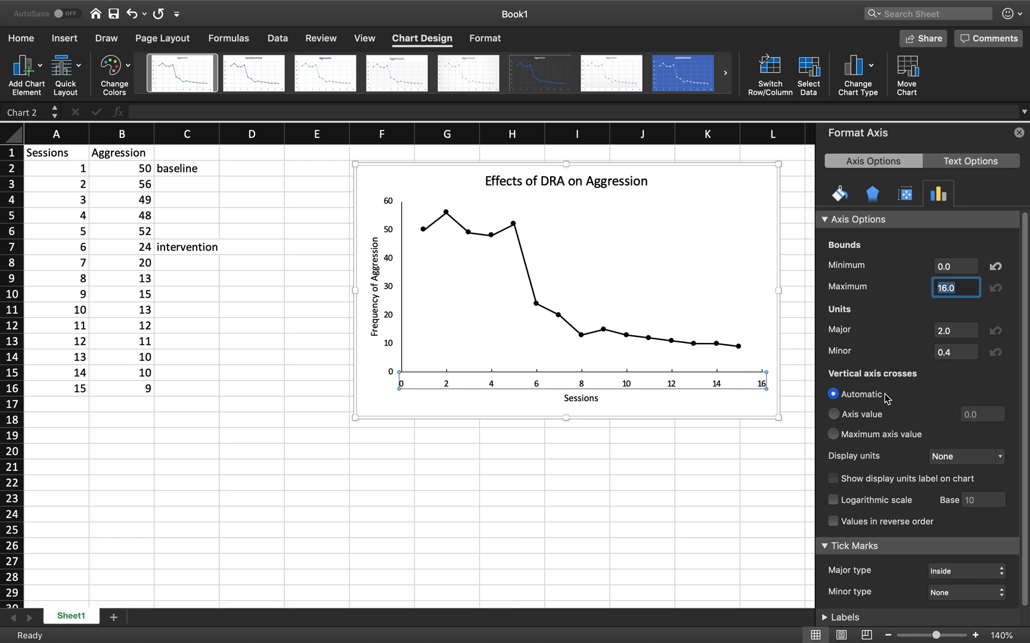
type("15")
key("Return")
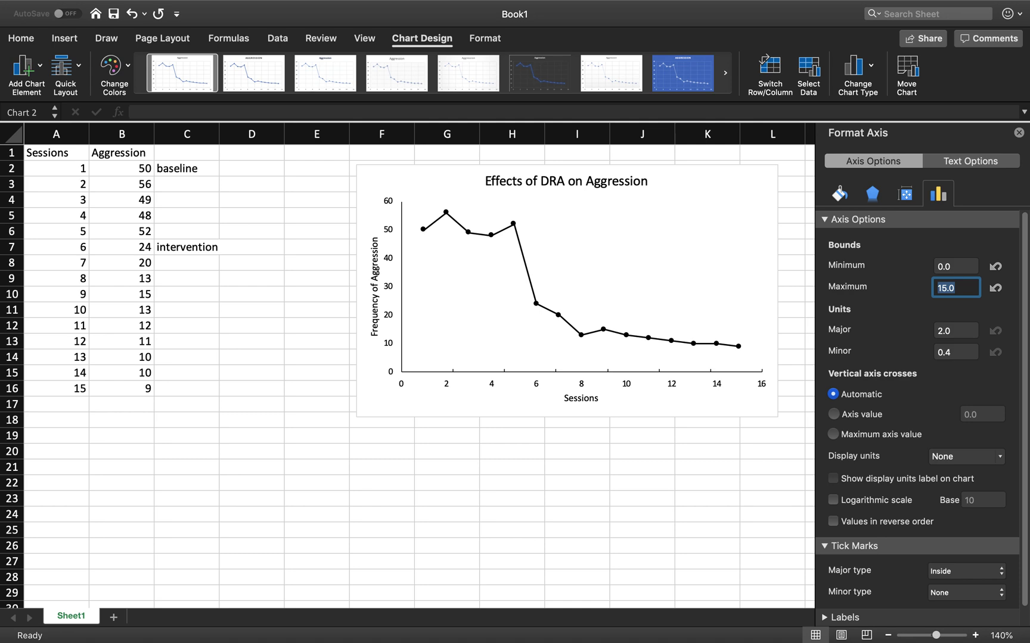
left_click(958, 331)
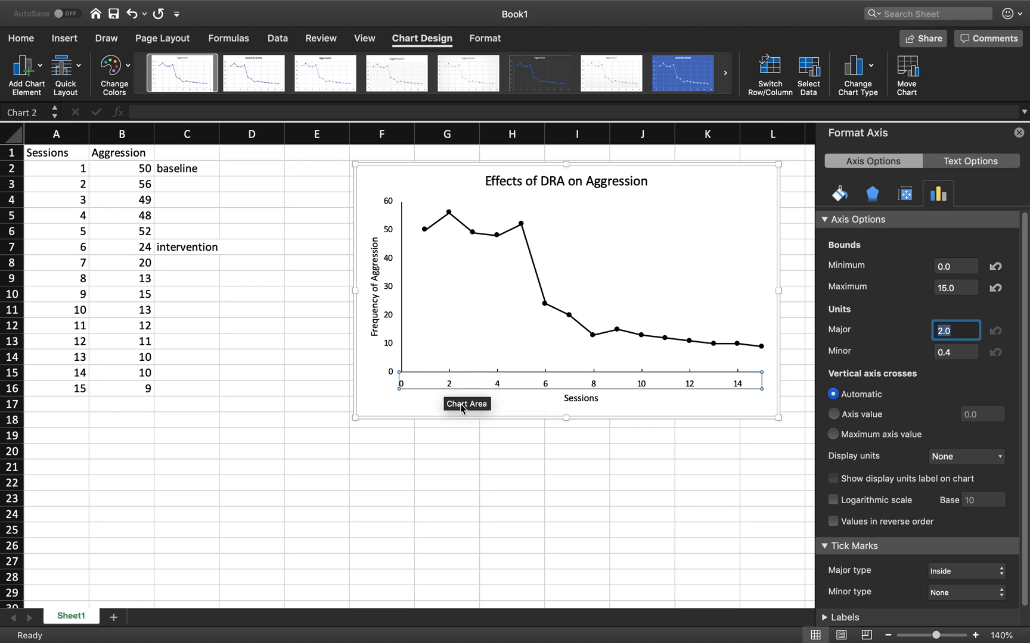
type("1")
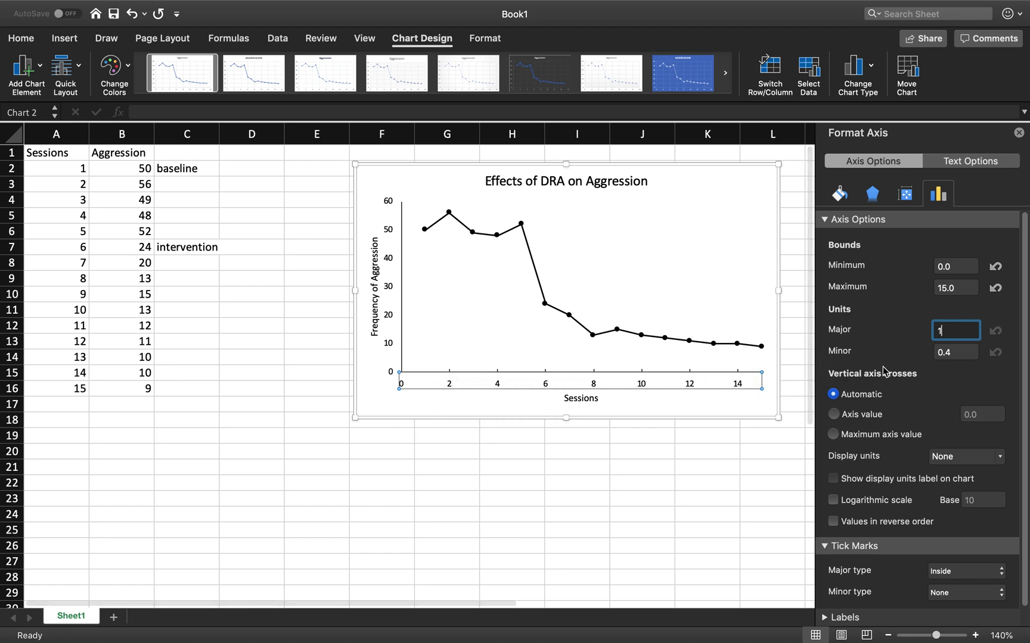
key("Return")
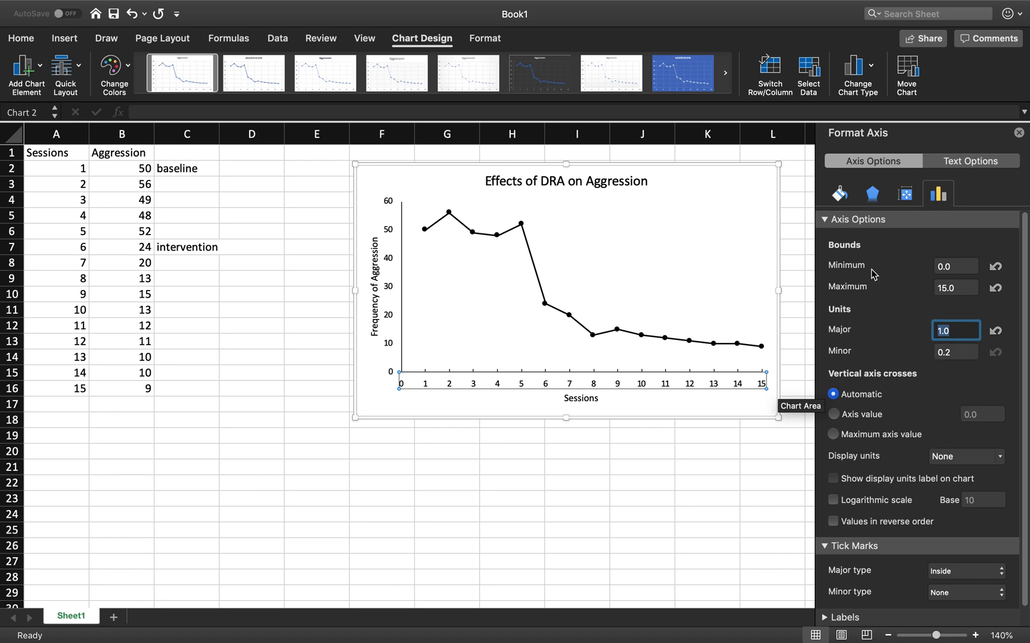
Select the vertical axis and fix its minimum bound at 0 in Axis Options
left_click(392, 301)
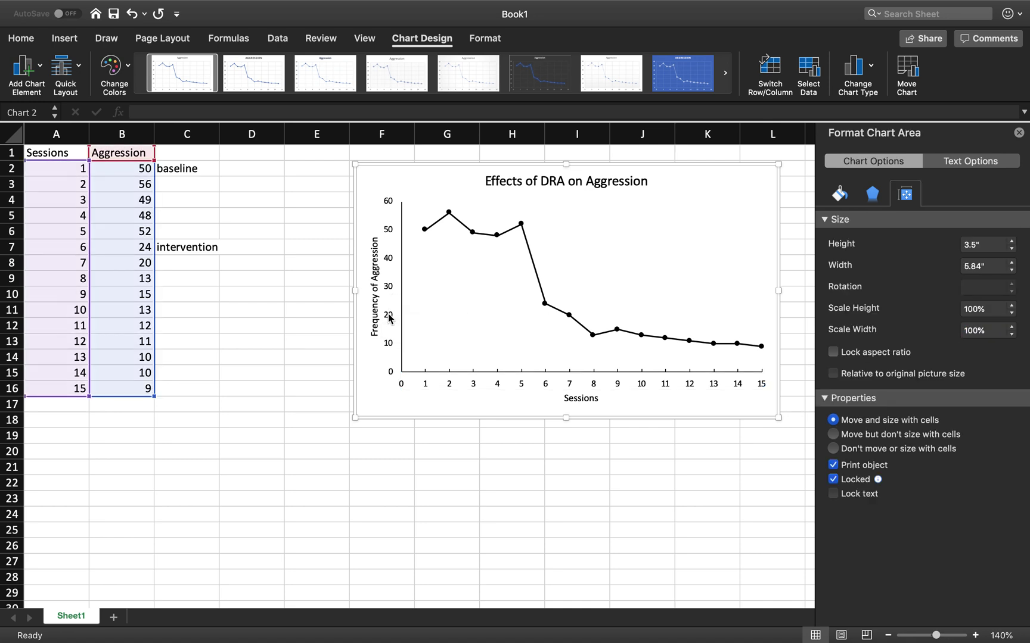
left_click(393, 302)
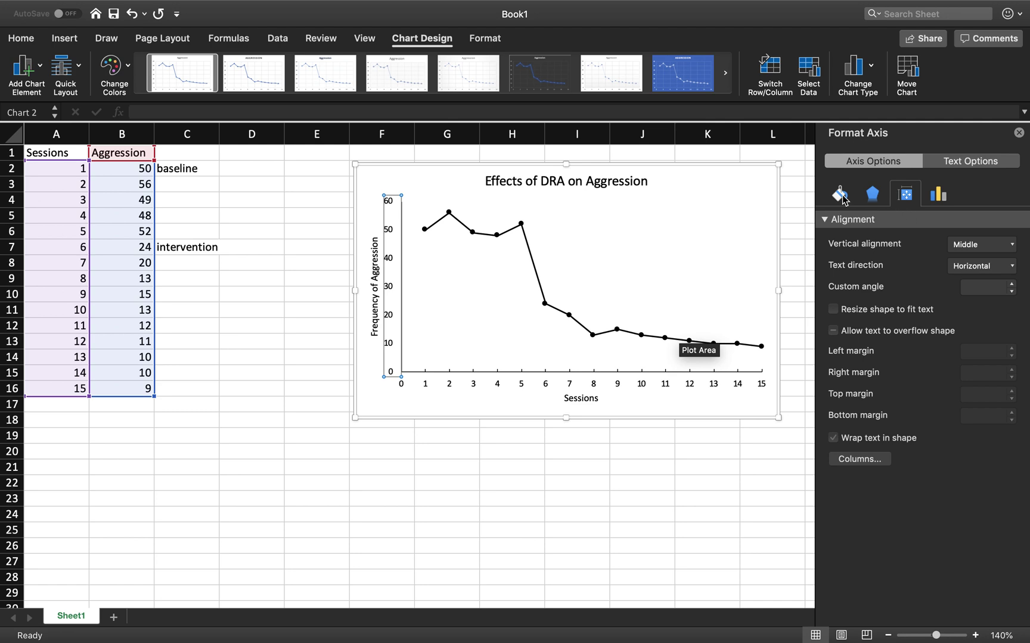
left_click(843, 196)
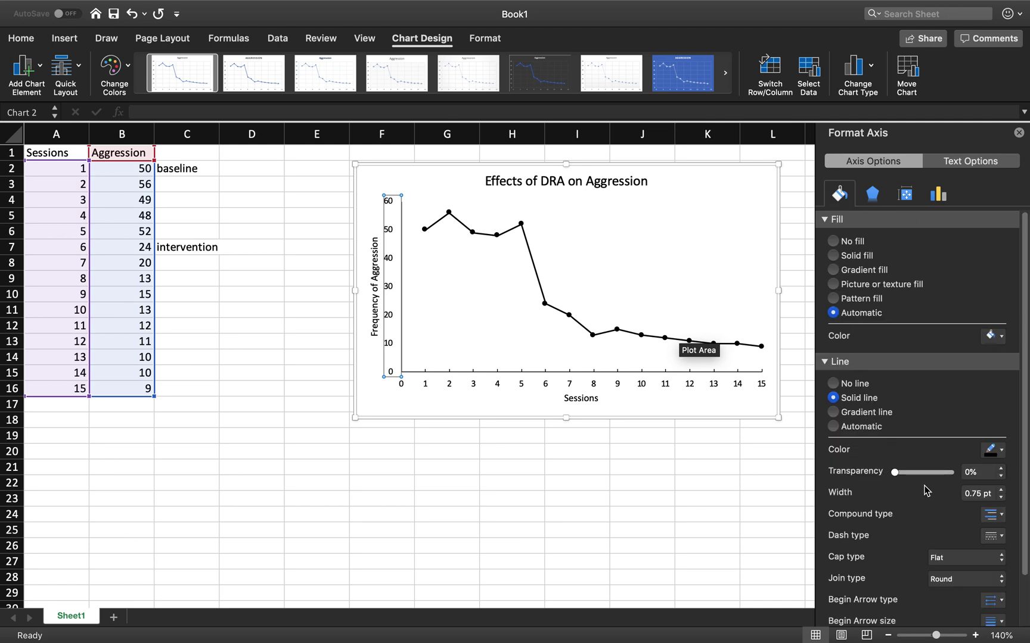
scroll(923, 490, "down", 2)
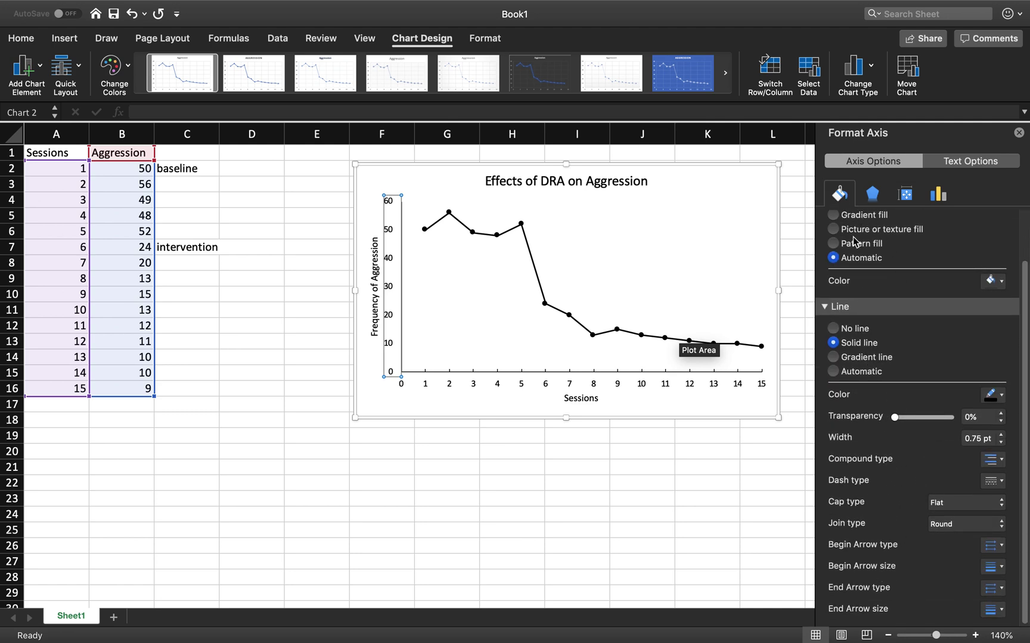
scroll(862, 306, "up", 2)
left_click(863, 360)
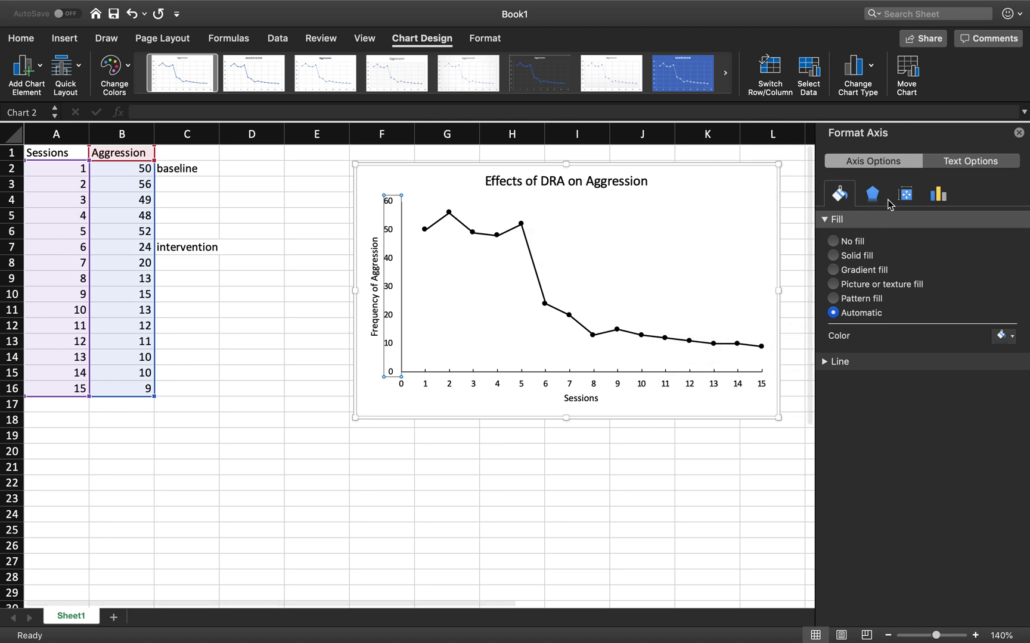
left_click(937, 197)
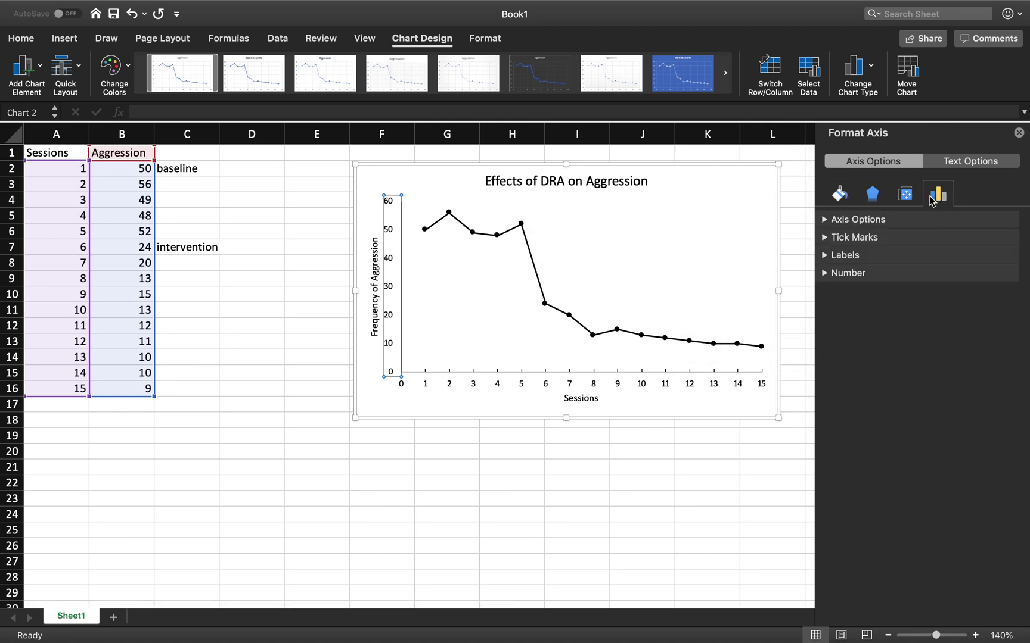
left_click(858, 219)
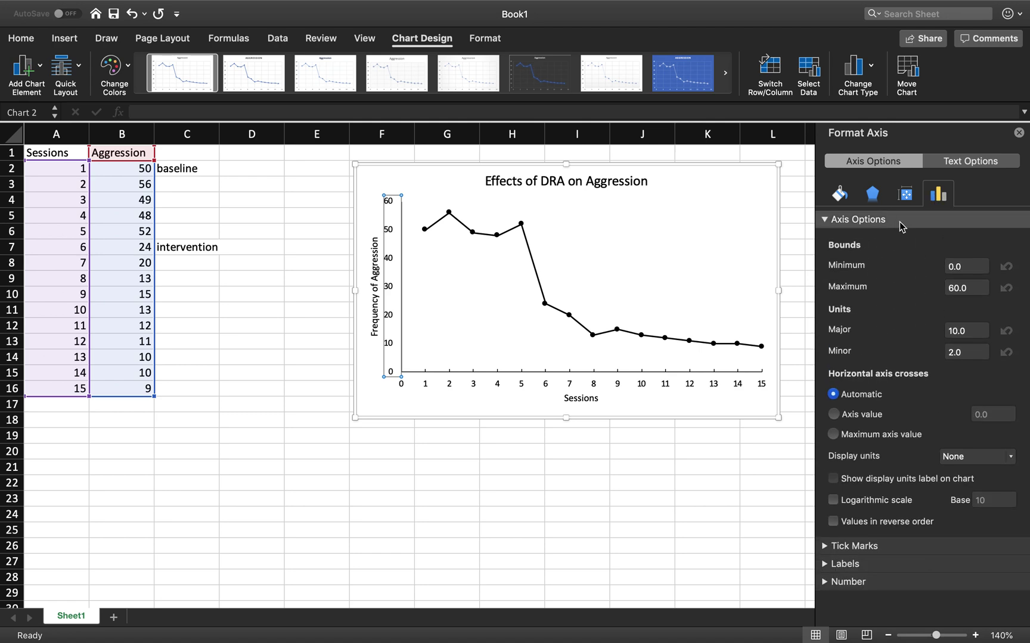
left_click(965, 266)
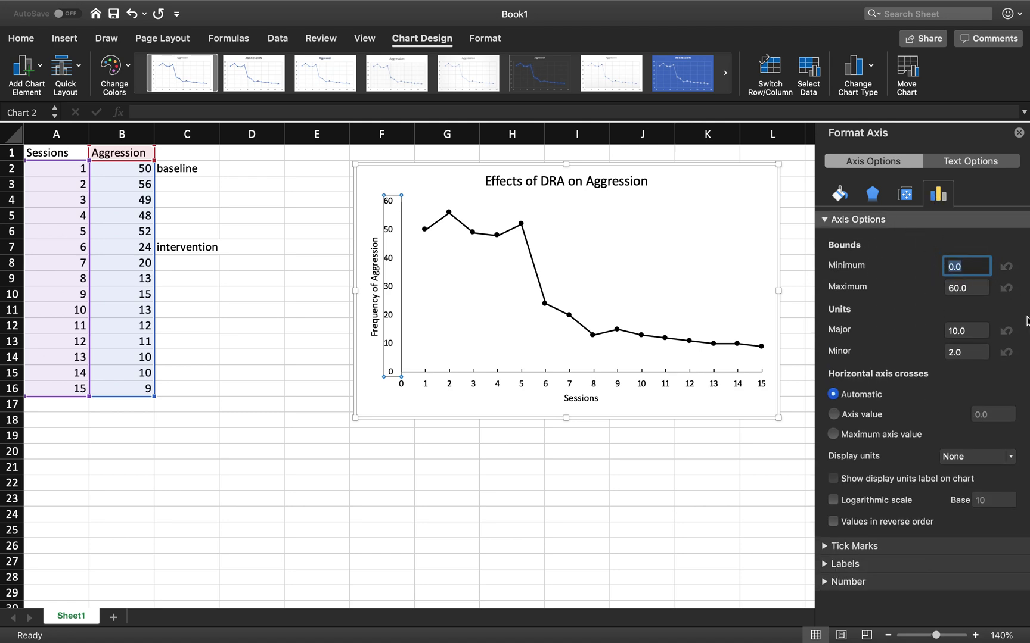
type("0")
key("Return")
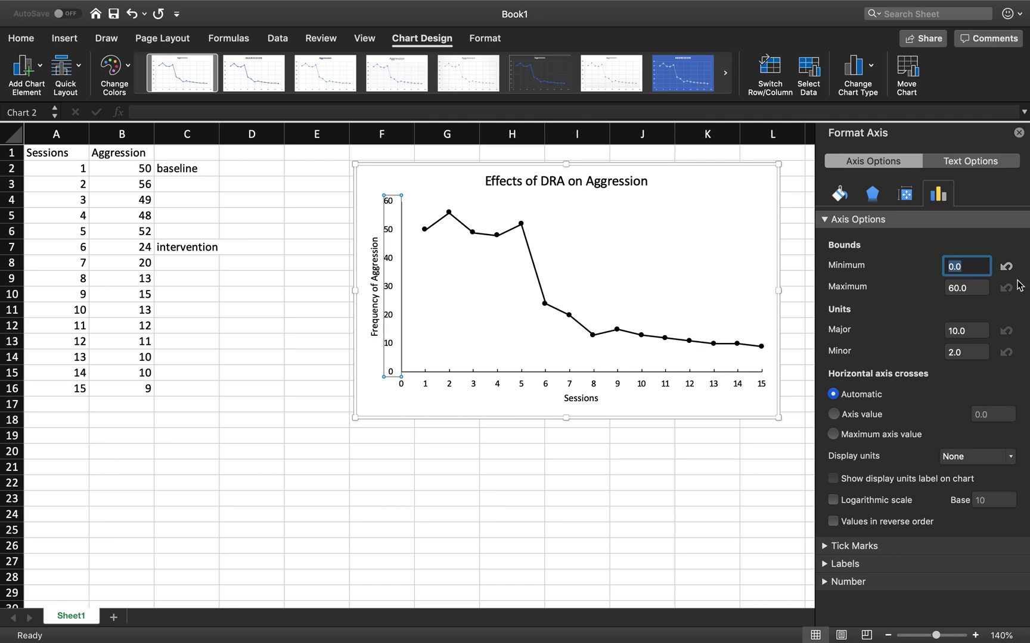
Set the vertical axis maximum to 60 and its major unit to 5
key("Tab")
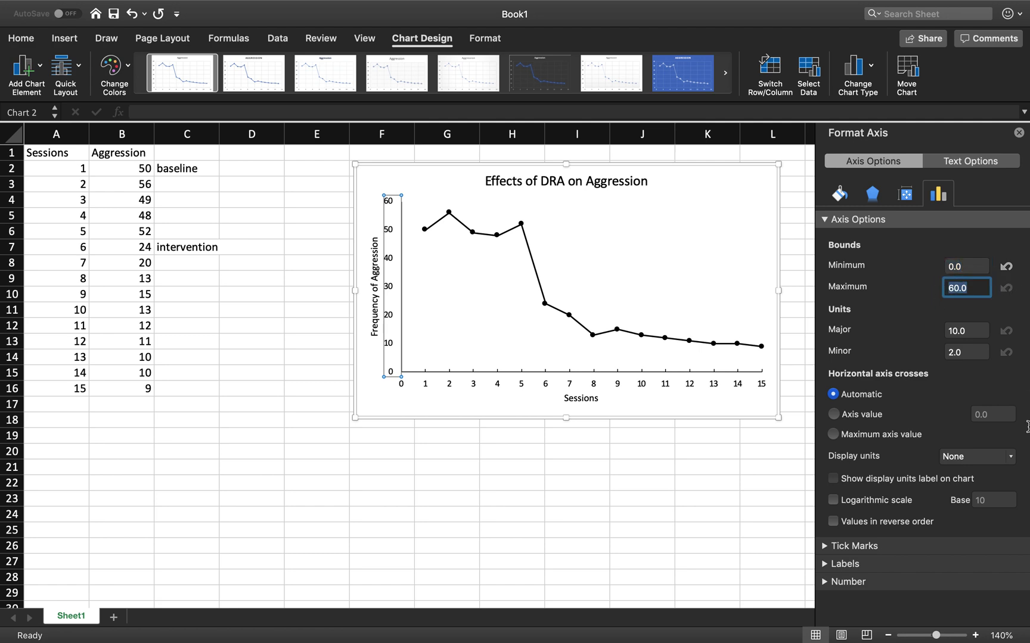
type("6")
key("Return")
key("Tab")
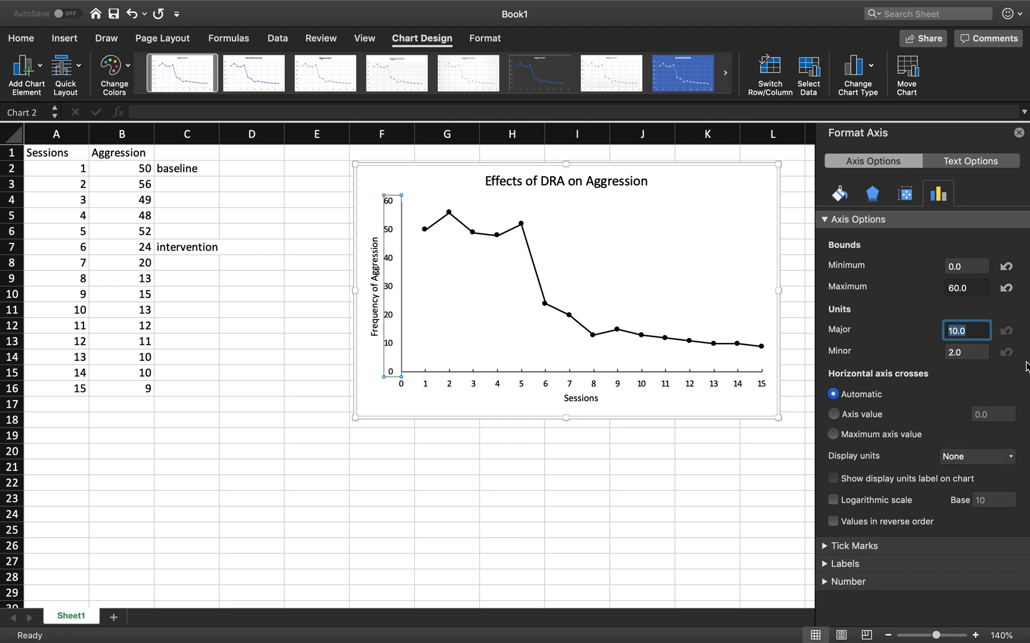
type("10")
key("Return")
type("5")
key("Return")
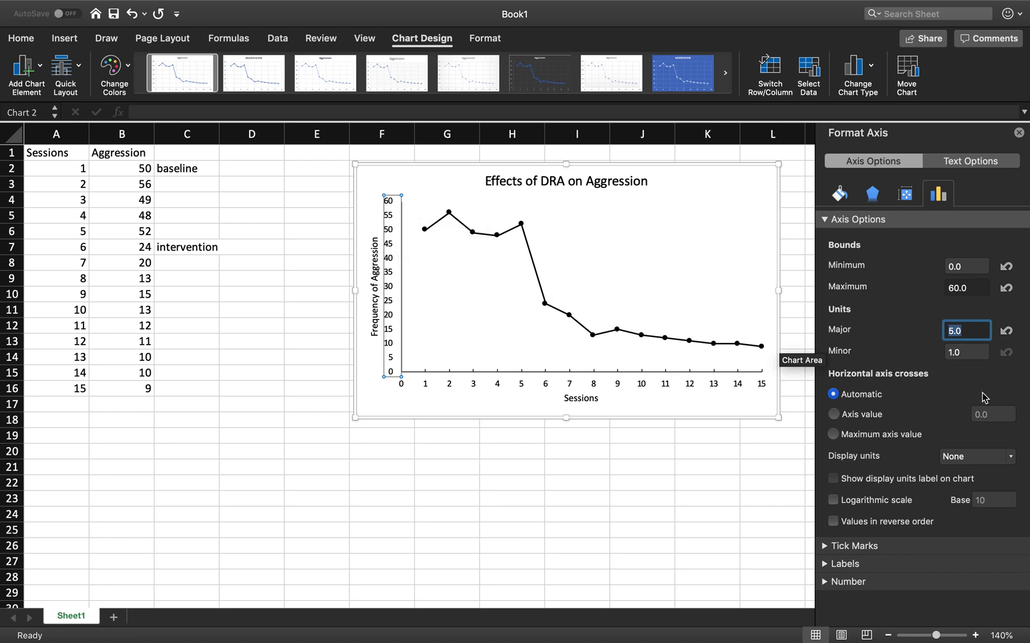
Set the vertical axis major tick mark type to Inside
left_click(864, 548)
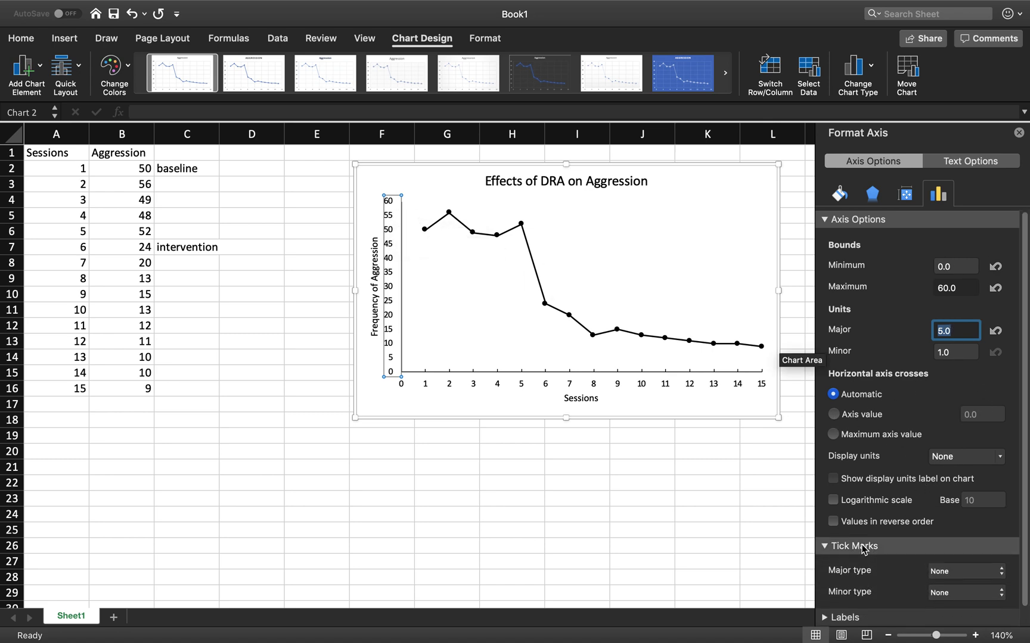
left_click(956, 570)
left_click(952, 585)
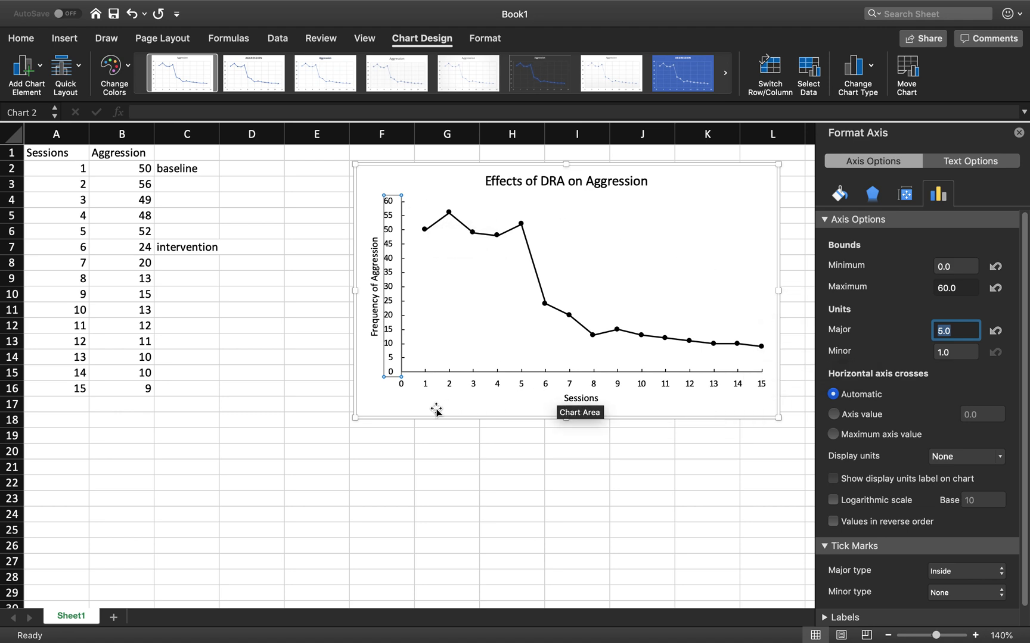
left_click(488, 418)
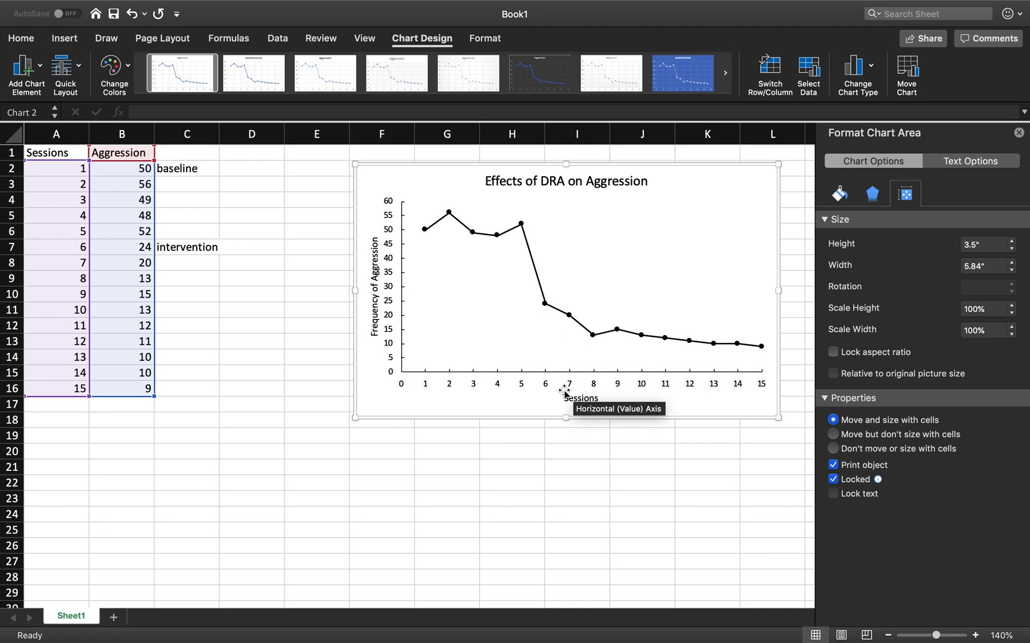
Select only the session 6 data point and set its line to No line
mouse_move(547, 309)
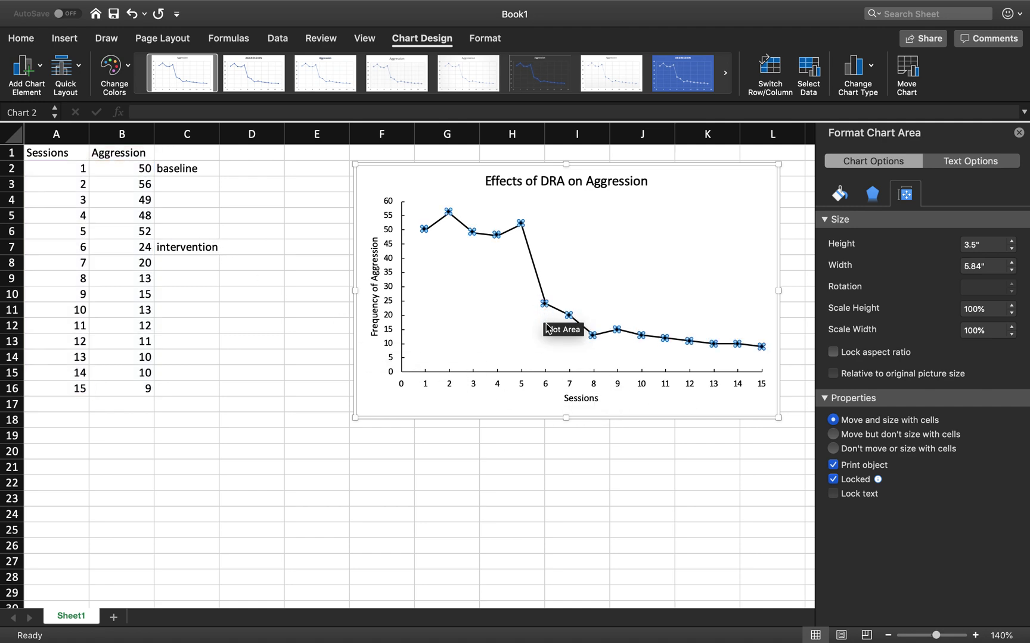
left_click(544, 304)
left_click(544, 304)
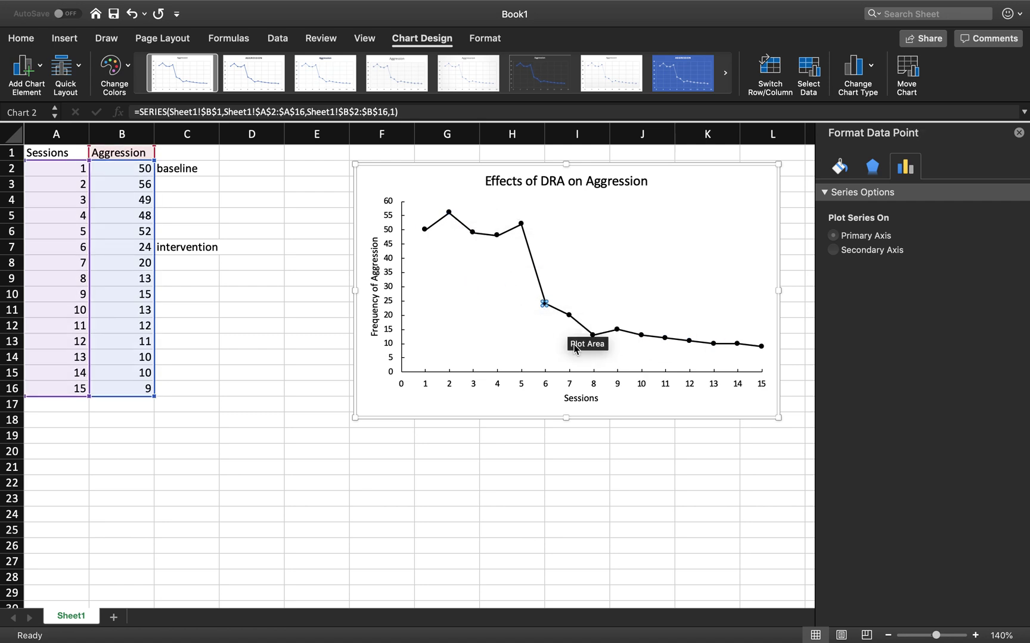
left_click(547, 458)
left_click(543, 452)
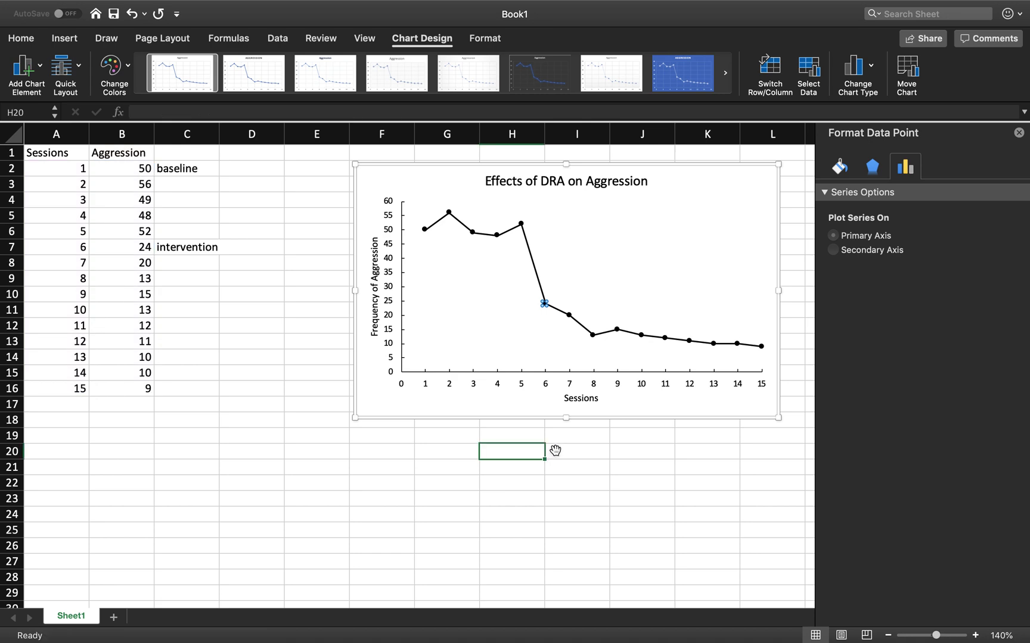
left_click(546, 311)
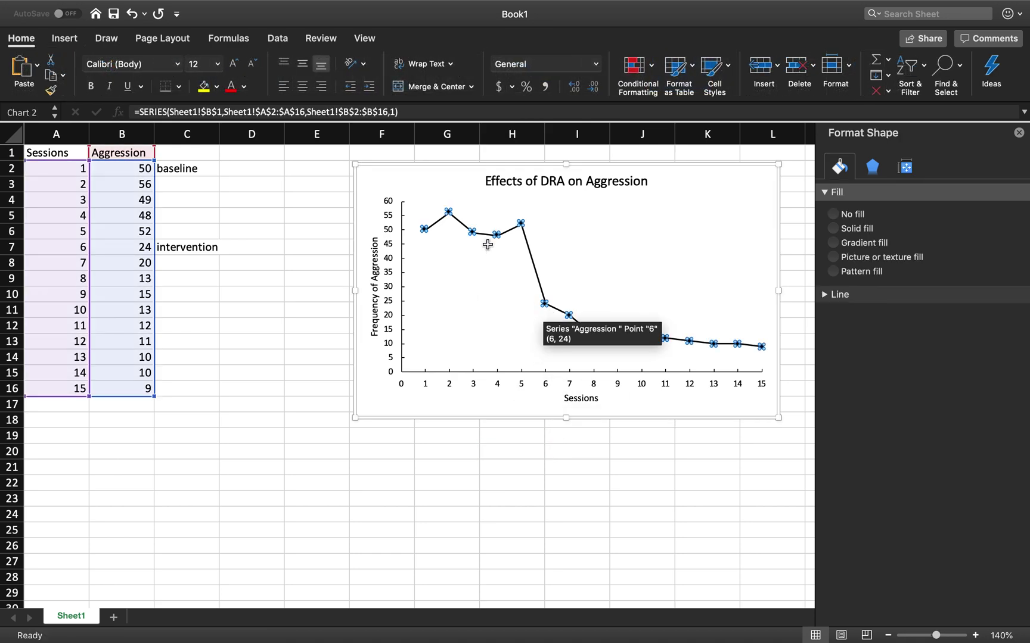
mouse_move(545, 305)
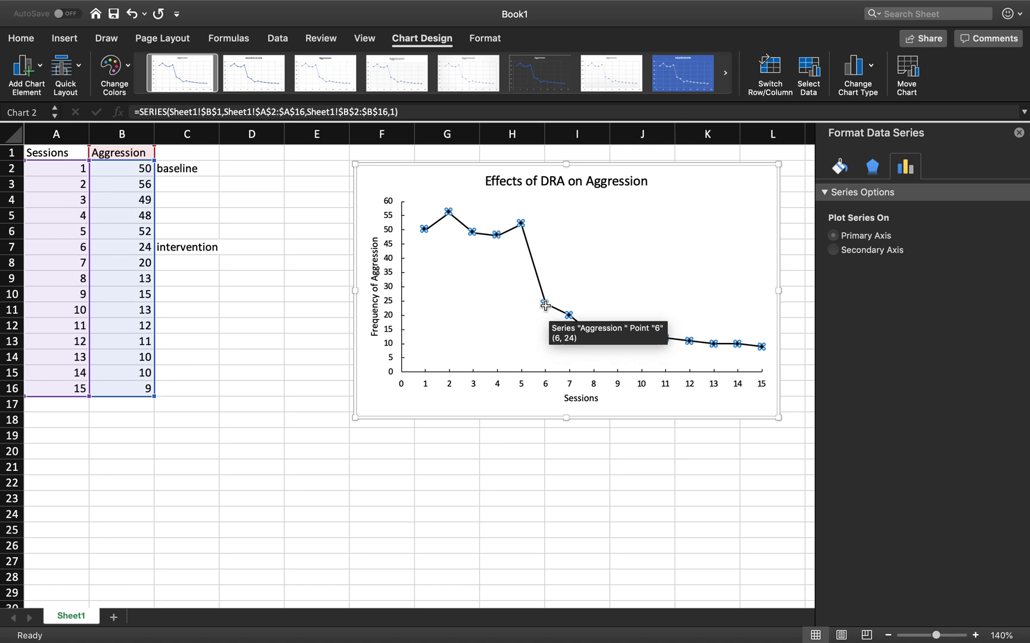
left_click(546, 306)
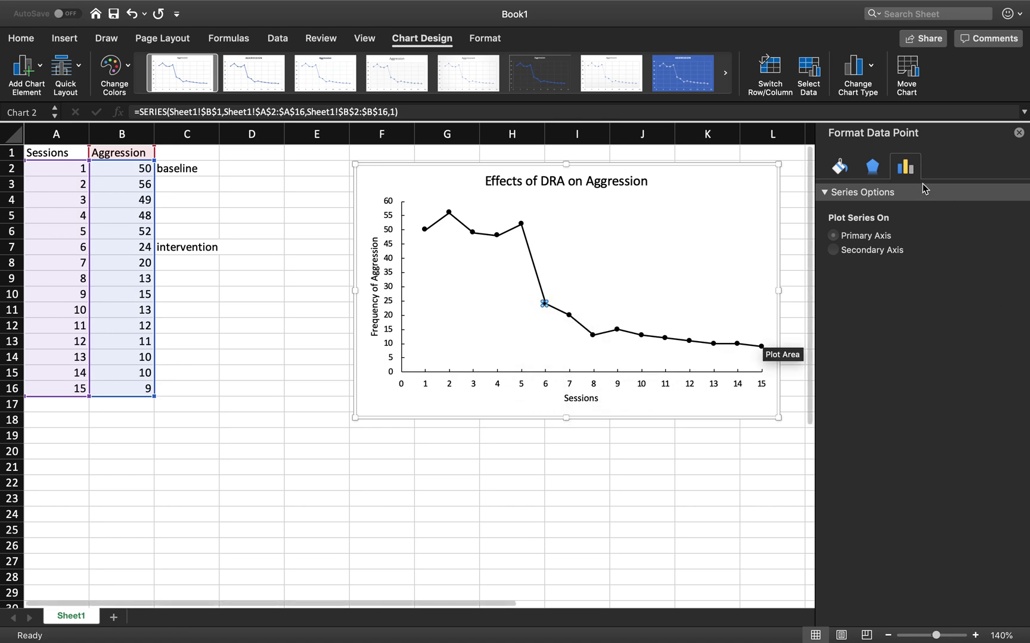
left_click(840, 168)
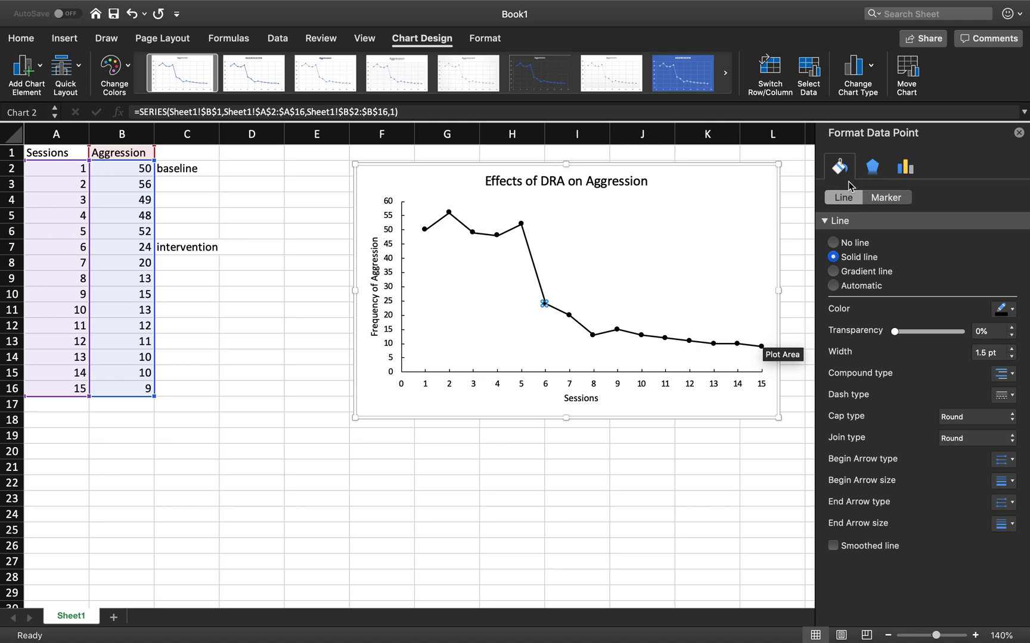
left_click(832, 243)
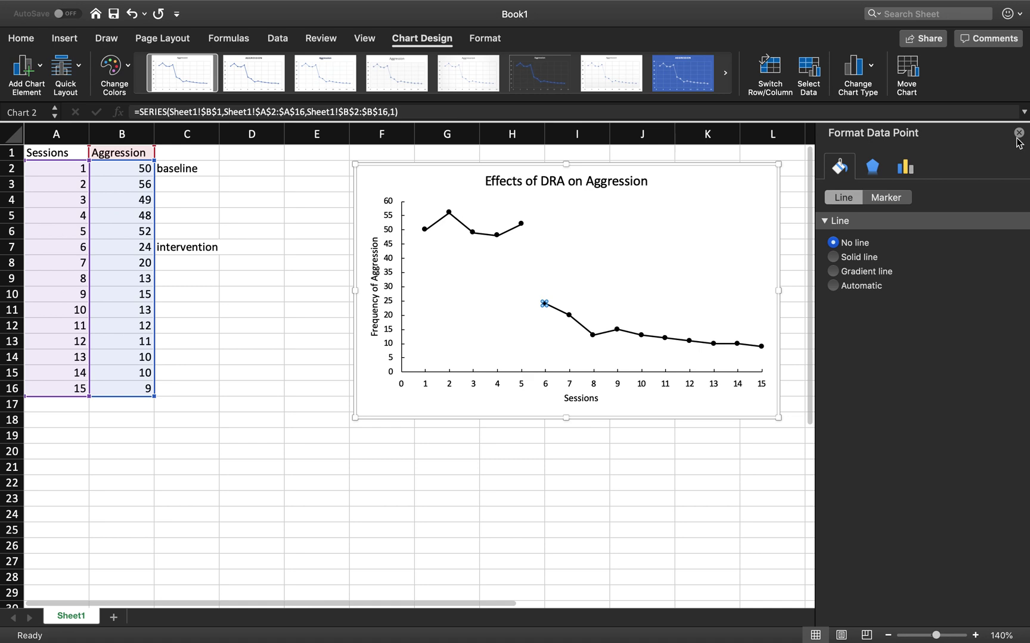
Enter 5.5 in cell D7 and 60 in cell E7
left_click(323, 372)
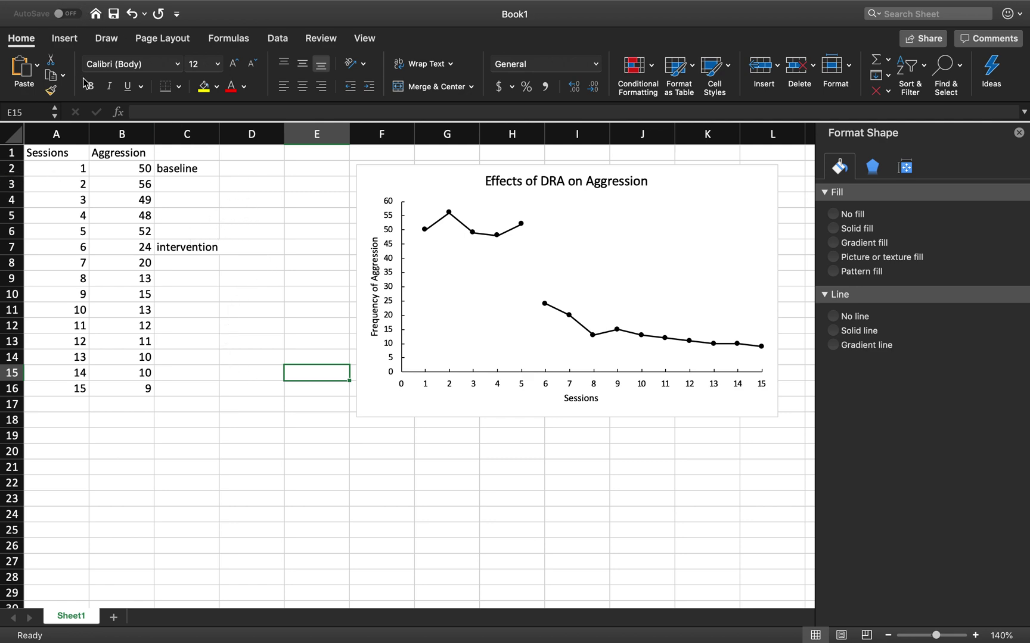
left_click(250, 252)
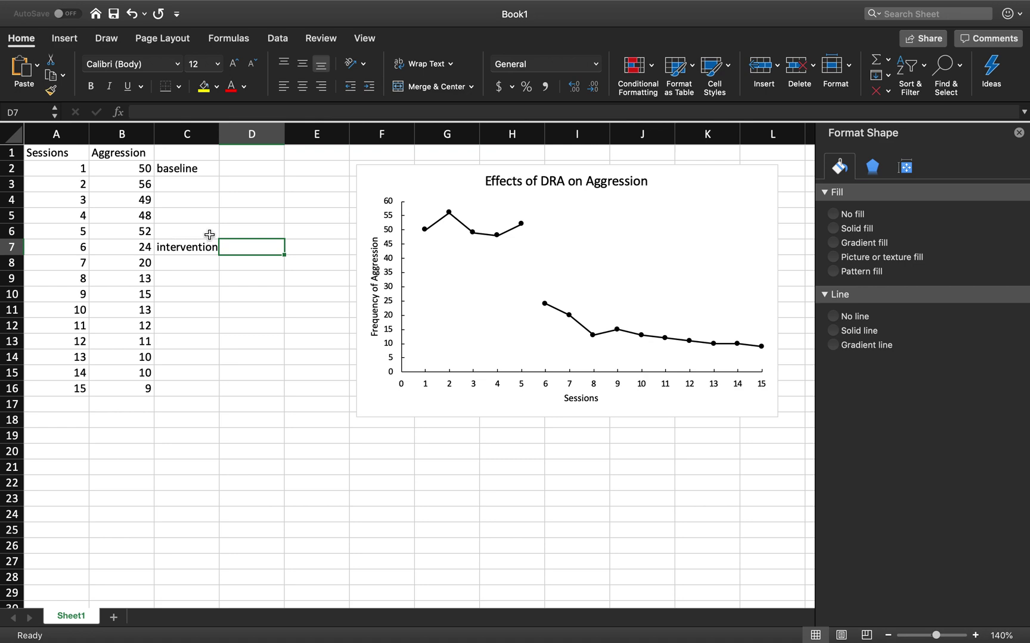
type("5.5")
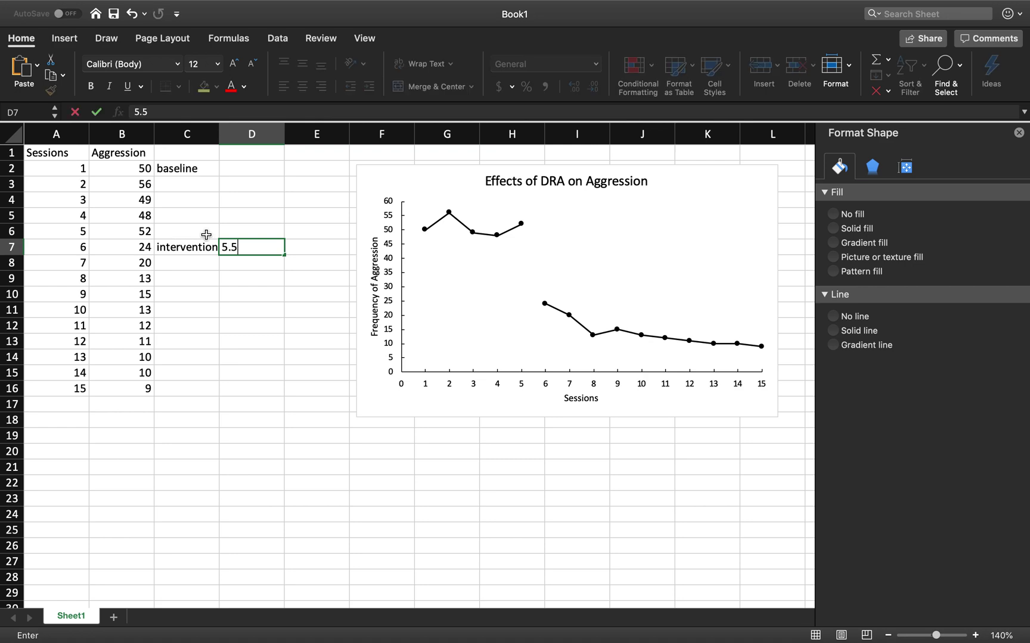
left_click(315, 254)
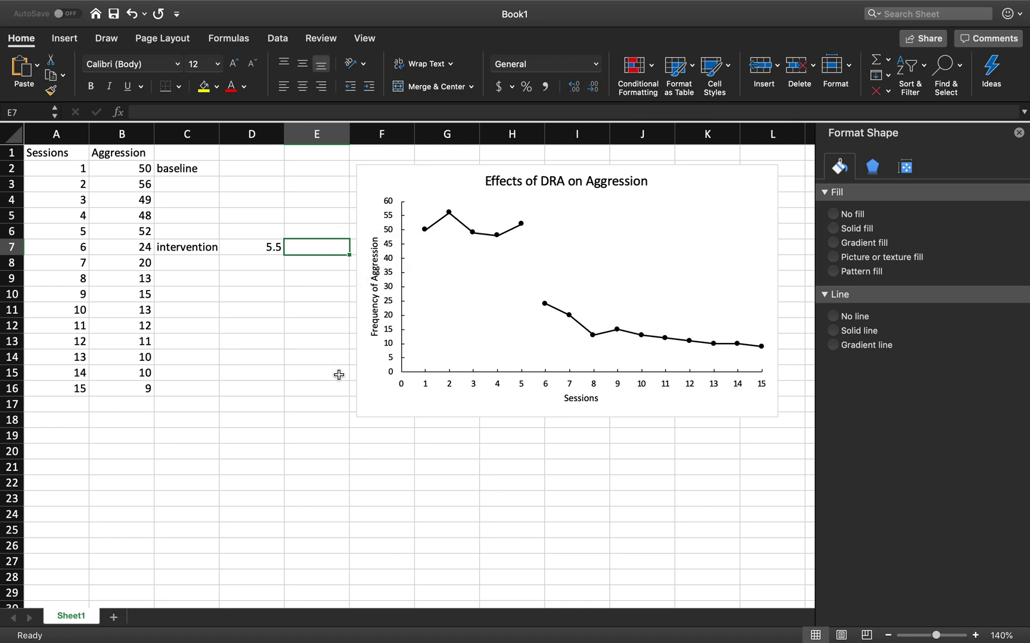
type("60")
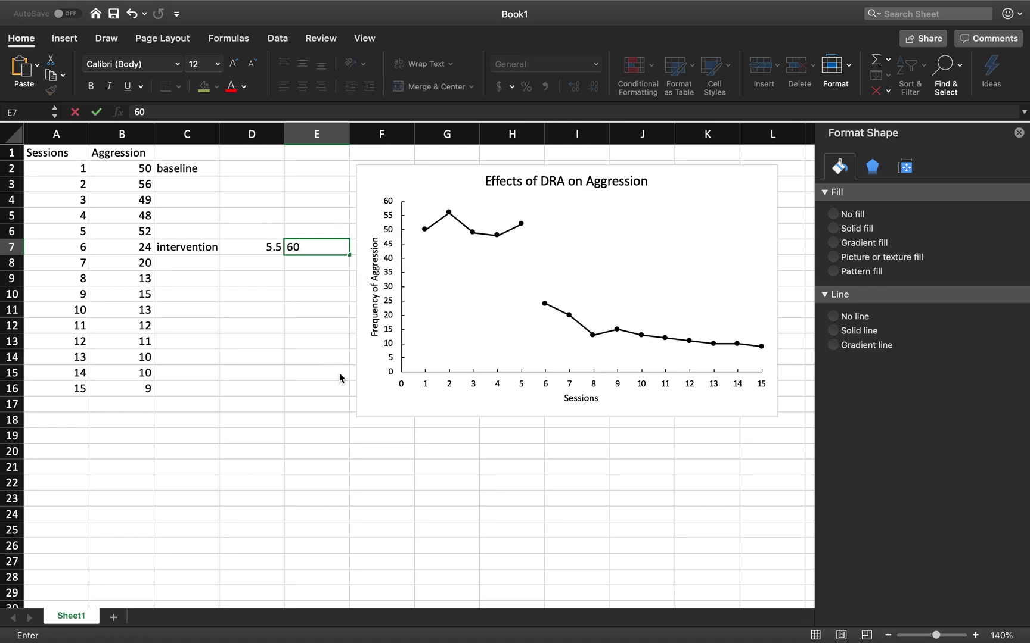
key("Return")
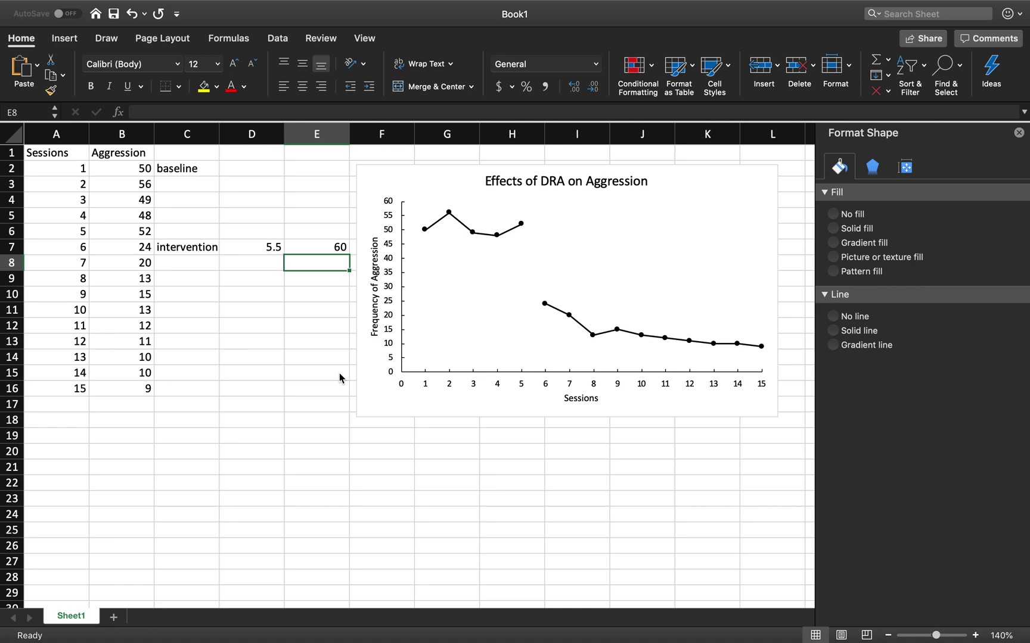
left_click(256, 248)
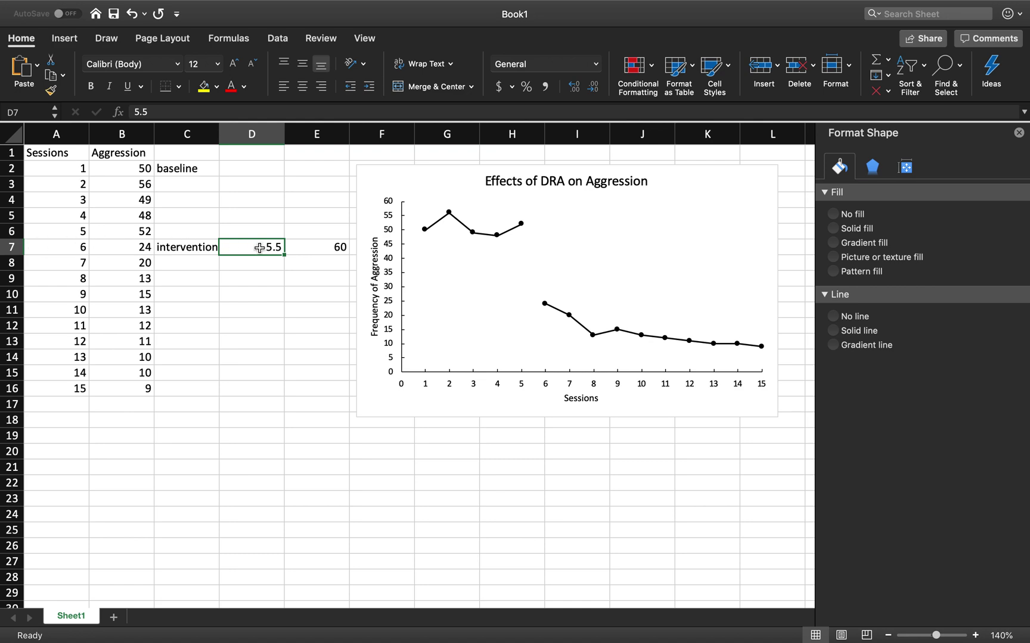
left_click(251, 343)
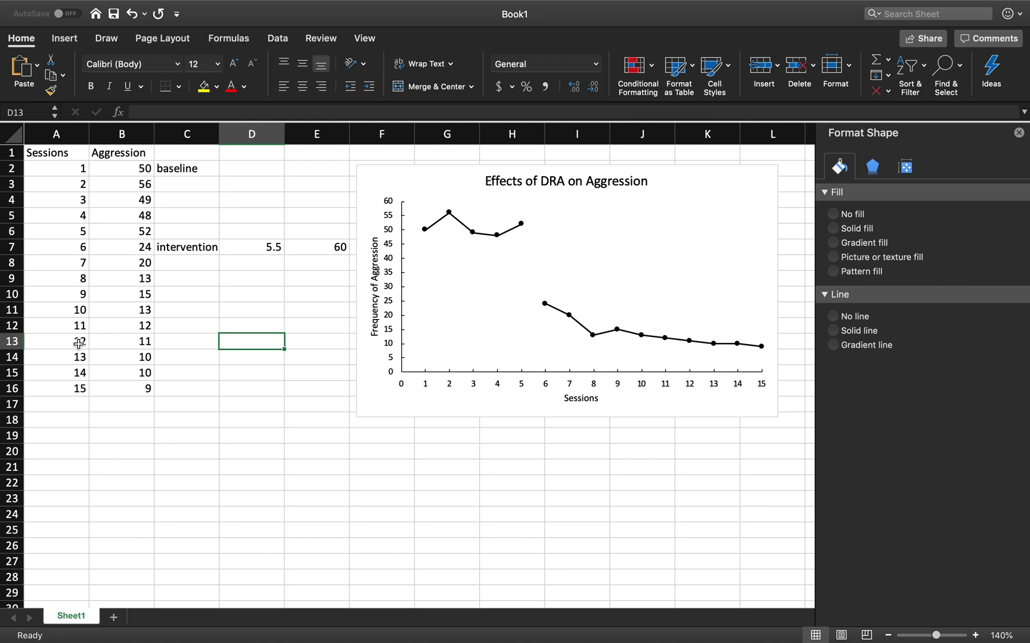
left_click(262, 253)
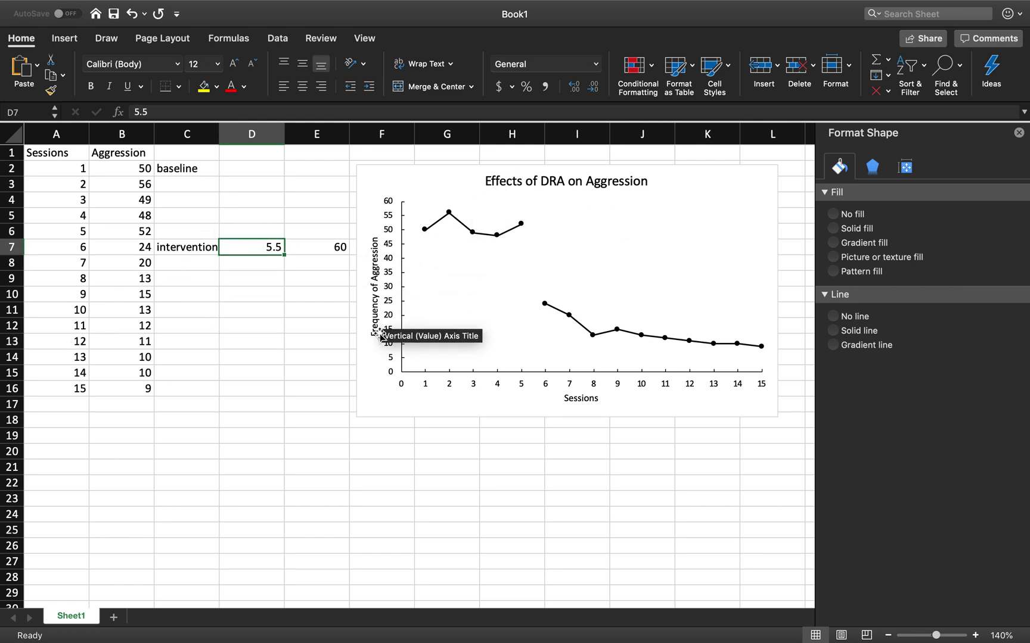
left_click(387, 179)
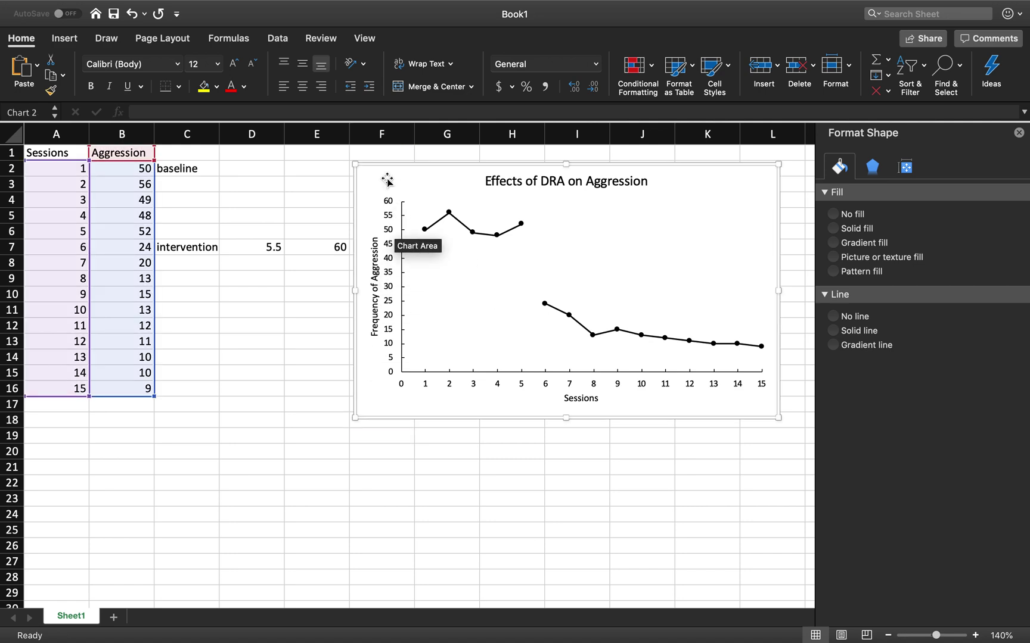
right_click(387, 180)
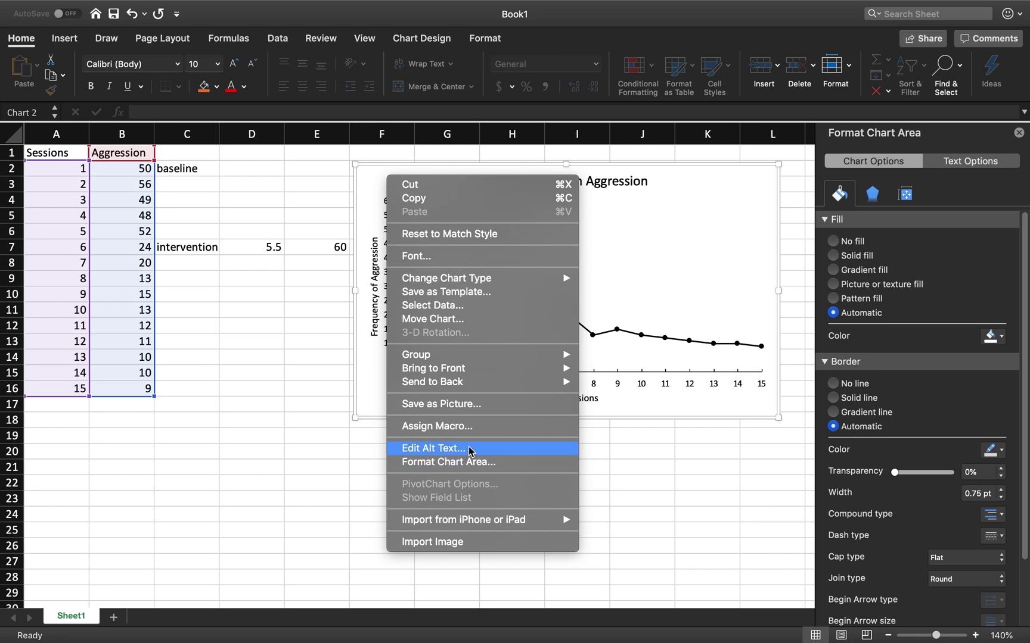
left_click(454, 312)
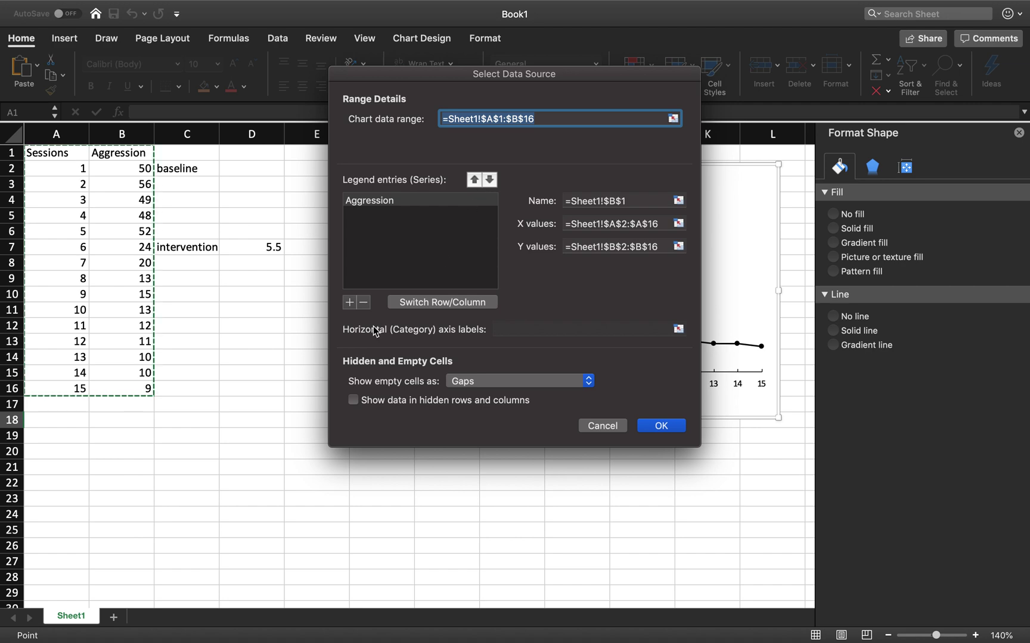
left_click(447, 303)
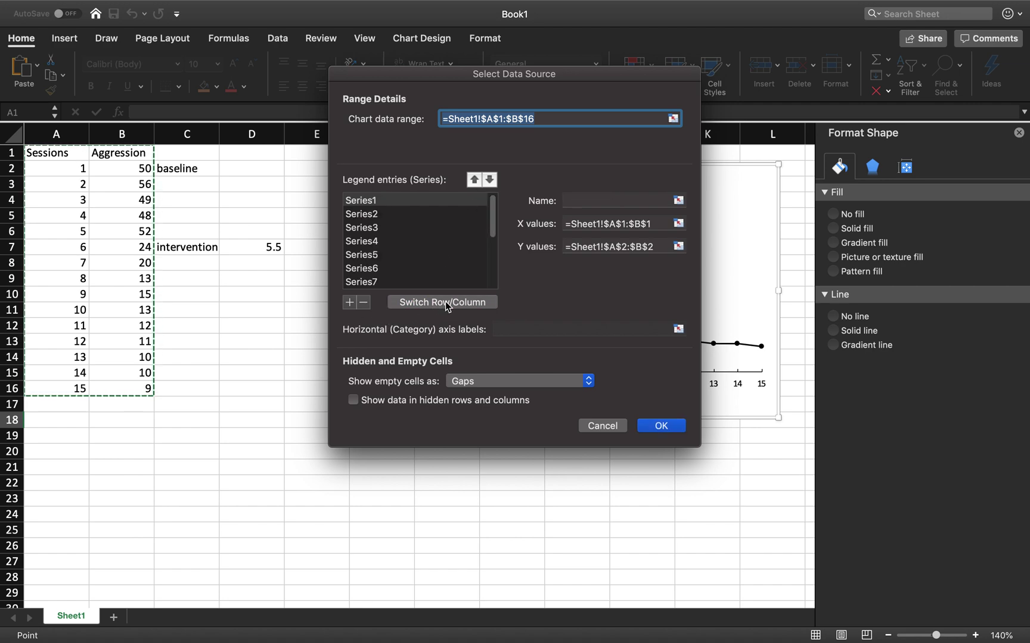
left_click(445, 302)
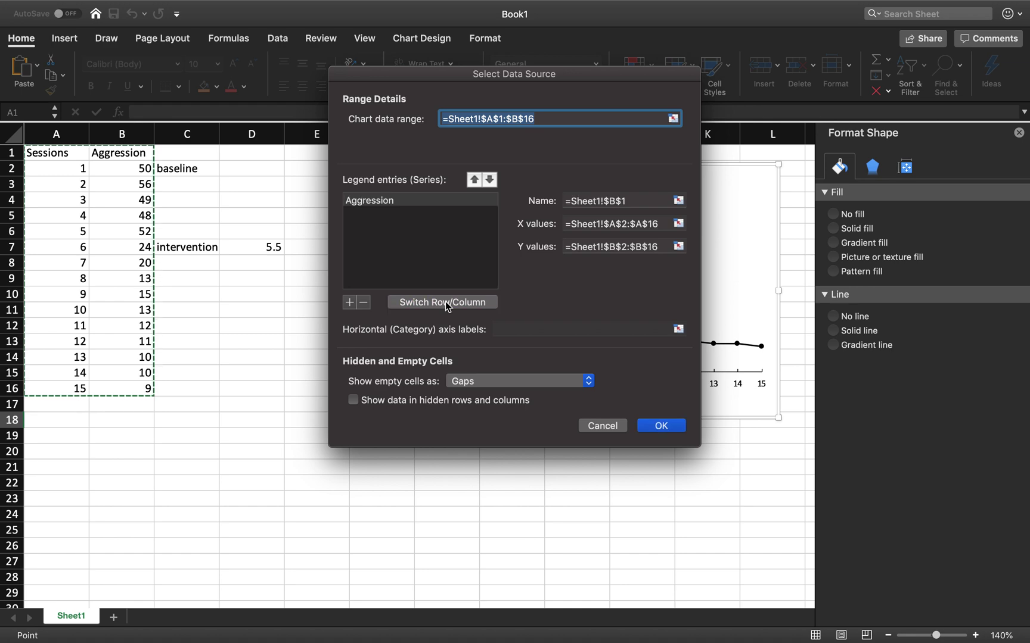
left_click(349, 303)
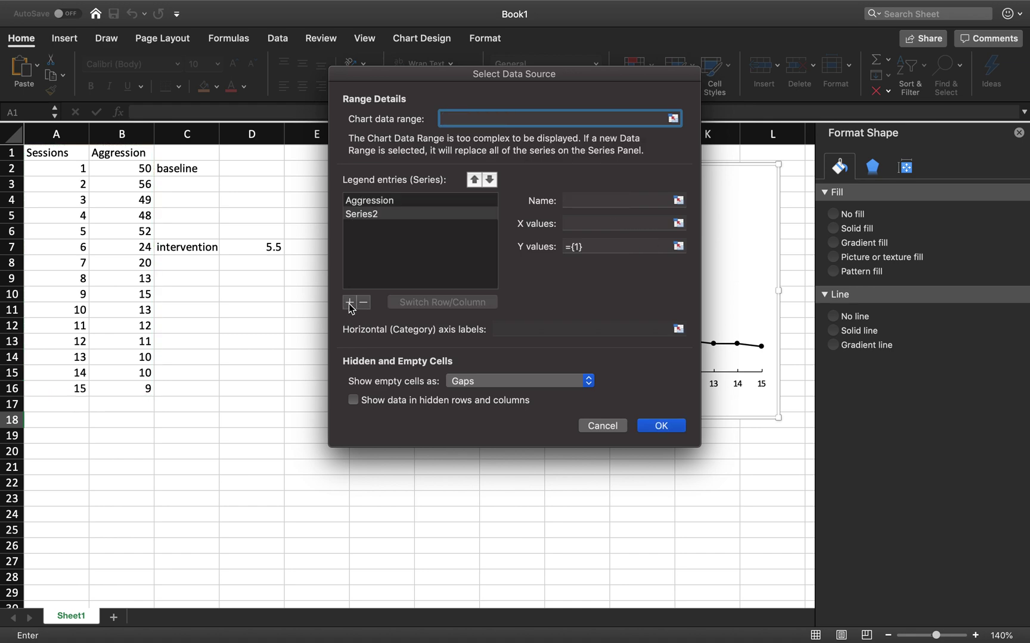
left_click(416, 215)
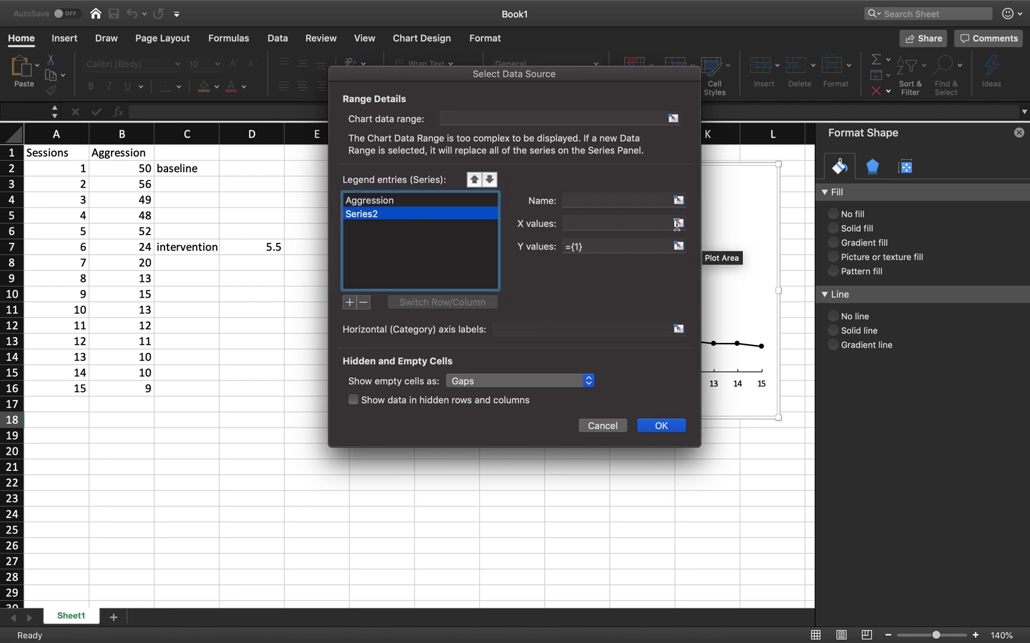
left_click_drag(563, 76, 653, 72)
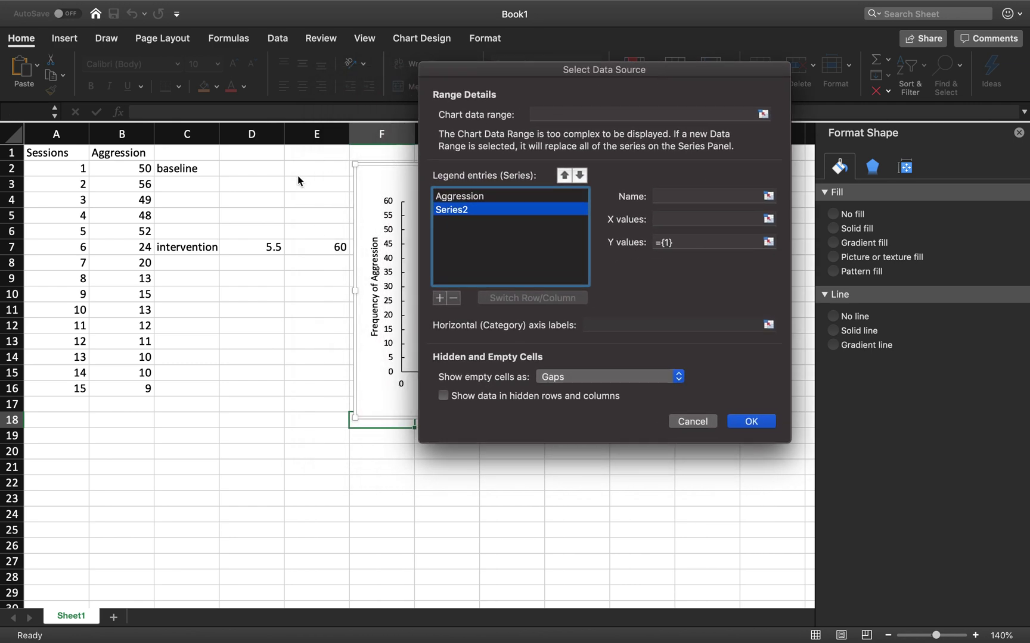
left_click(769, 220)
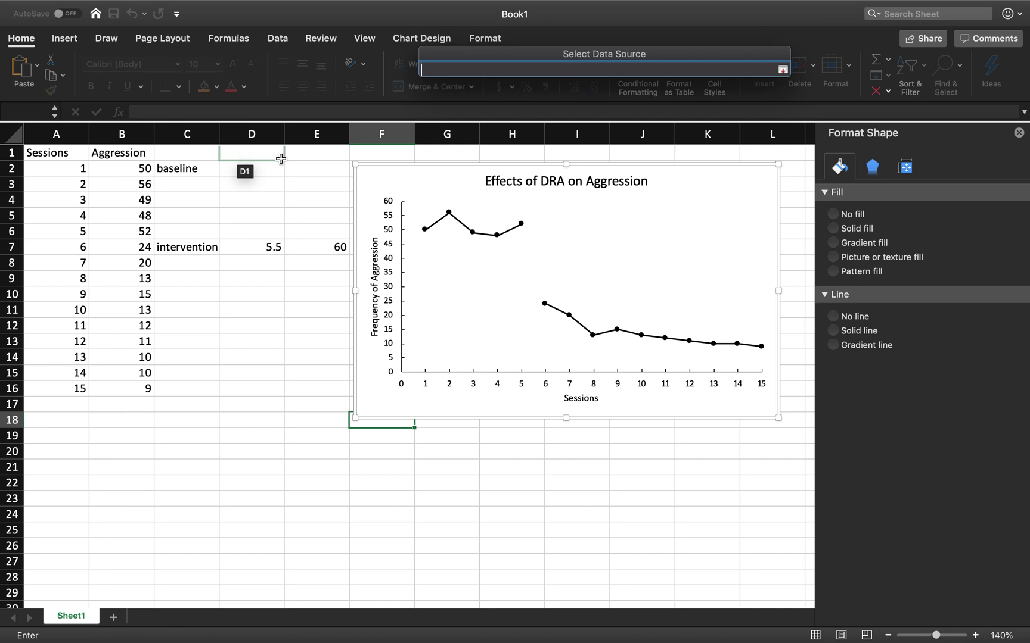
left_click(783, 70)
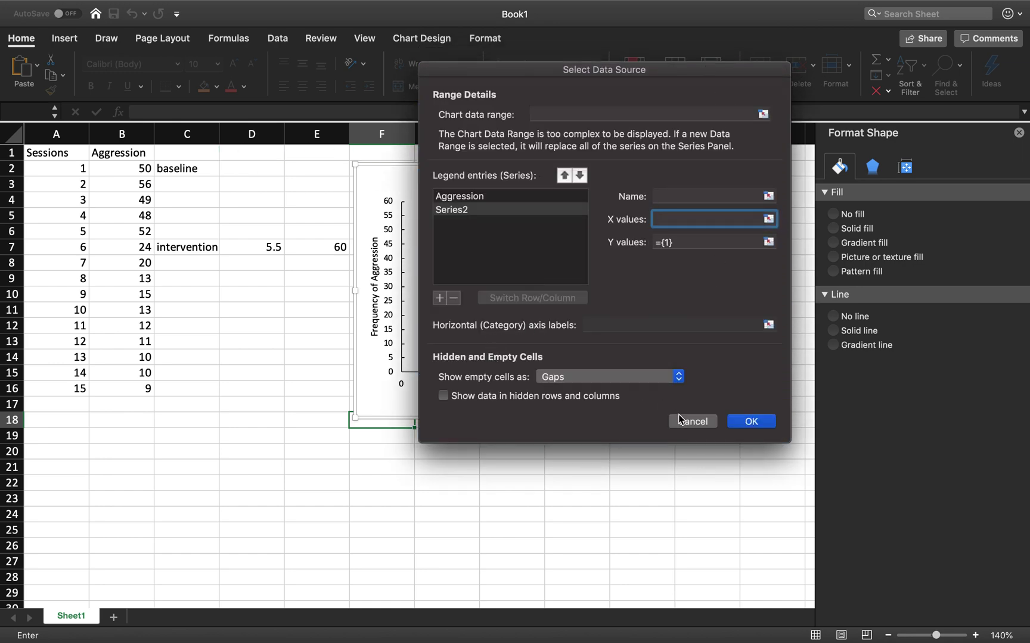
left_click(691, 421)
left_click(484, 425)
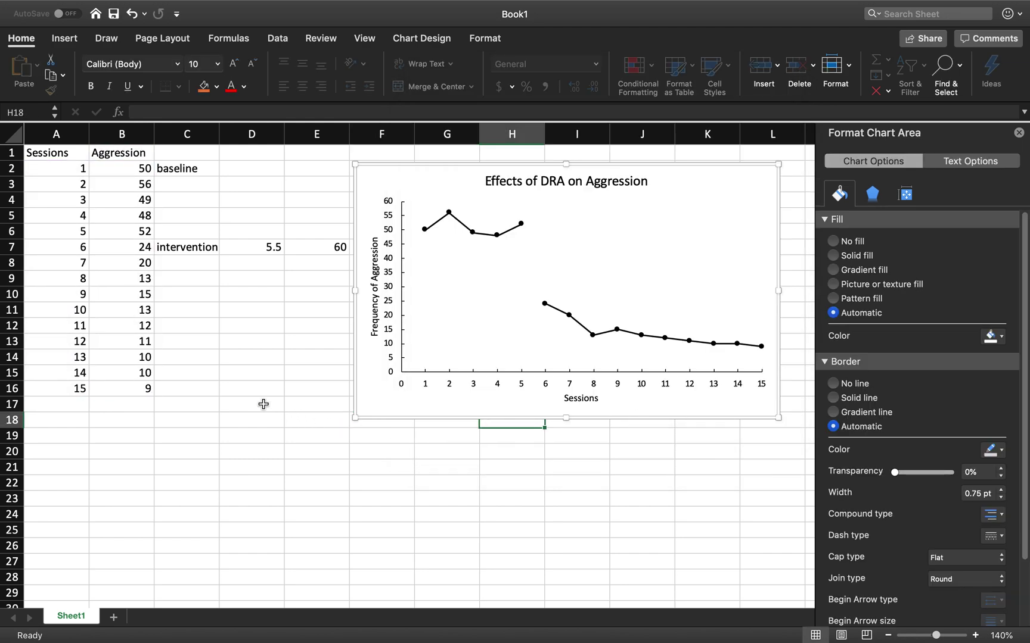
left_click(264, 404)
Open the chart's Select Data Source settings and add a new series
left_click(393, 409)
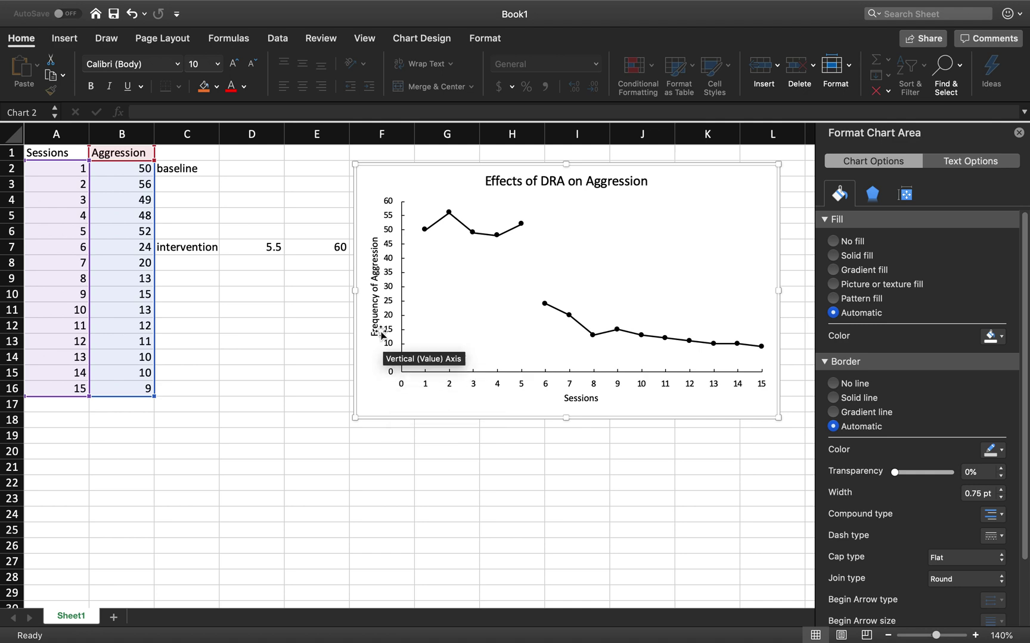
right_click(376, 387)
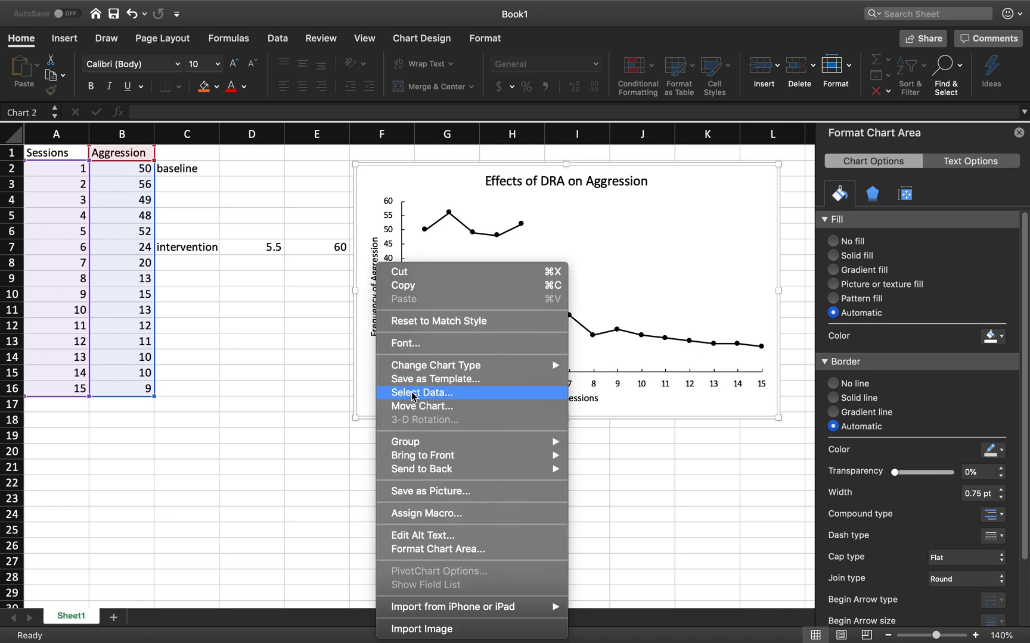
left_click(419, 395)
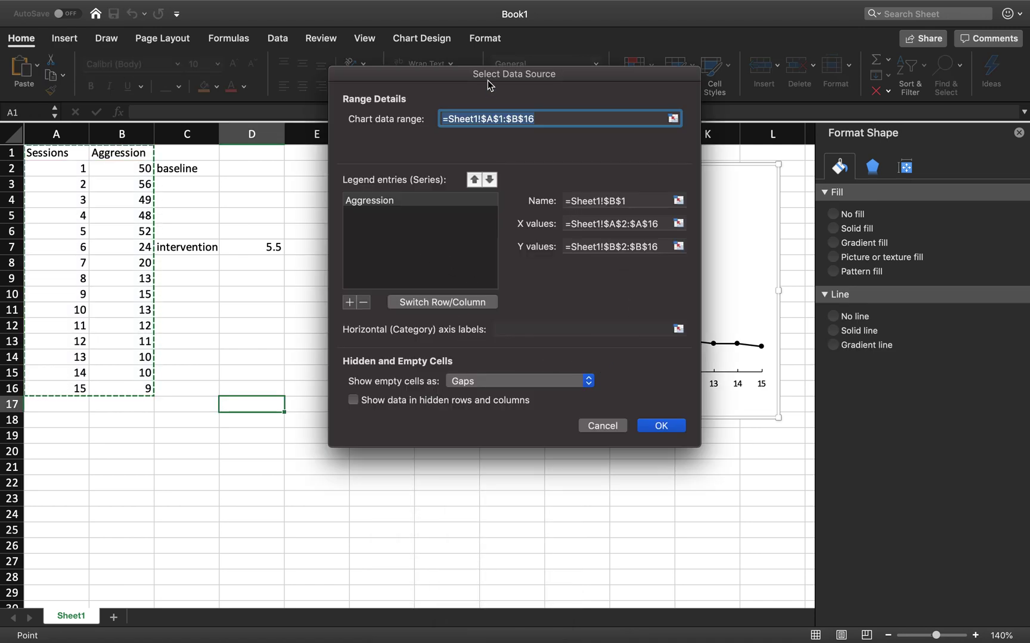
left_click_drag(487, 80, 553, 79)
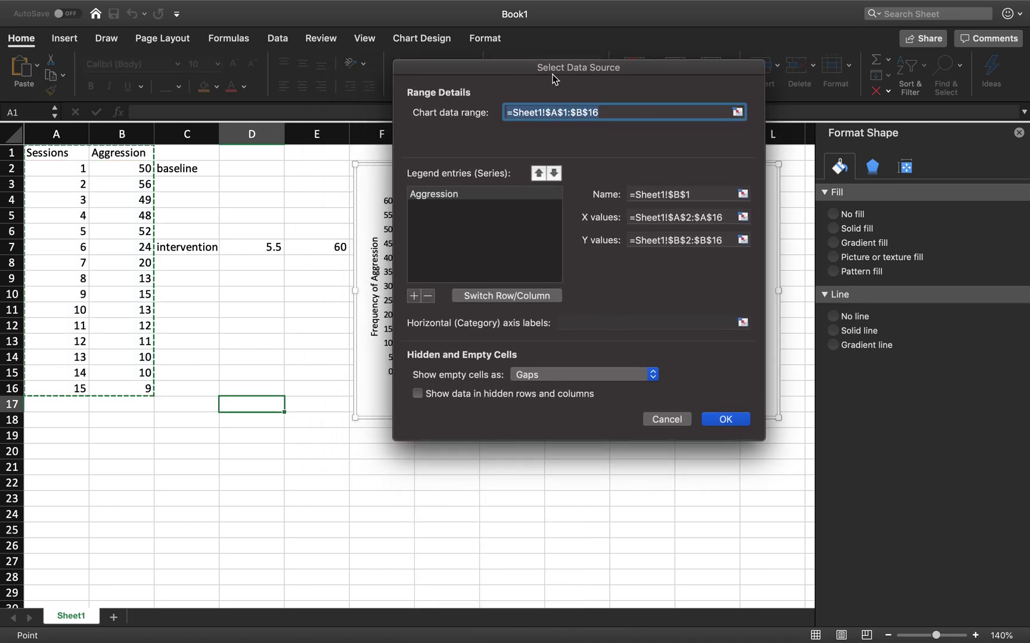
left_click(415, 299)
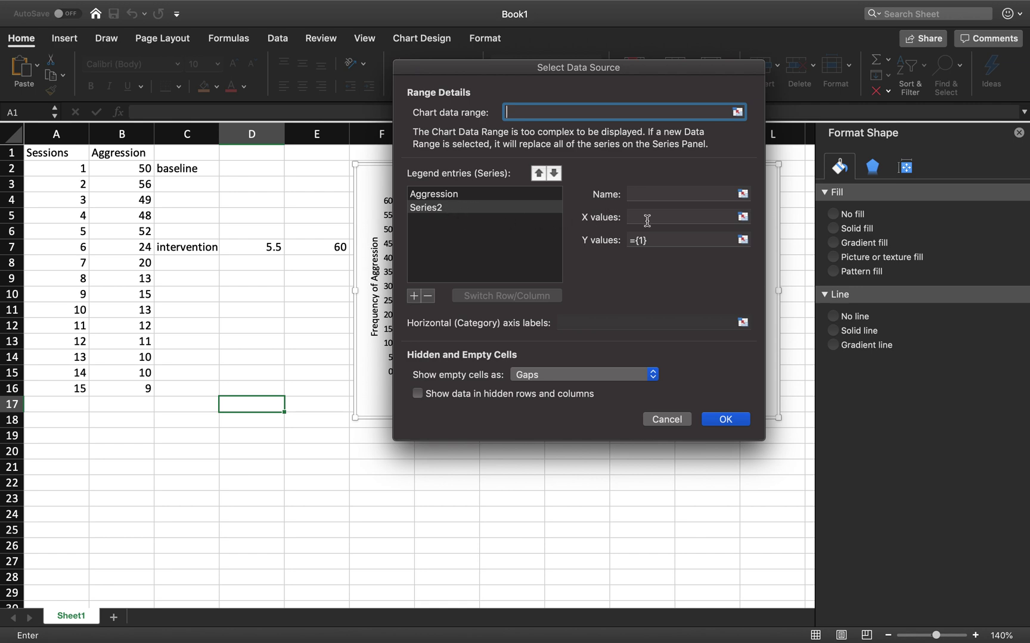
Set Series2 X values to D1:D16 and Y values to E1:E16
left_click(742, 217)
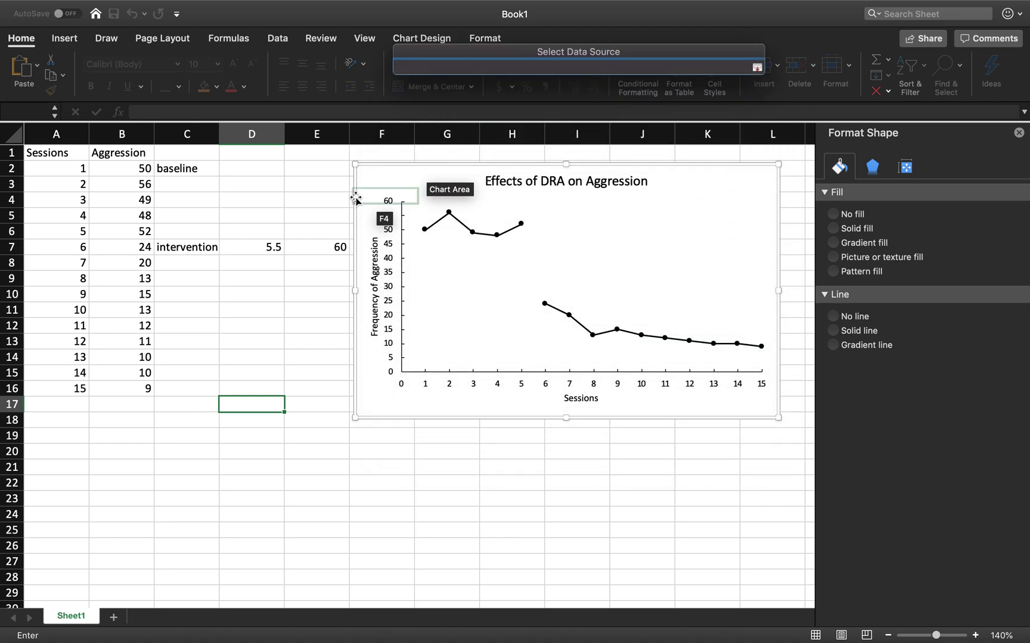
left_click_drag(253, 153, 266, 388)
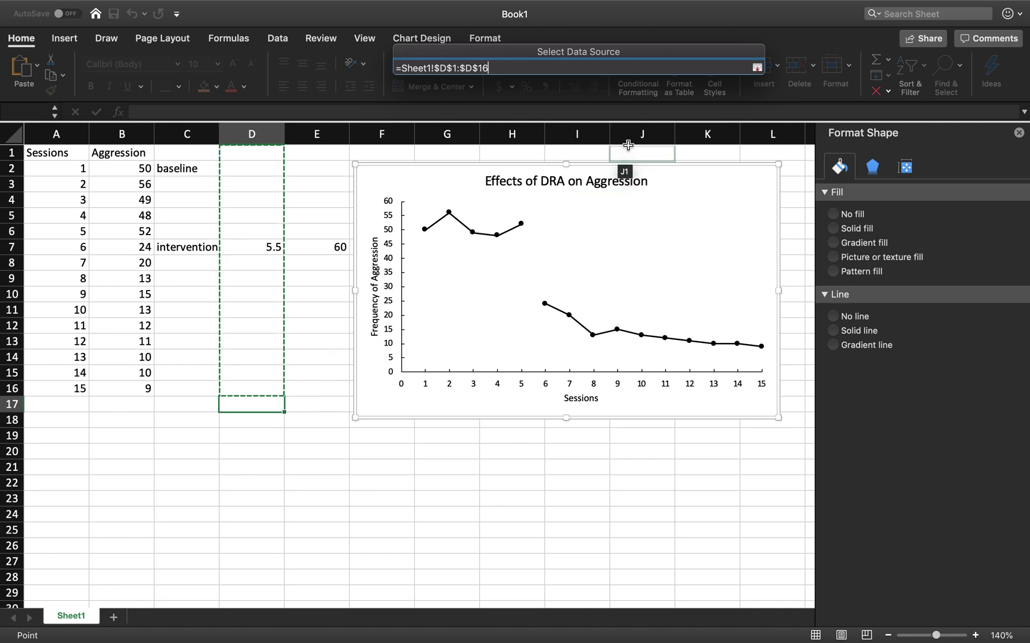
left_click(757, 68)
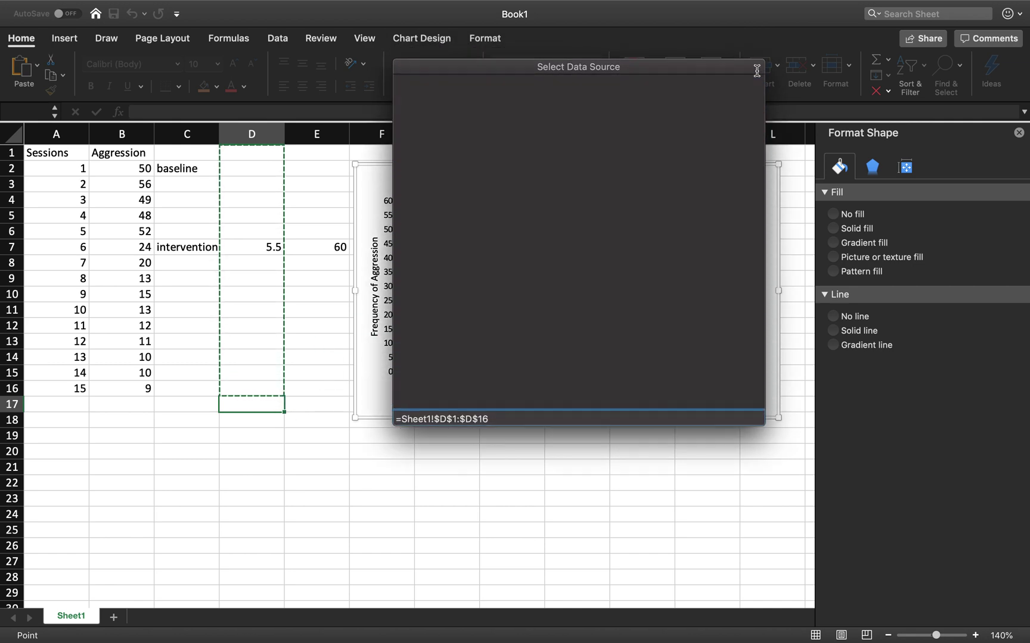
left_click(744, 240)
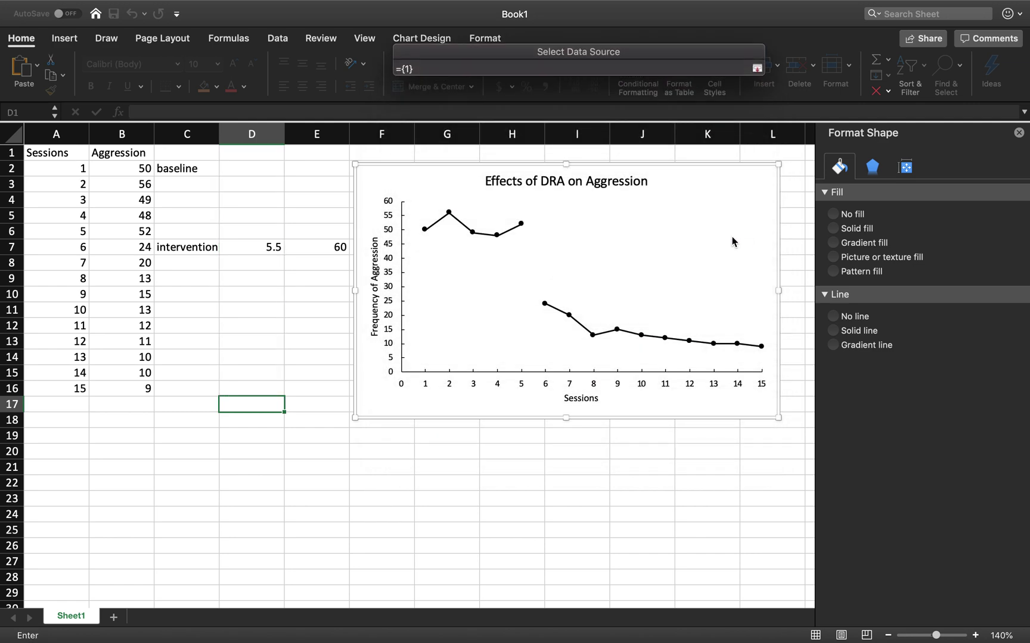
left_click_drag(321, 154, 324, 387)
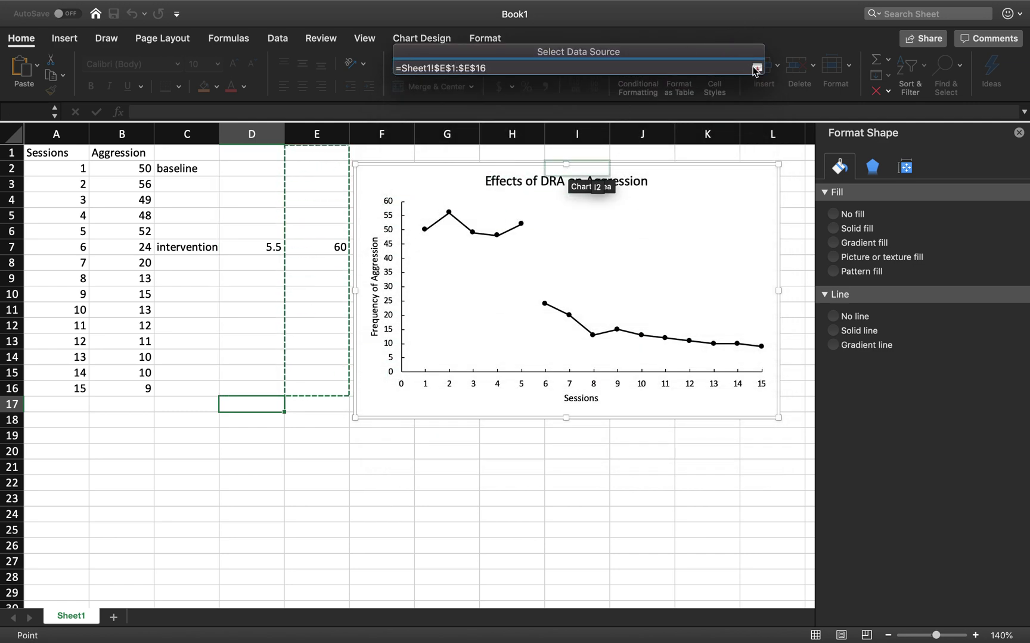
left_click(755, 69)
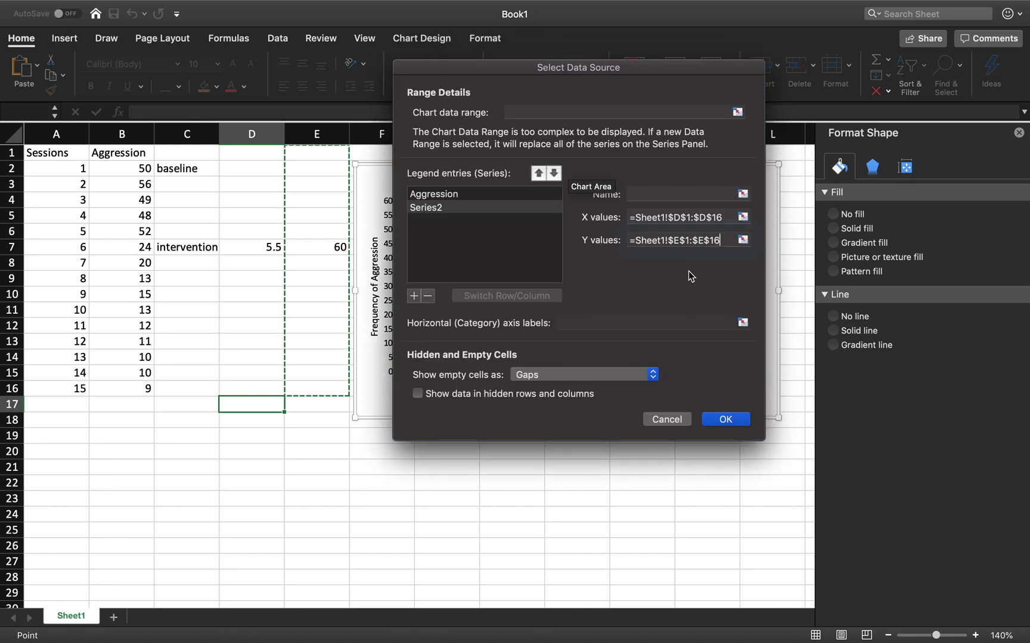
Confirm the data source so Series2 plots a point at 5.5, 60
left_click(726, 419)
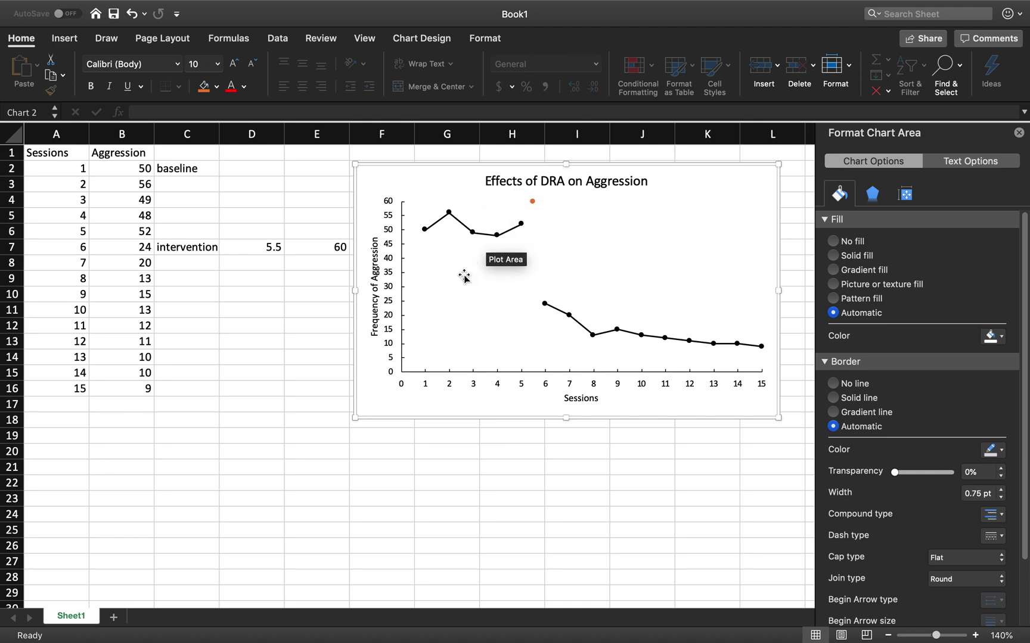
Add error bars to the orange Series2 point at session 5.5, value 60
left_click(328, 419)
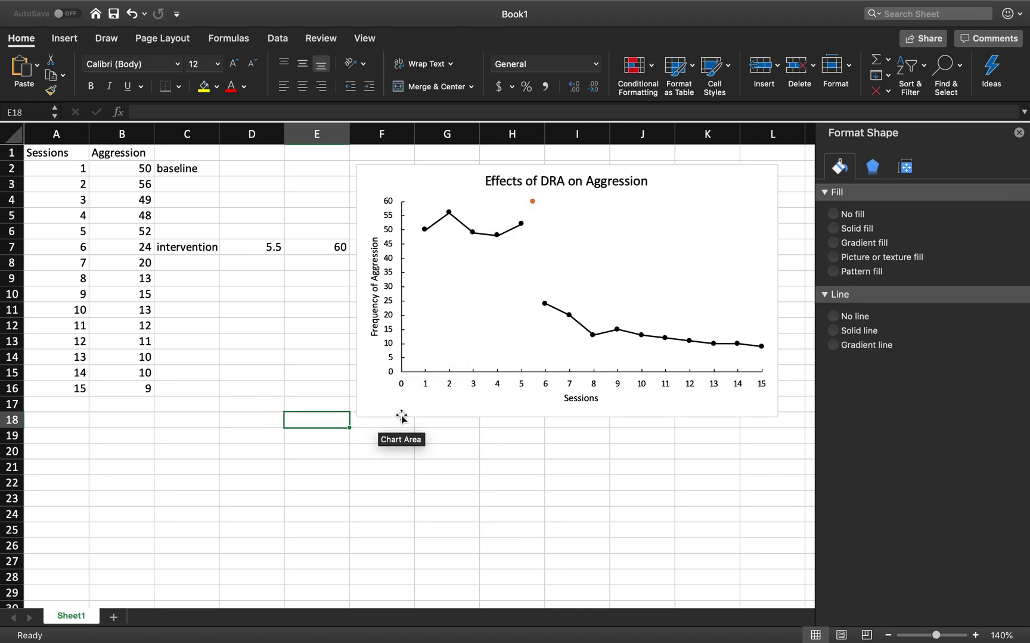
left_click(378, 409)
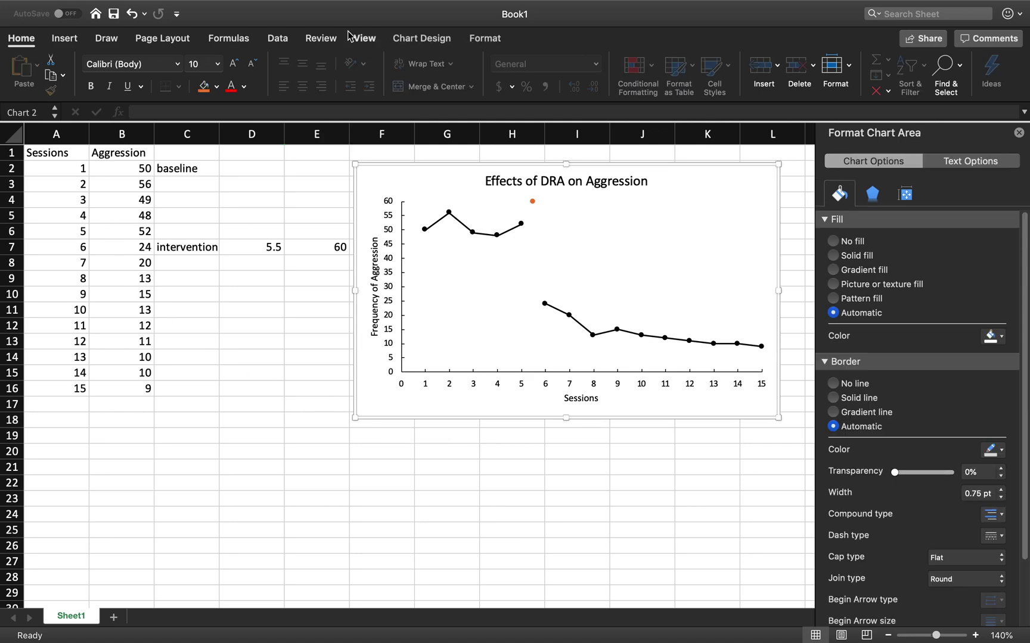
left_click(418, 38)
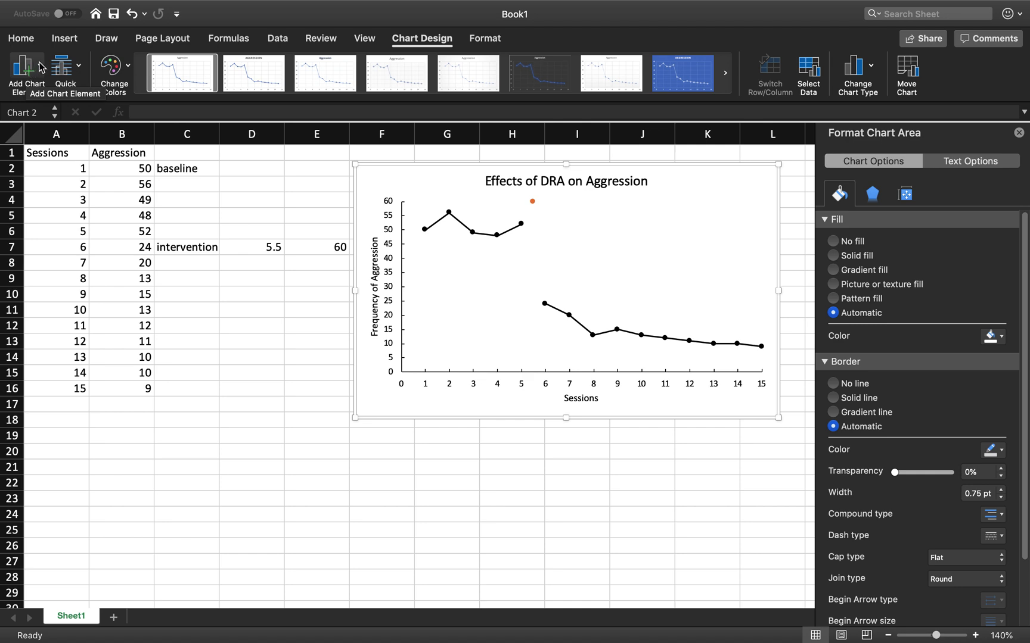
left_click(20, 75)
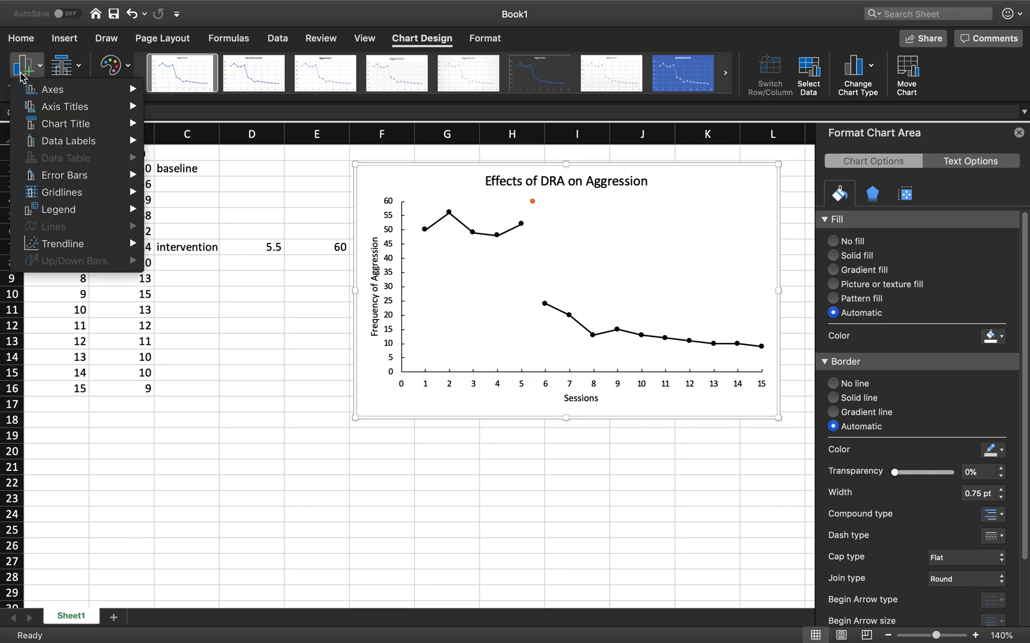
mouse_move(95, 176)
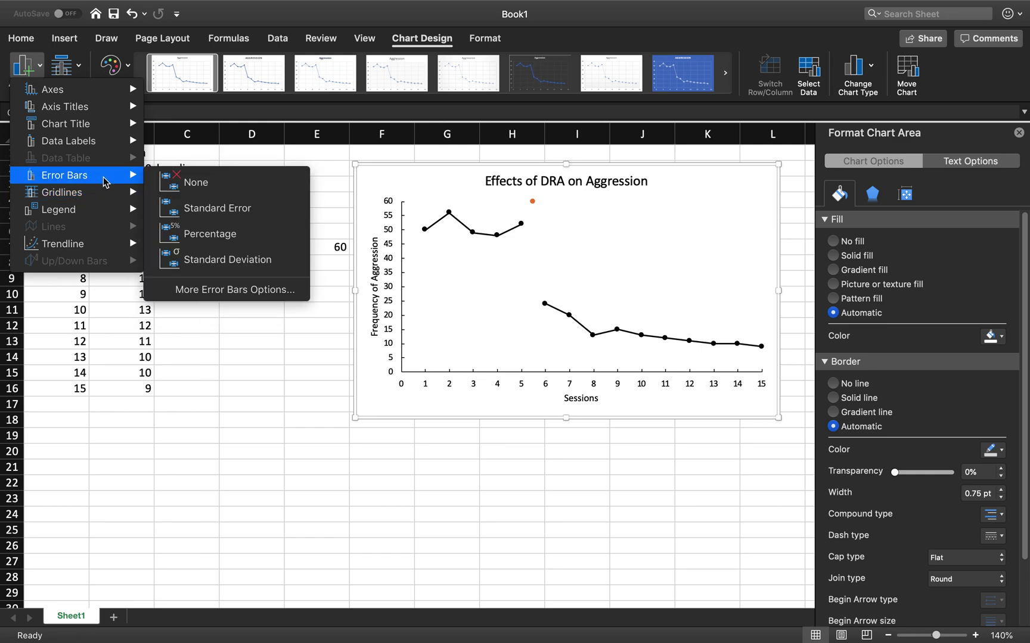
left_click(211, 292)
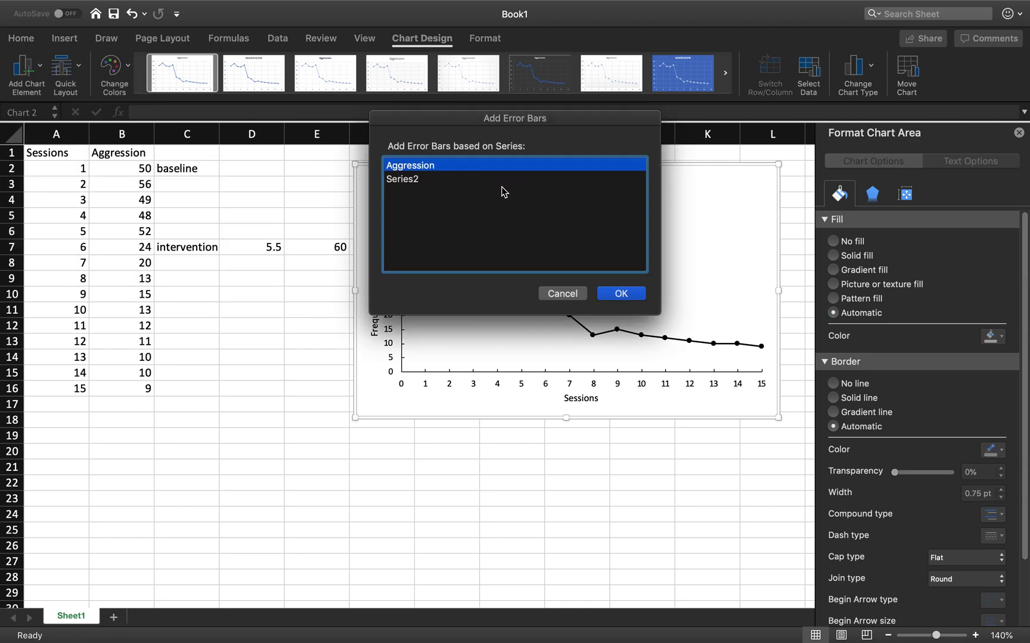
left_click(475, 181)
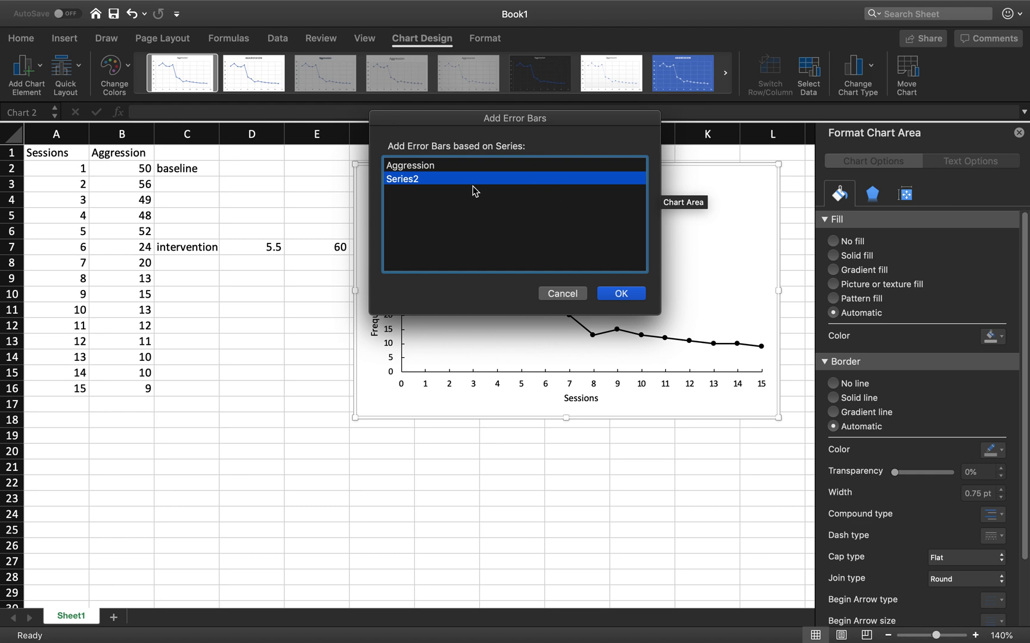
left_click(604, 295)
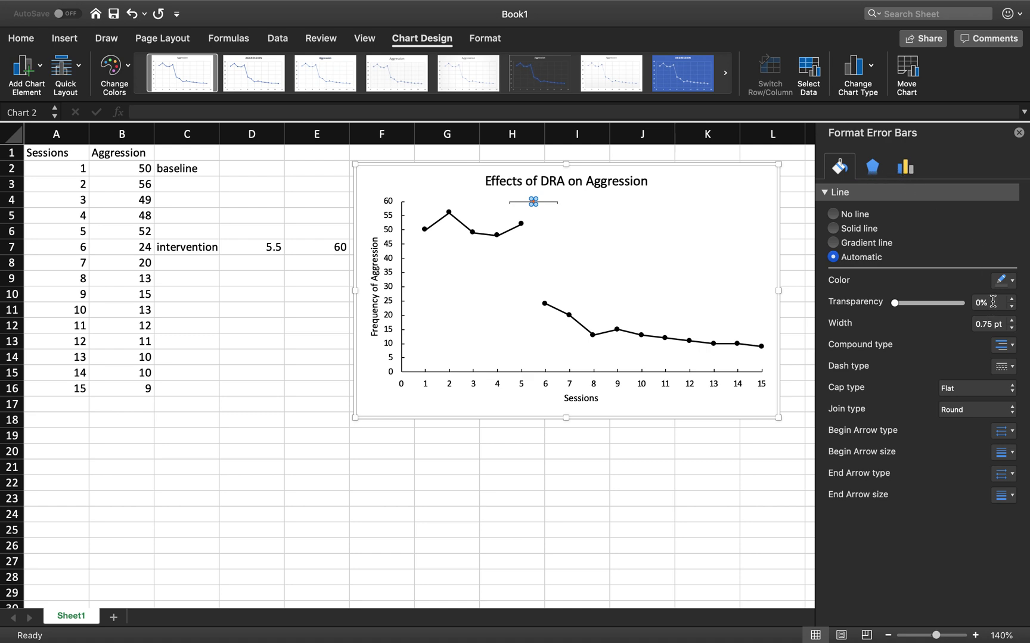
Make the vertical error bar capless with a fixed value of 60, and delete the horizontal bar
left_click(909, 173)
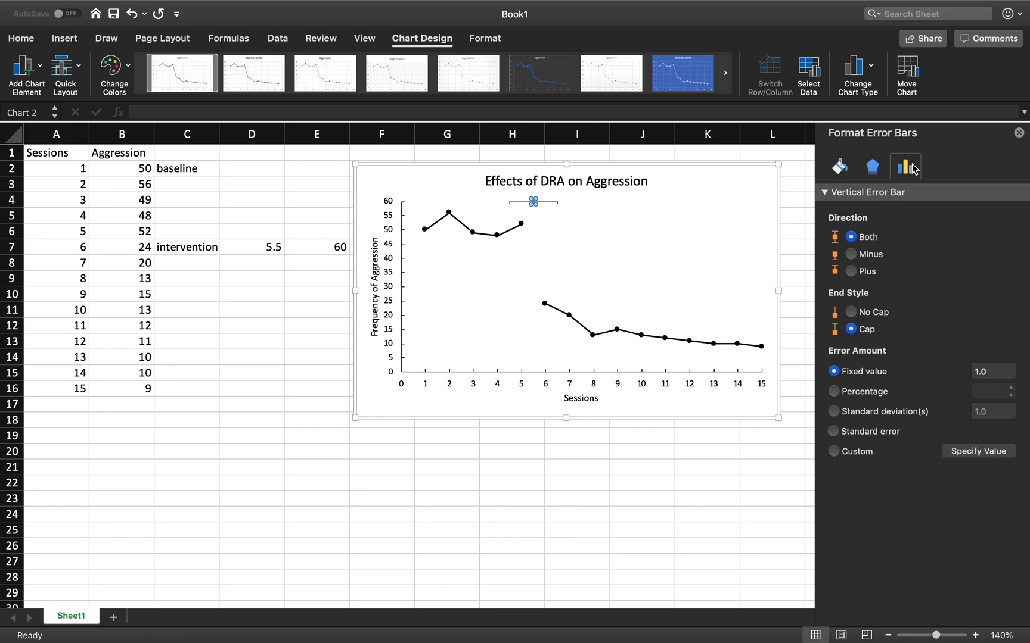
left_click(852, 313)
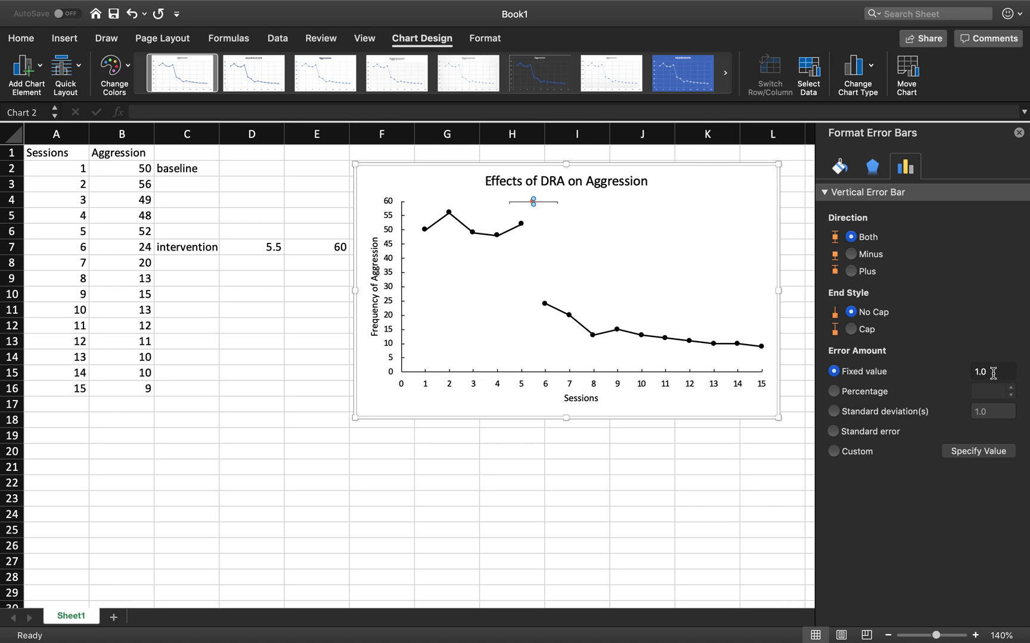
left_click_drag(993, 373, 972, 378)
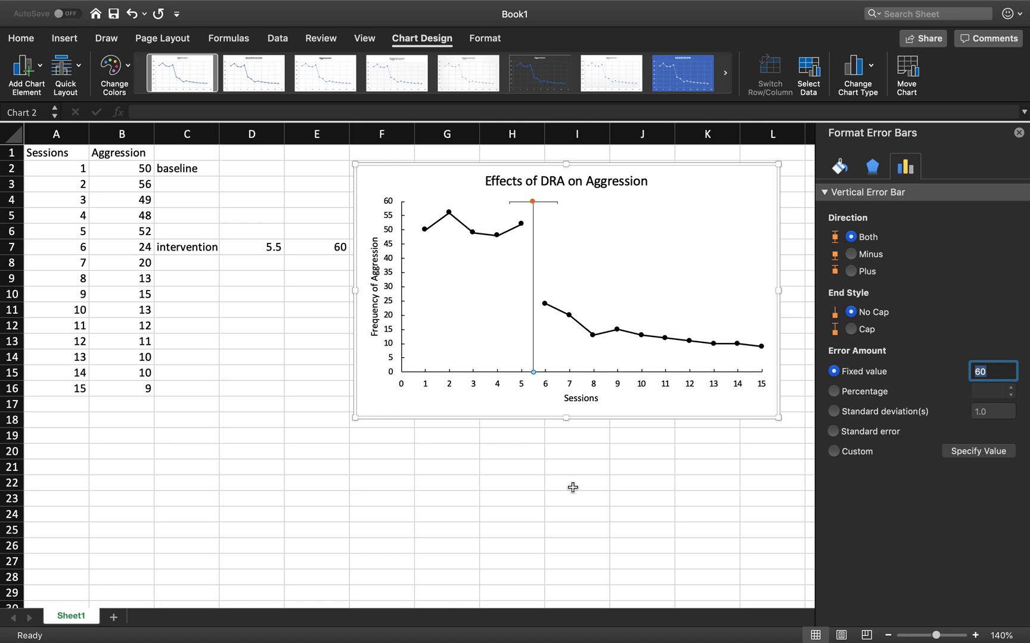
left_click(557, 202)
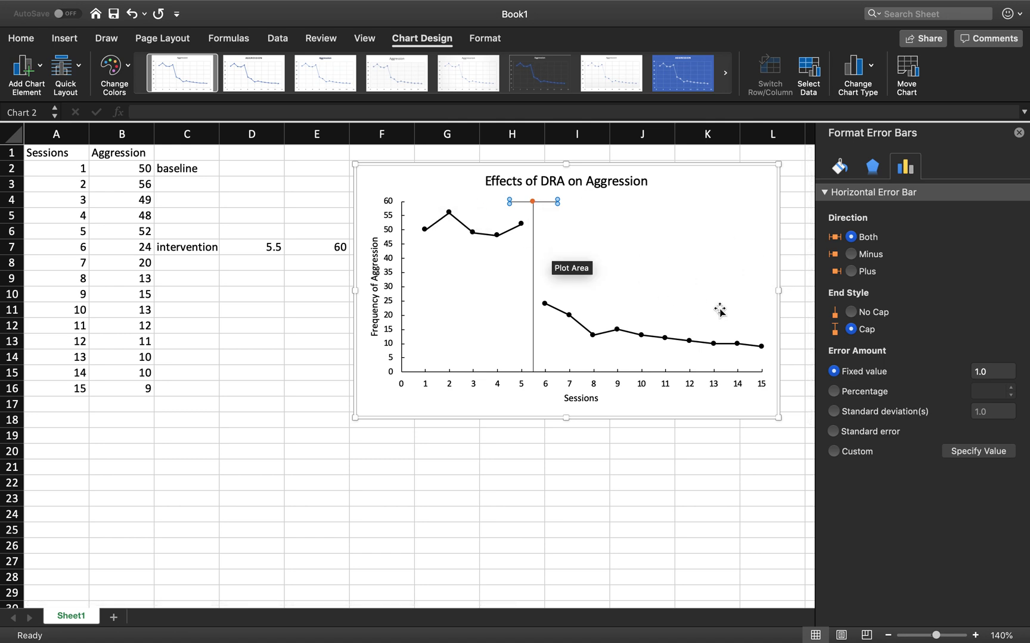
key("Delete")
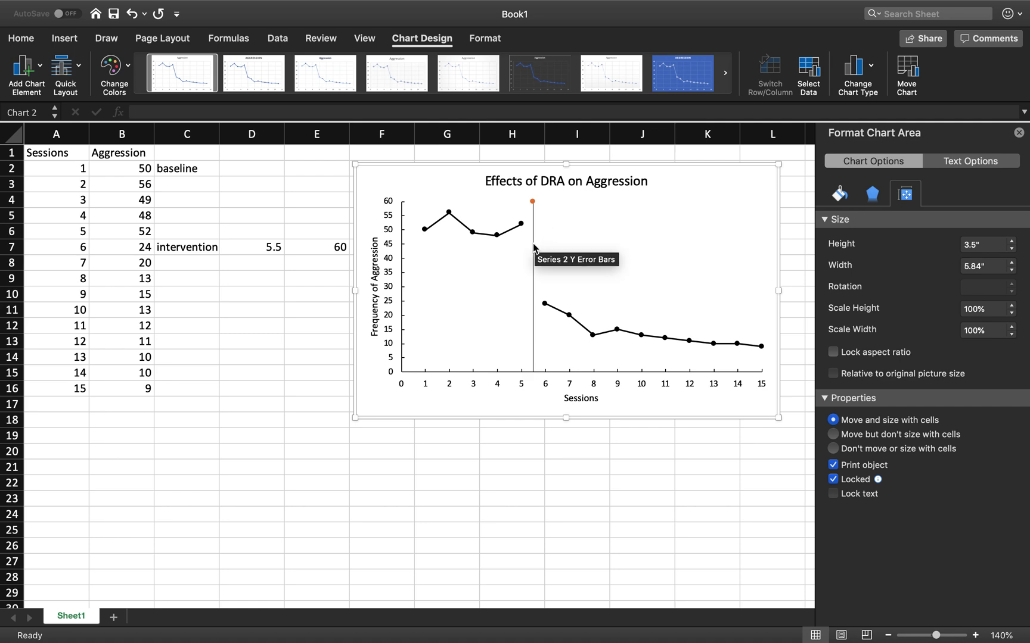
Hide the Series2 marker by setting its fill to No fill and its border to No line
left_click(533, 245)
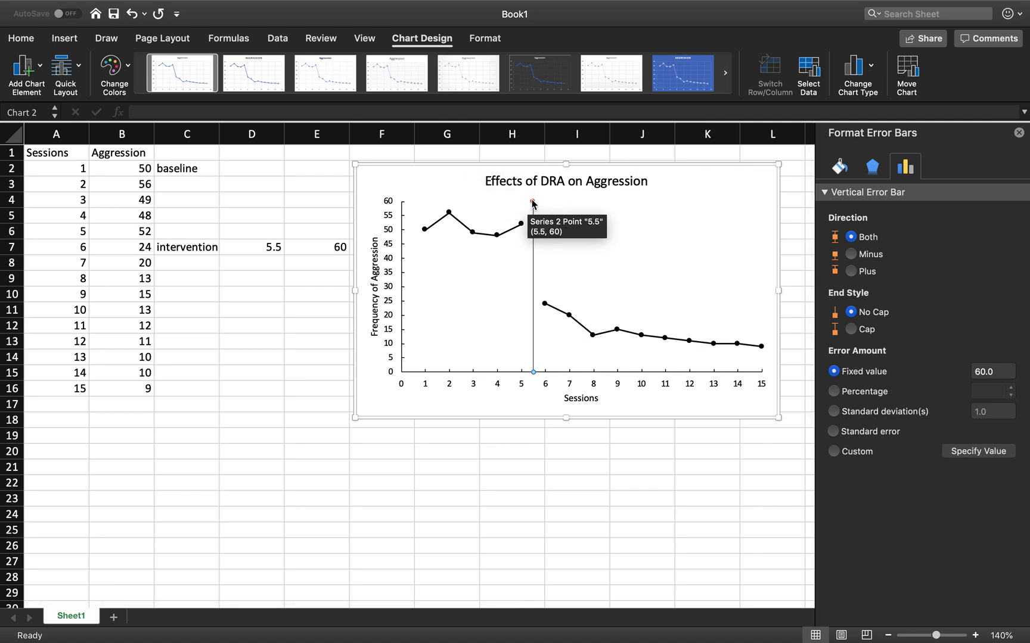
left_click(840, 167)
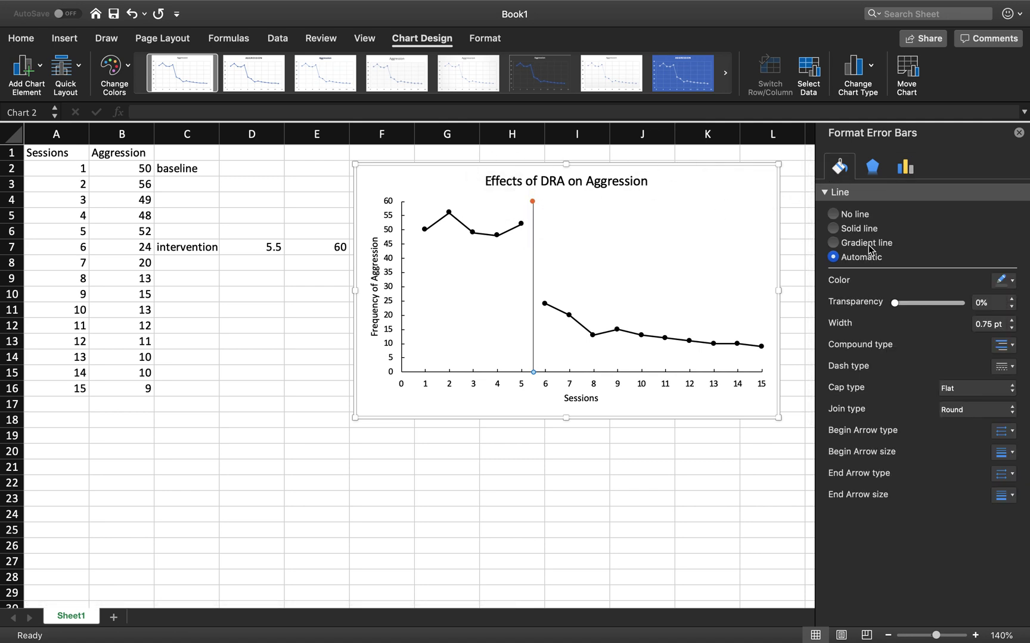
left_click(534, 203)
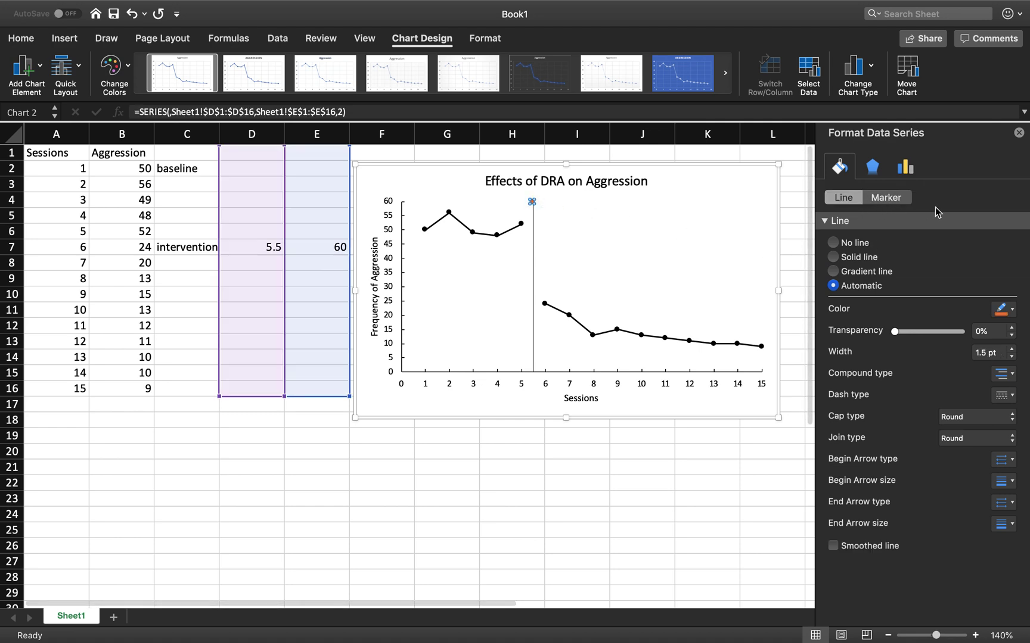
left_click(887, 198)
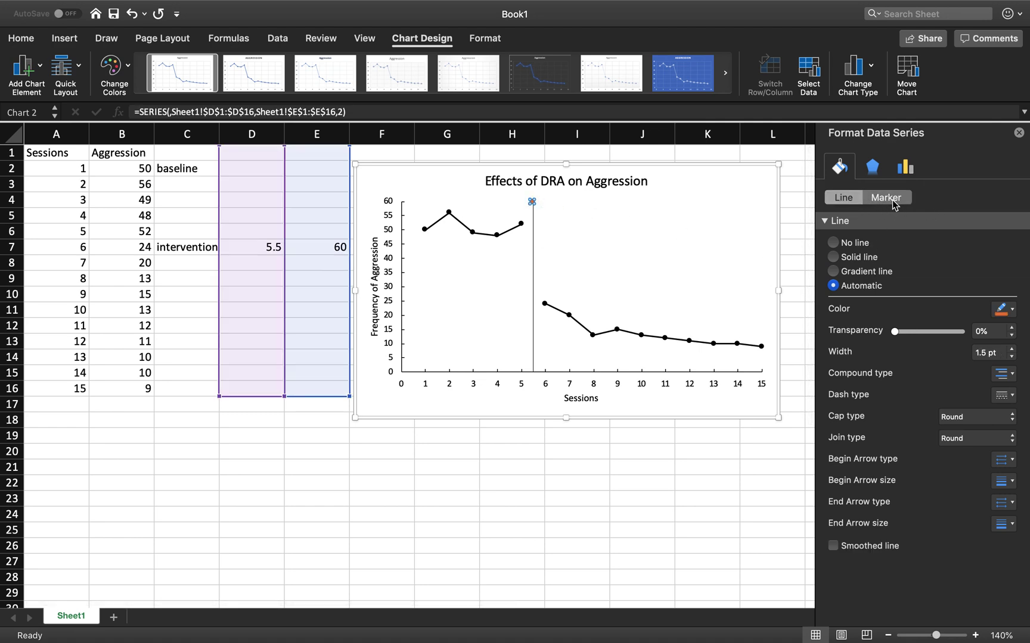
left_click(834, 262)
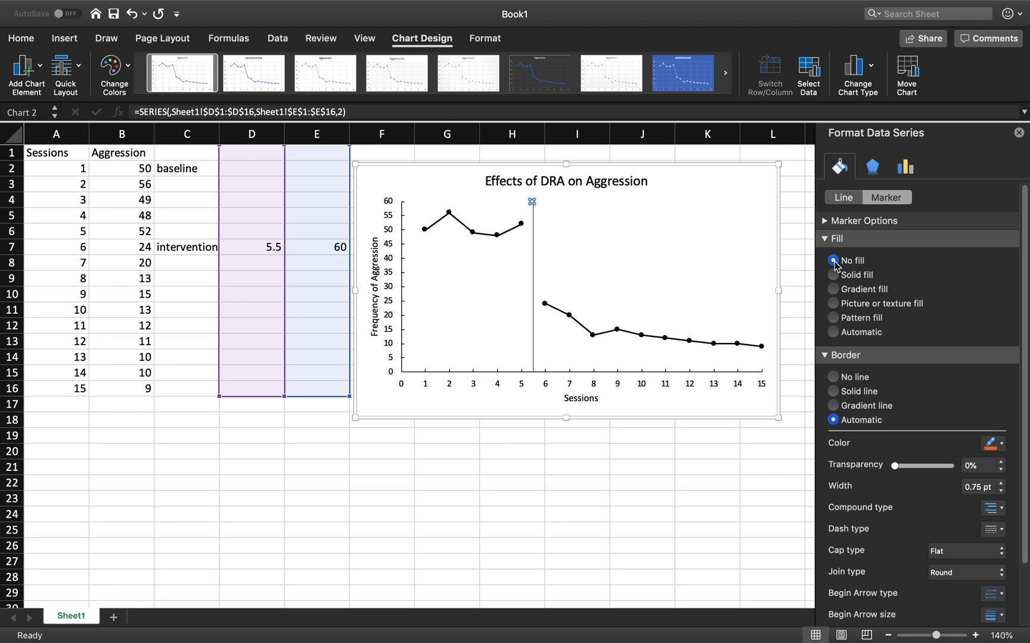
left_click(834, 378)
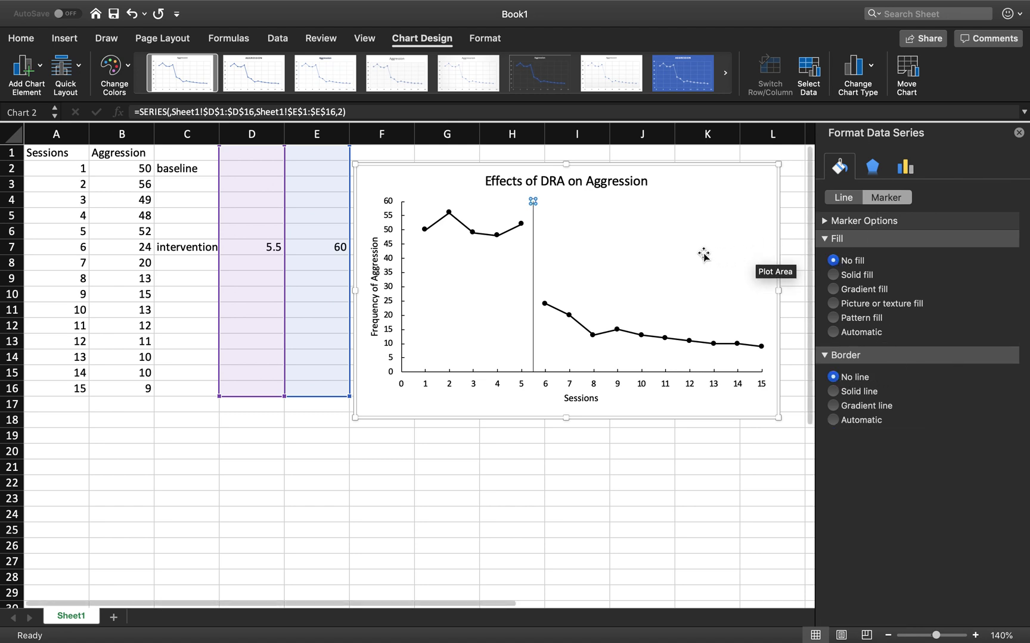
left_click(606, 433)
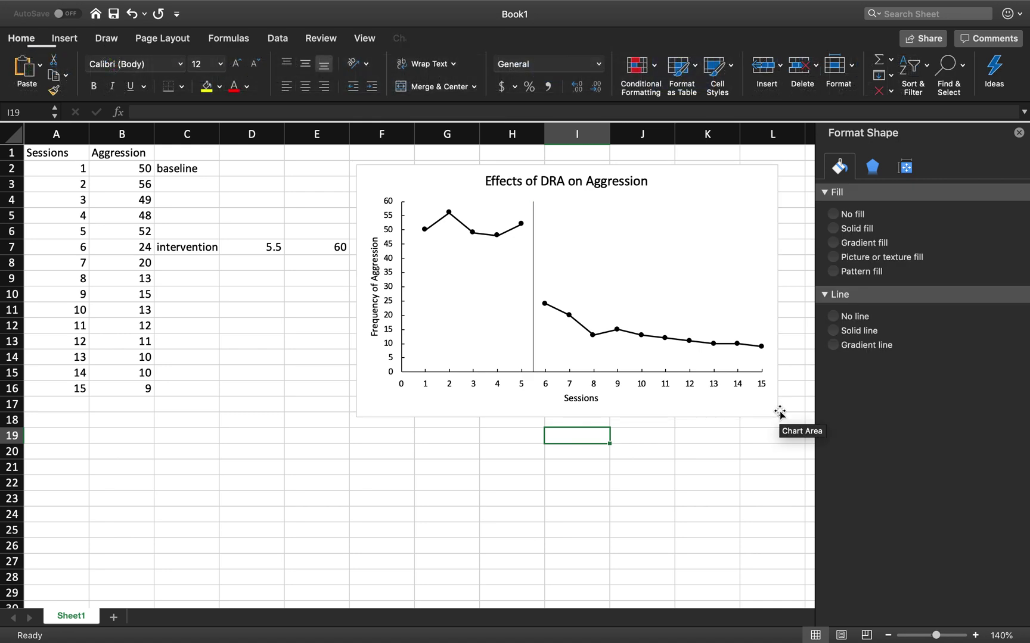
Make the session 5.5 error bar a black long-dash line
left_click(534, 361)
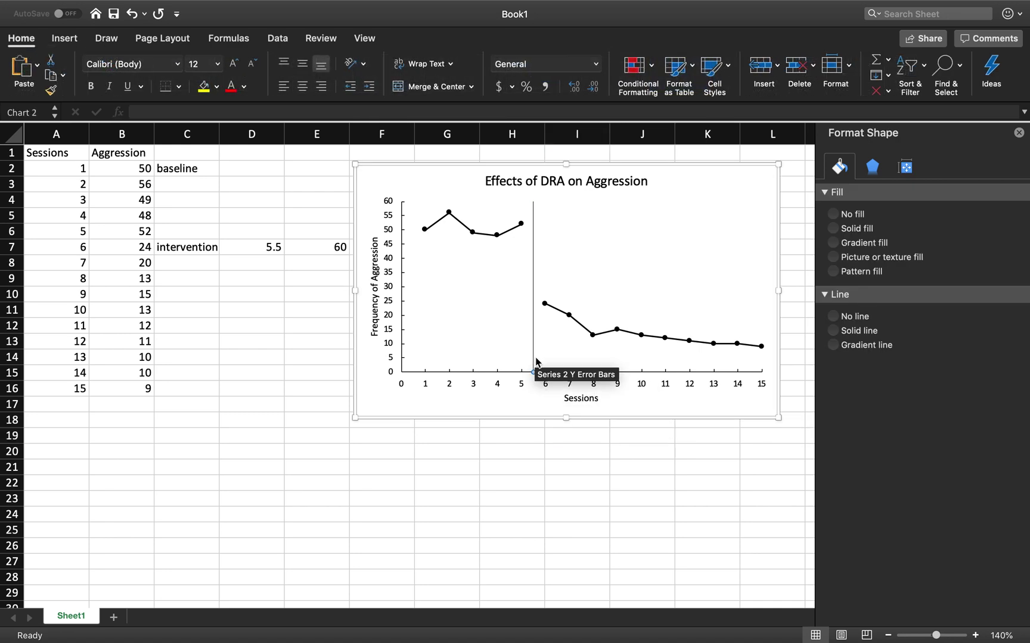
left_click(839, 170)
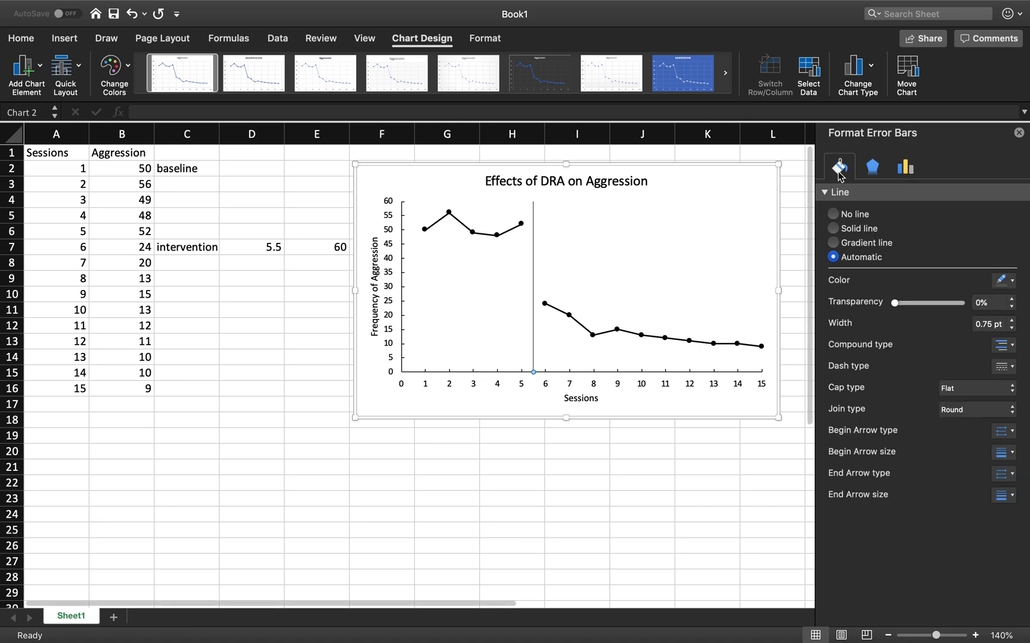
left_click(1003, 280)
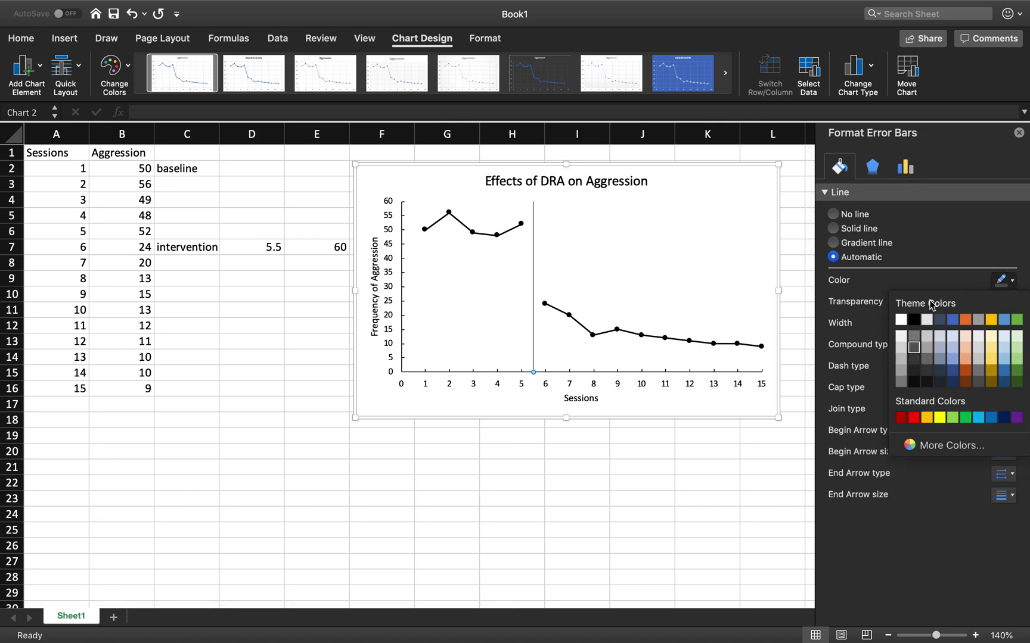
left_click(920, 325)
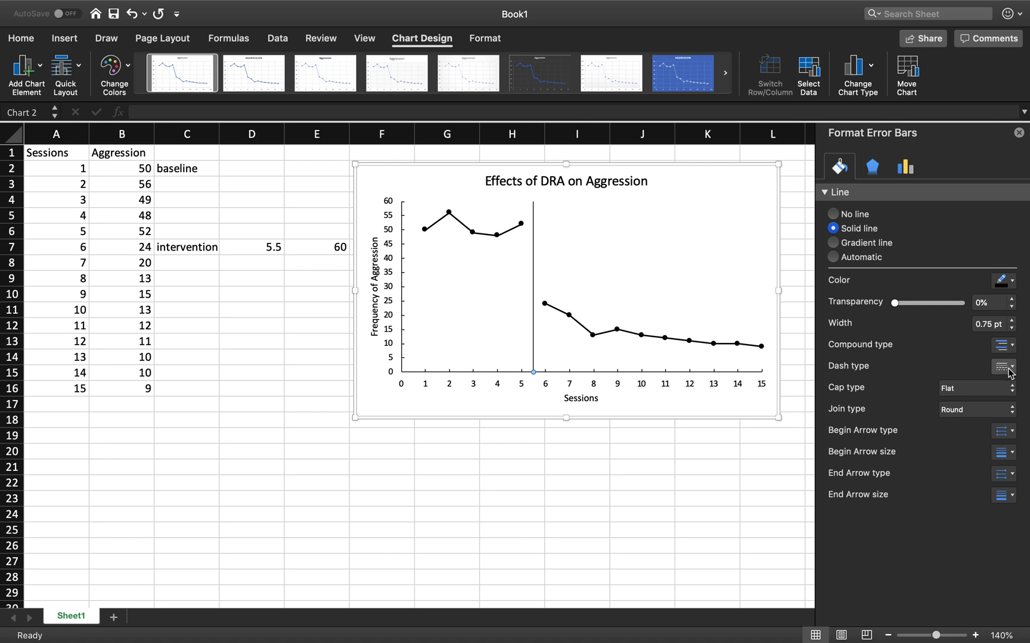
left_click(1009, 370)
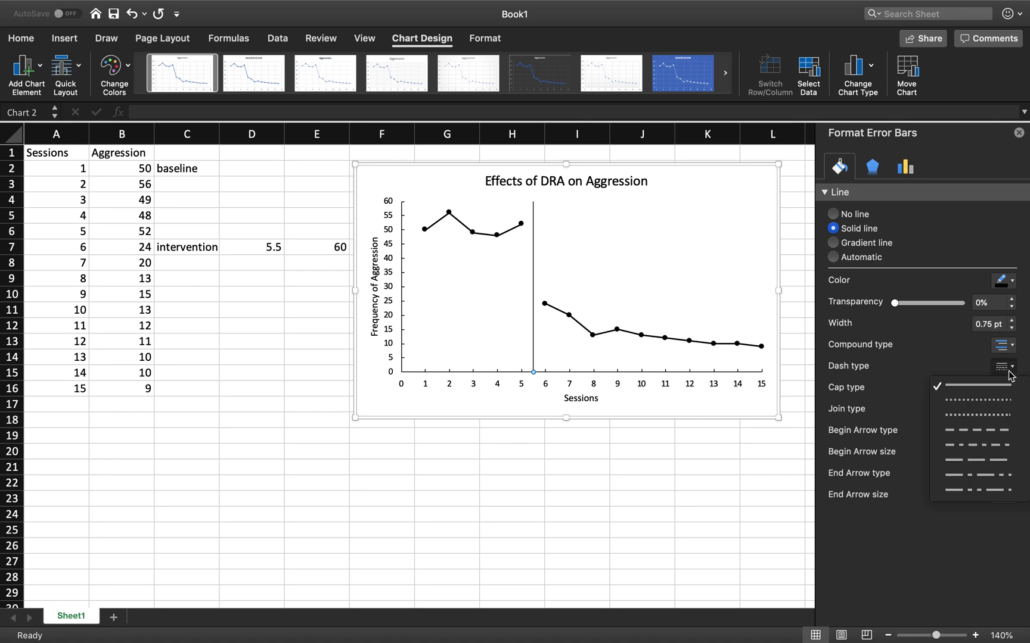
left_click(977, 461)
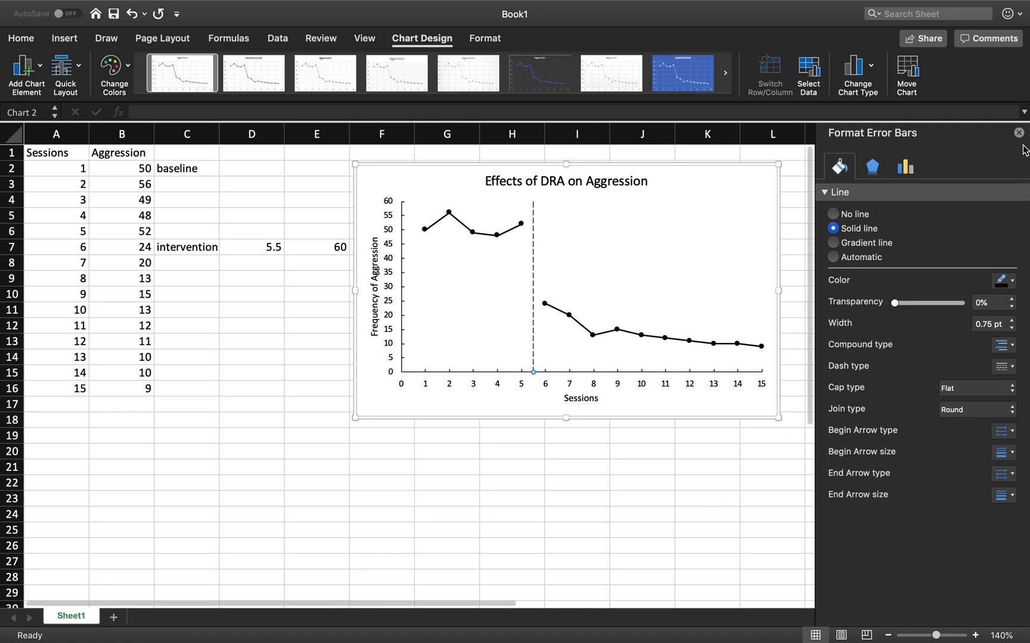
left_click(494, 452)
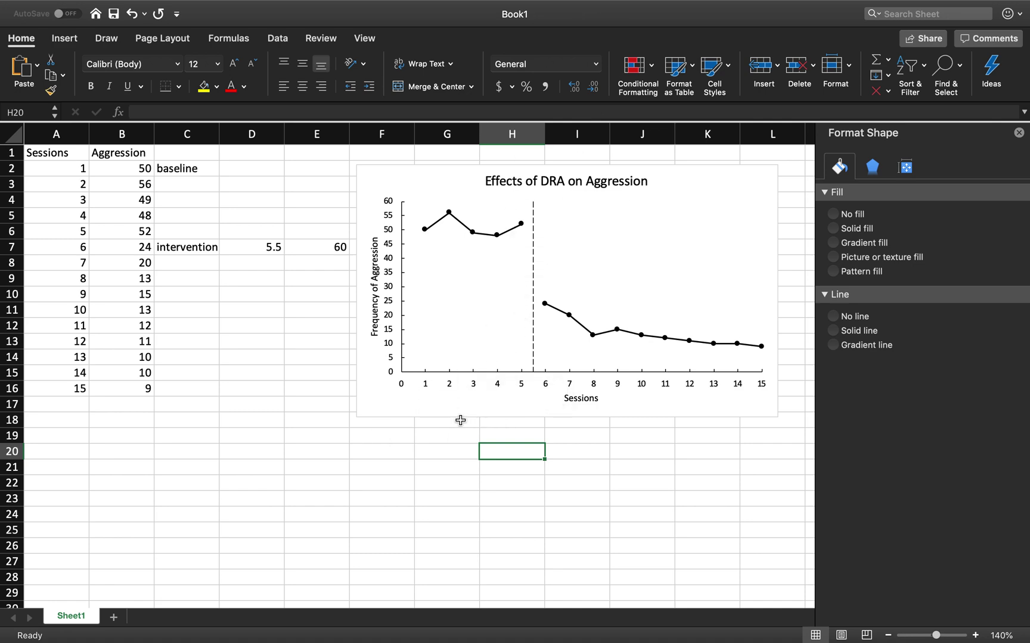
Add a 10 pt 'Baseline' text box above the baseline data points
left_click(380, 412)
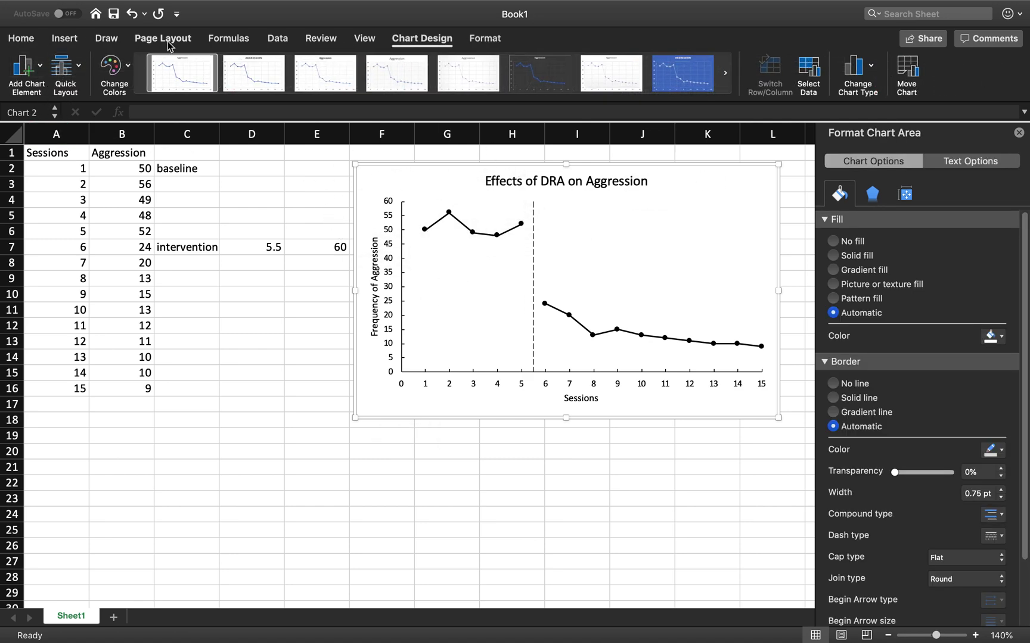
left_click(65, 42)
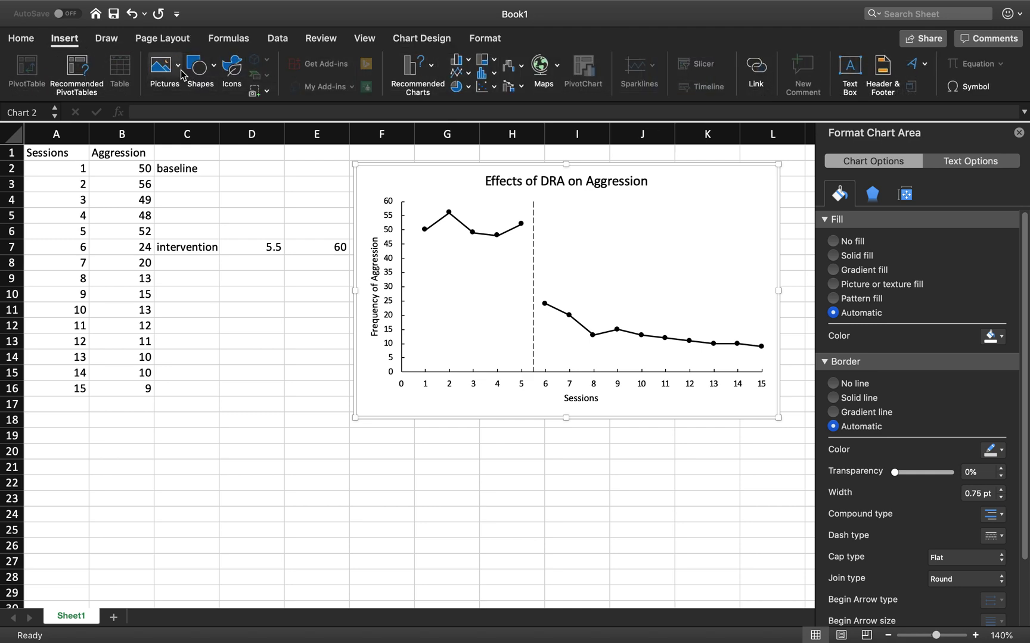
left_click(205, 76)
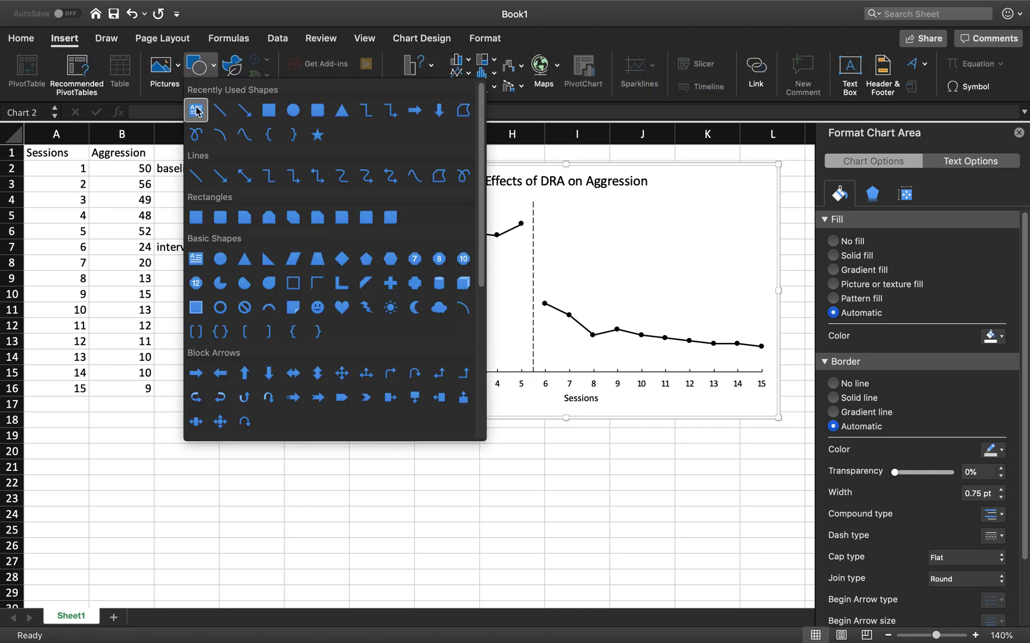
left_click(197, 108)
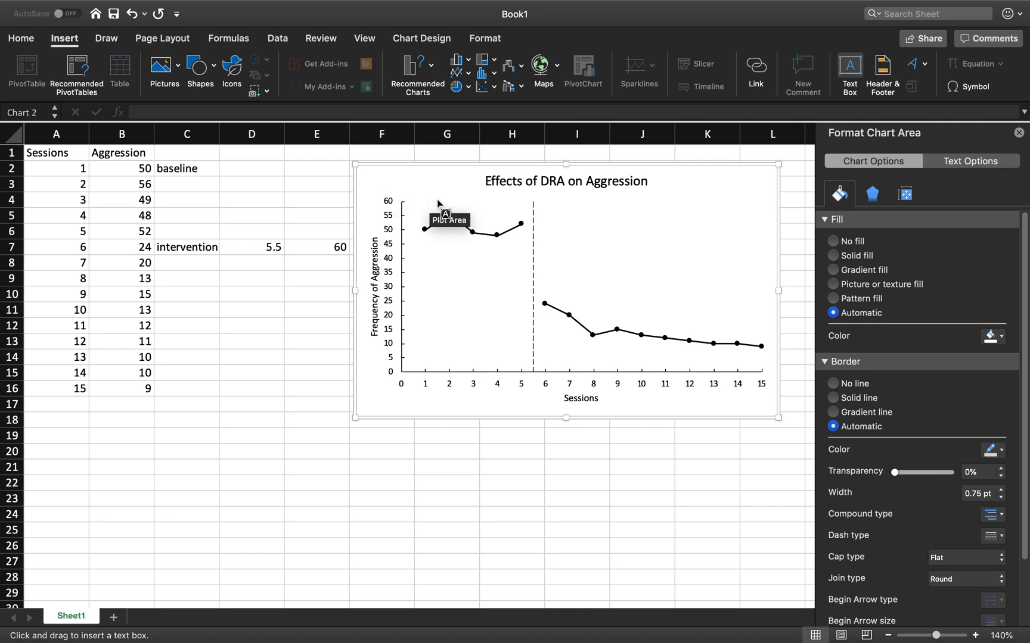
left_click_drag(430, 191, 492, 207)
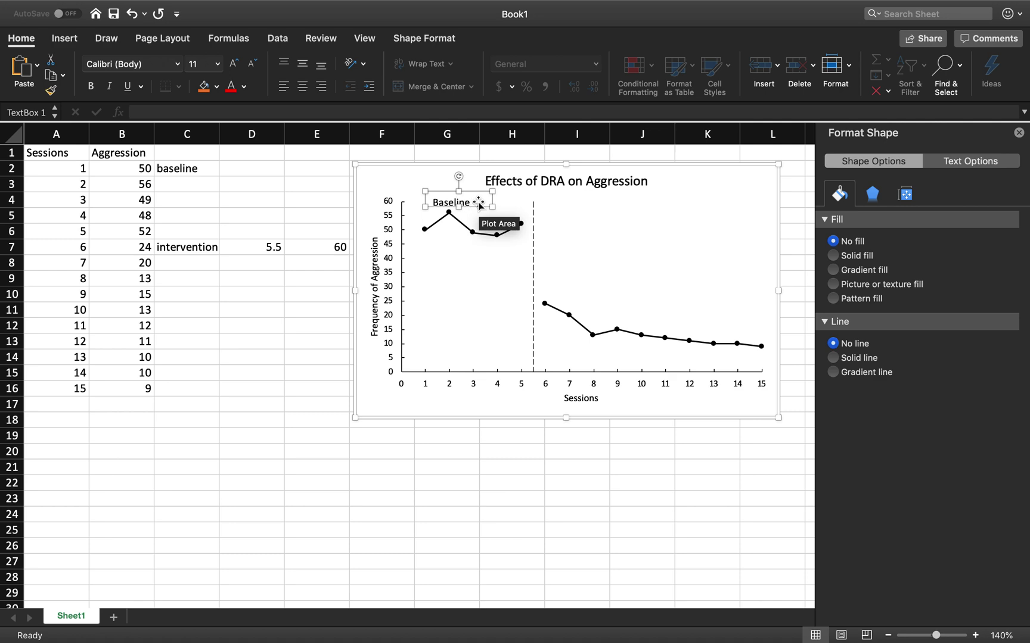
double_click(467, 202)
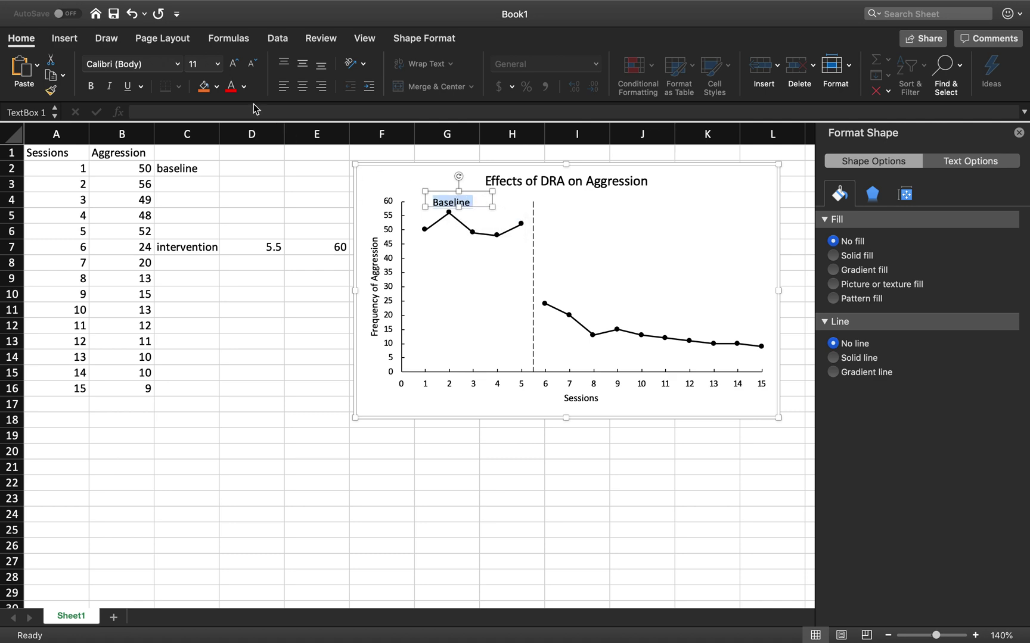
left_click(217, 64)
left_click(208, 108)
Narrow the Baseline label to fit its text and move it over the baseline points
left_click_drag(491, 208, 475, 210)
left_click(445, 443)
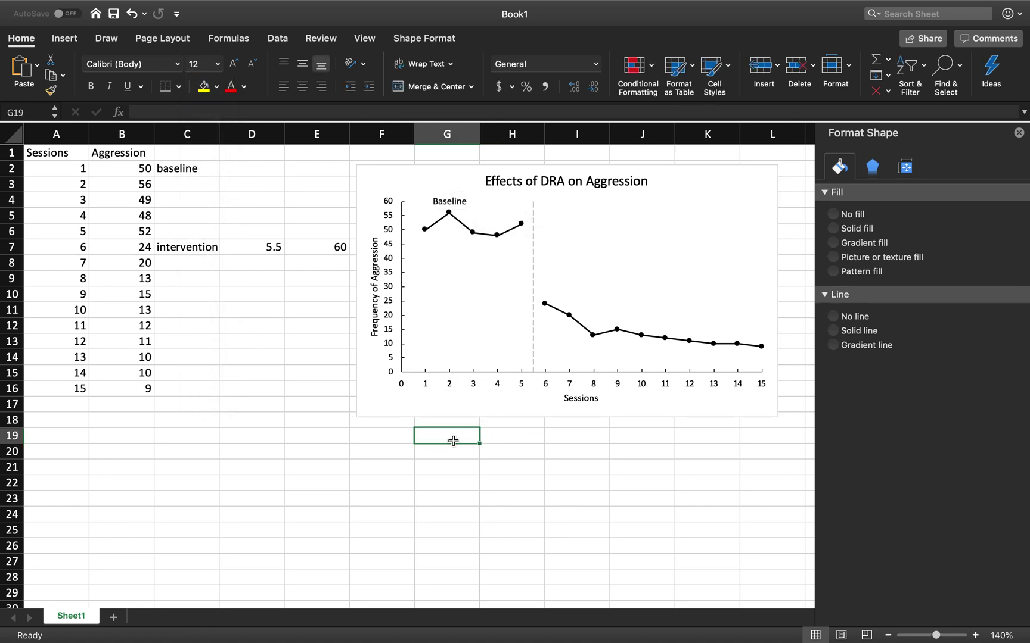
left_click(450, 202)
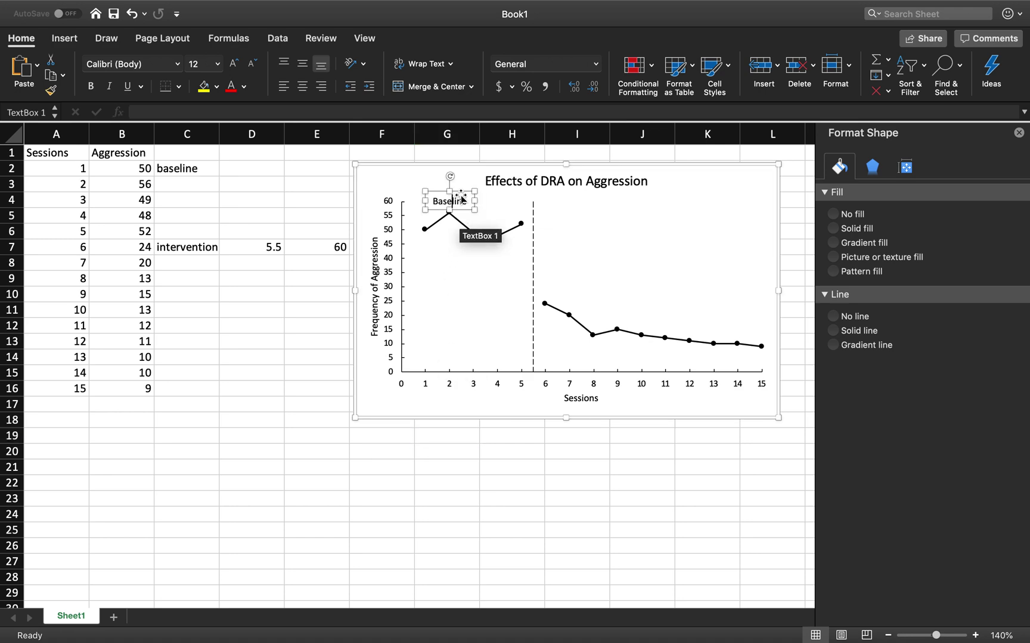
left_click_drag(461, 191, 477, 188)
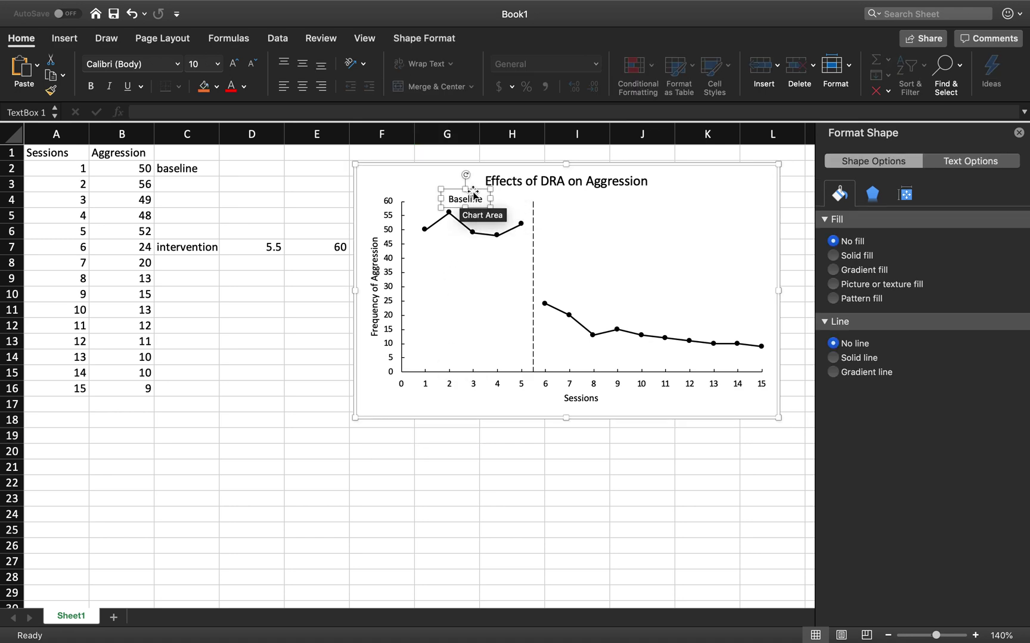
left_click(429, 450)
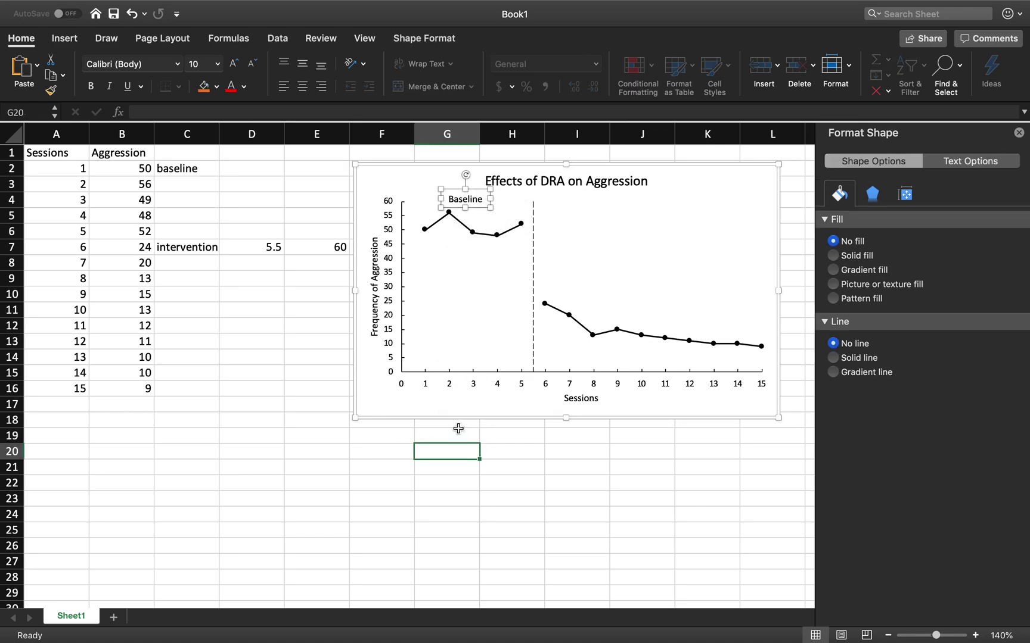
Add a 10 pt 'Intervention' text box at the top of the intervention phase, right of the dashed line
left_click(393, 411)
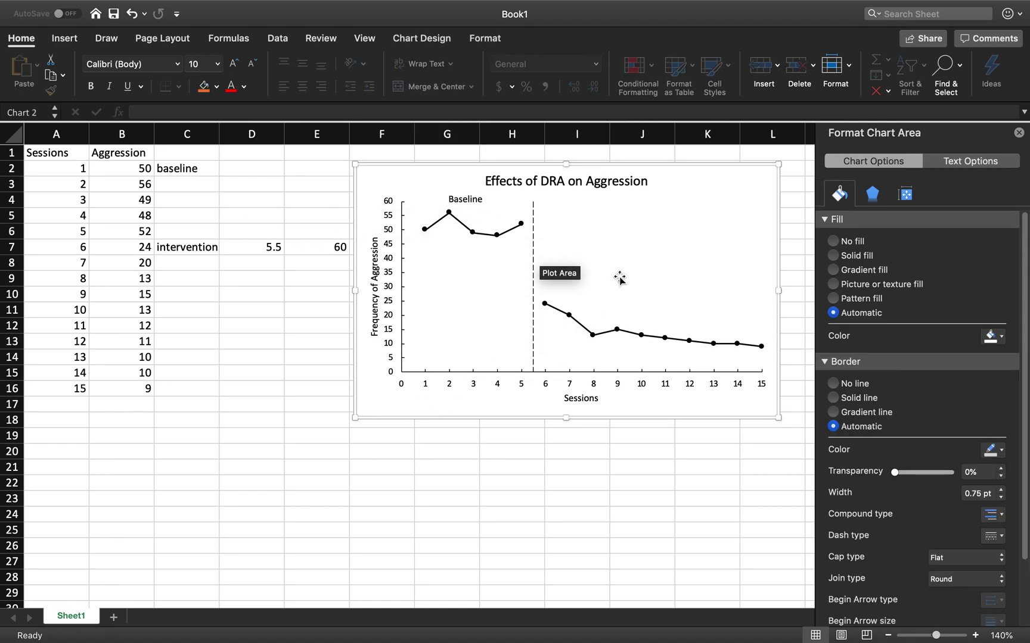
left_click(64, 38)
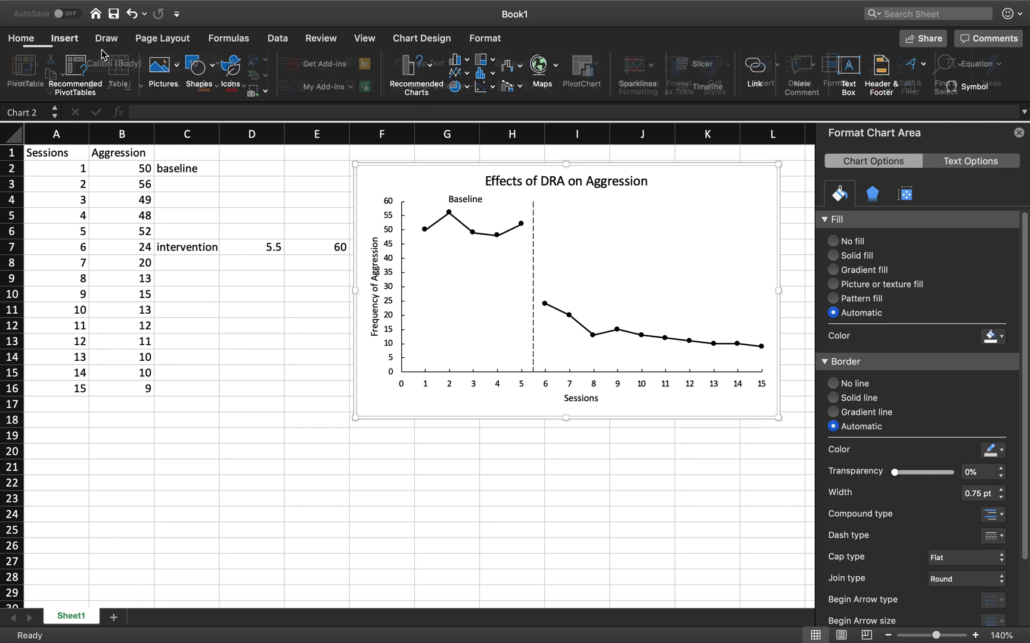
left_click(199, 75)
left_click(195, 110)
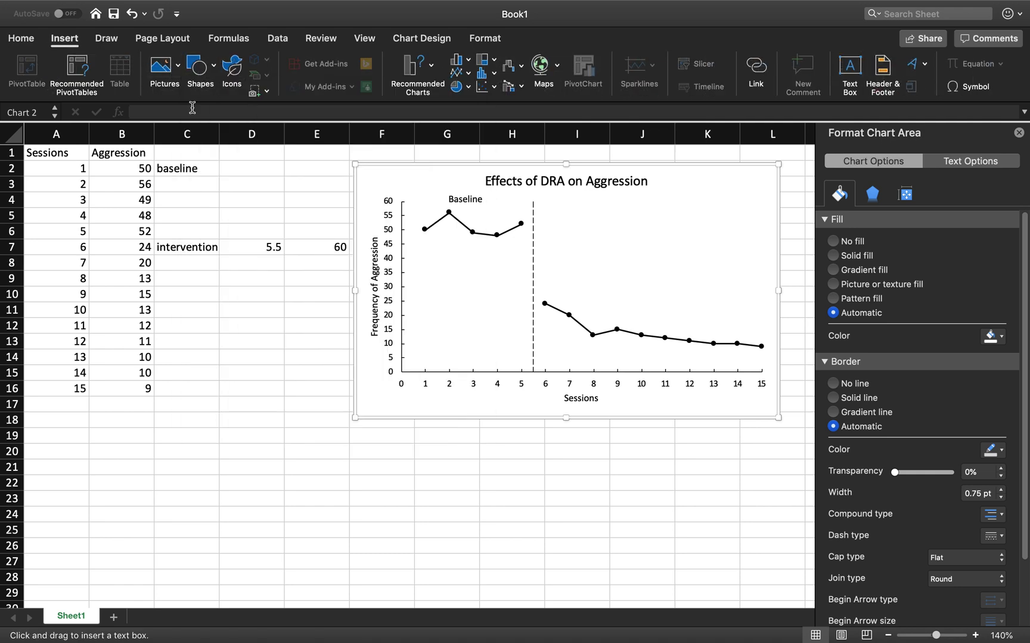
left_click_drag(618, 198, 705, 219)
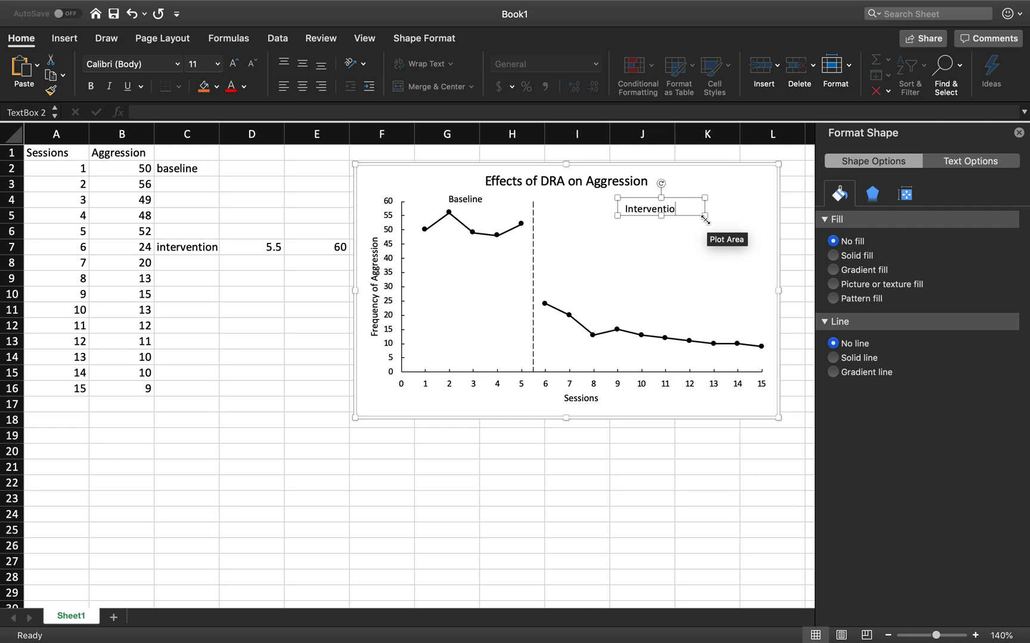
double_click(670, 213)
left_click(216, 64)
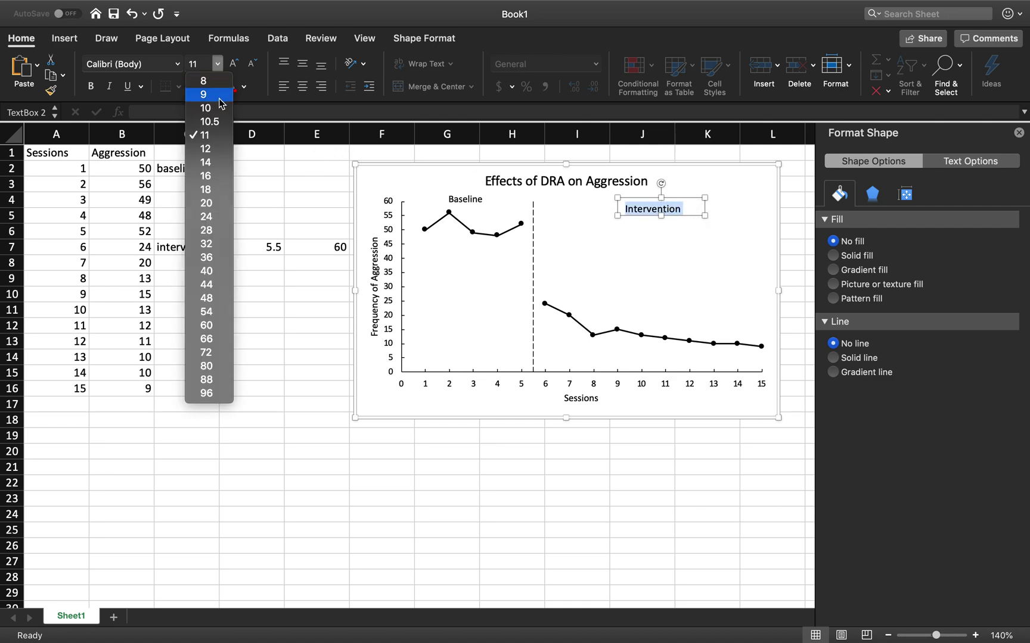
left_click(220, 107)
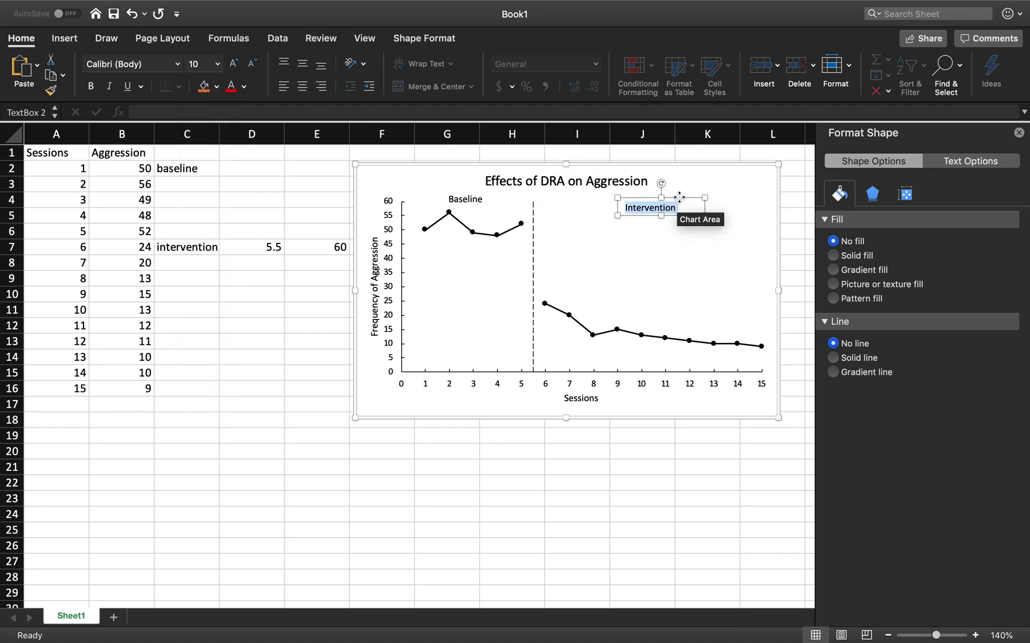
left_click_drag(679, 203, 690, 189)
left_click(412, 472)
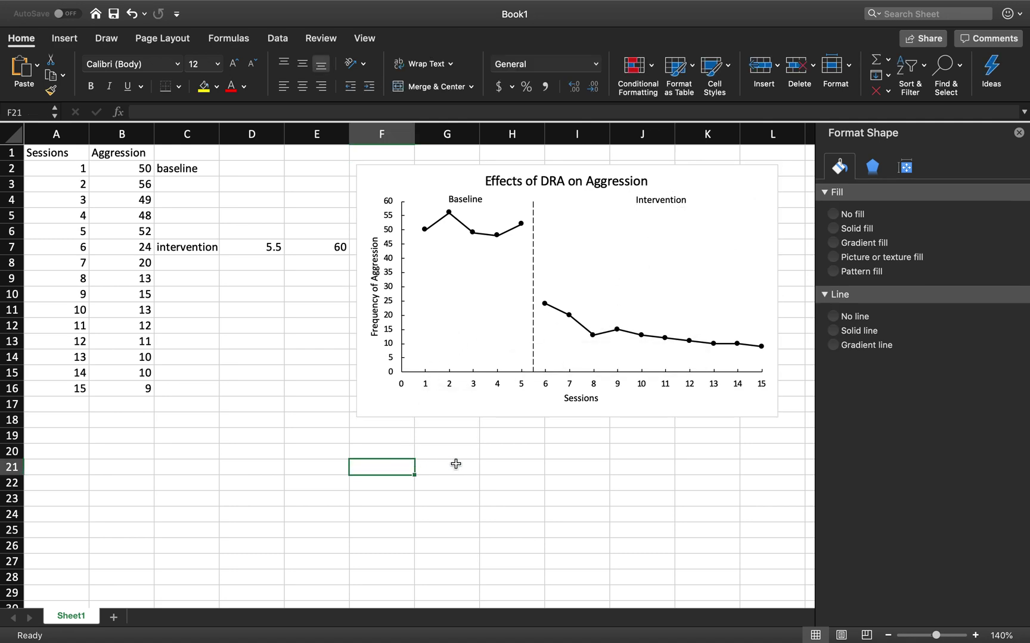
Place a narrow text box with the student's name at the chart's bottom right, outlined with a solid line
left_click(385, 405)
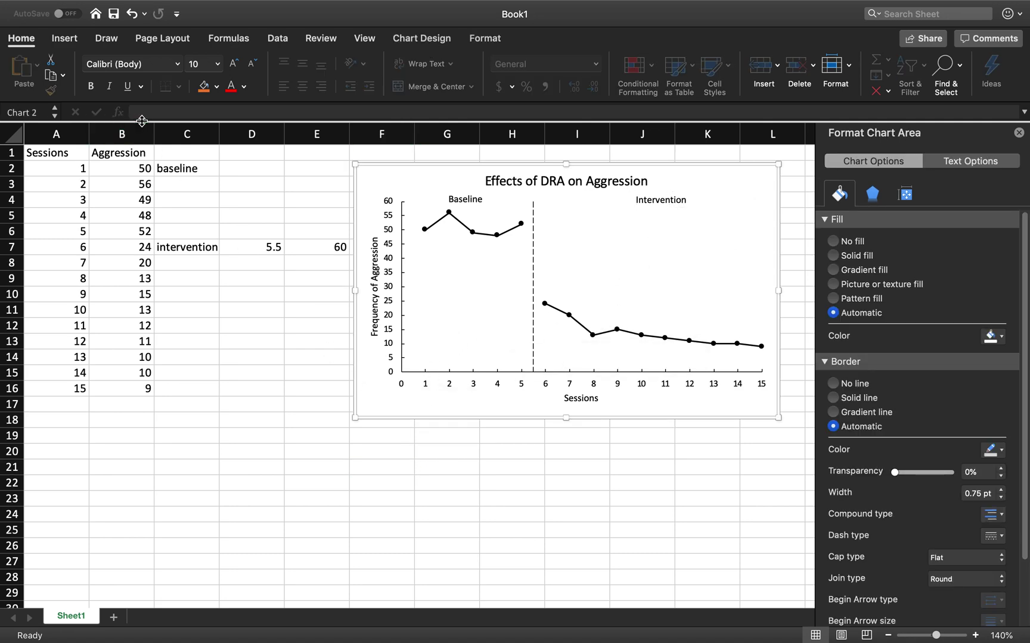
left_click(64, 39)
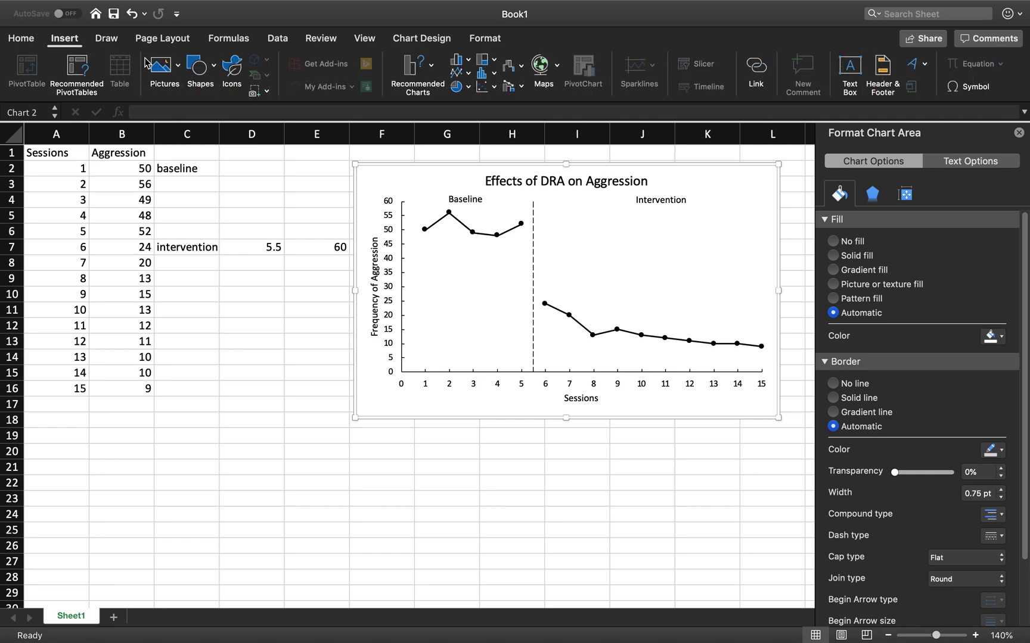
left_click(200, 69)
left_click(204, 114)
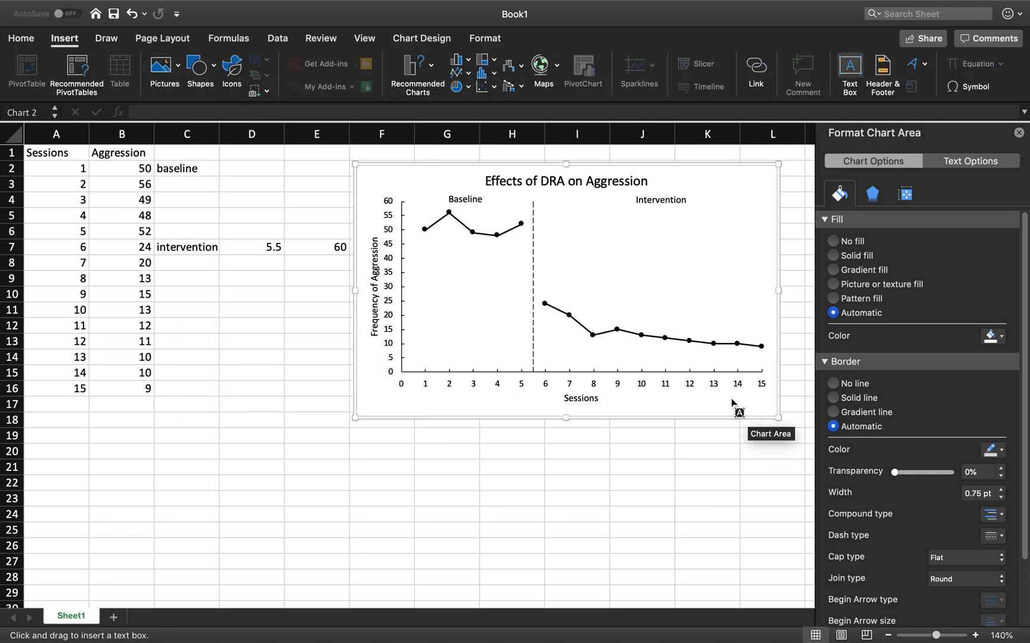
left_click_drag(705, 403, 771, 413)
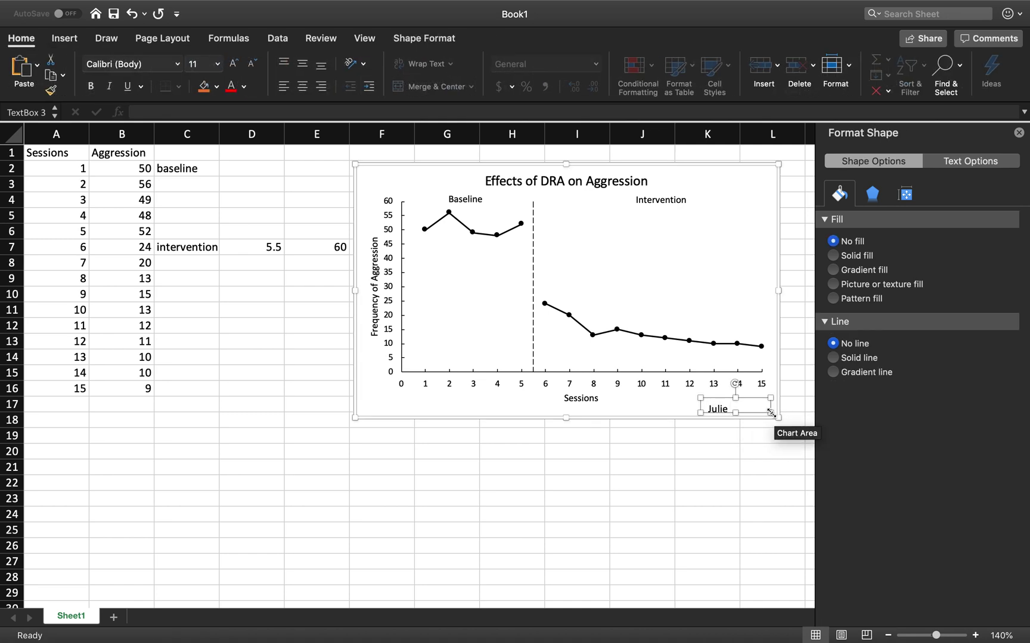
mouse_move(770, 413)
left_mouse_down()
mouse_move(741, 414)
mouse_move(746, 395)
mouse_move(763, 392)
left_mouse_up()
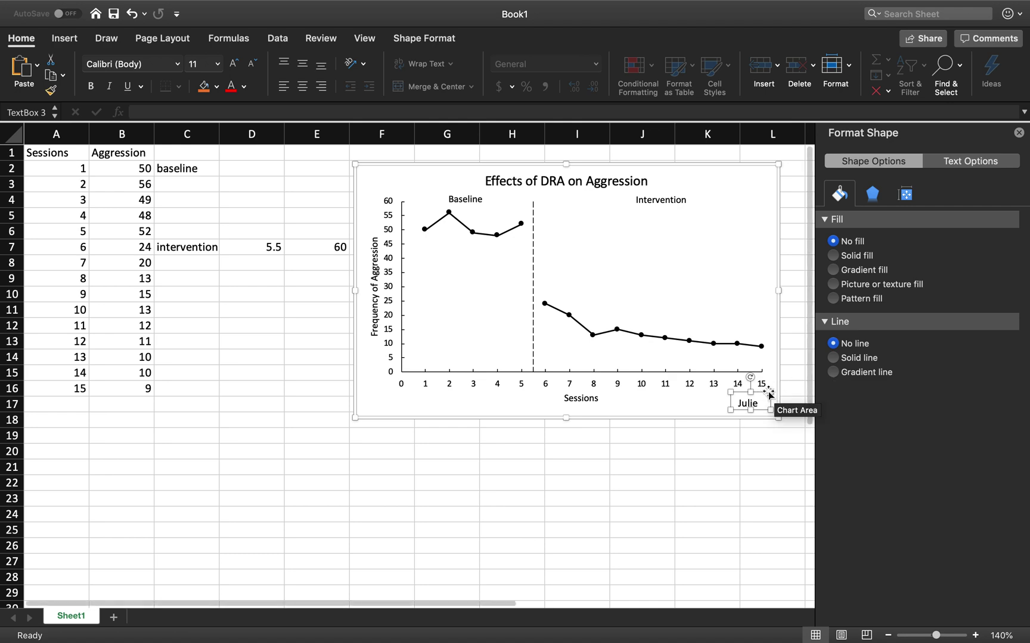
left_click(833, 358)
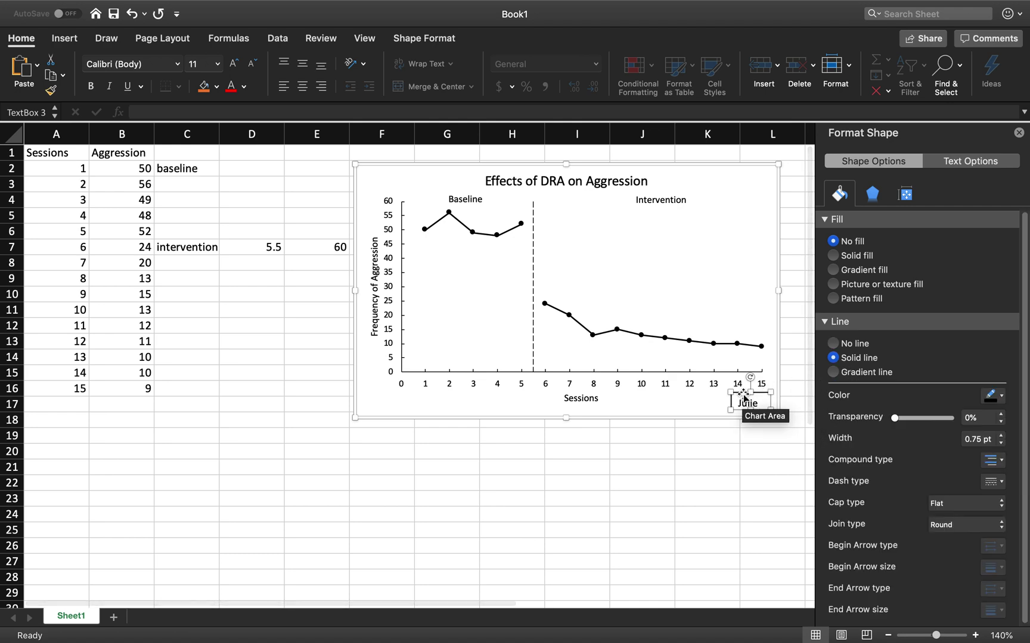
left_click_drag(739, 394, 730, 393)
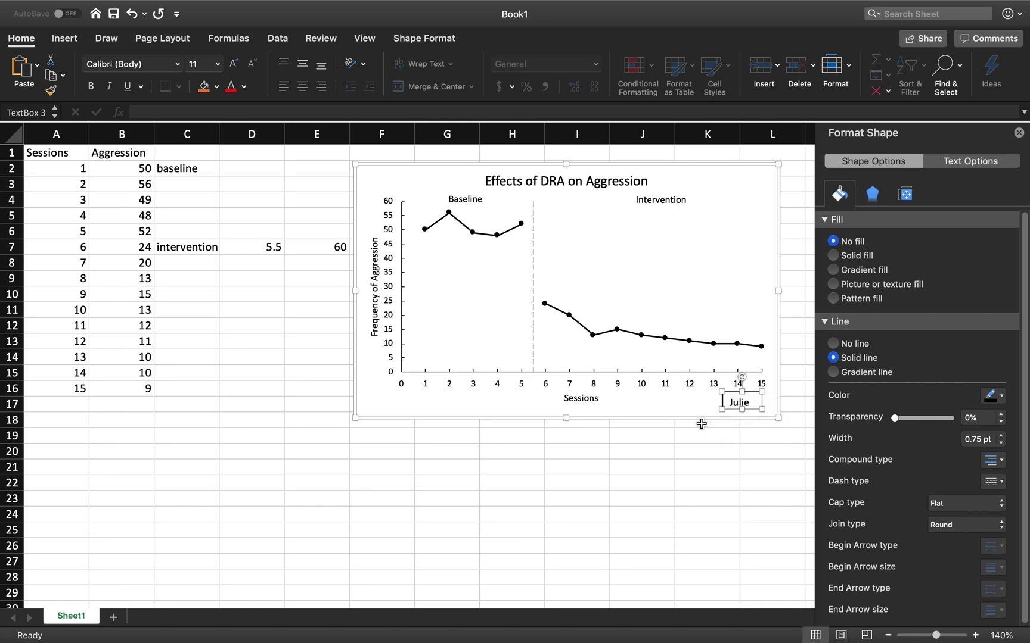
left_click(701, 424)
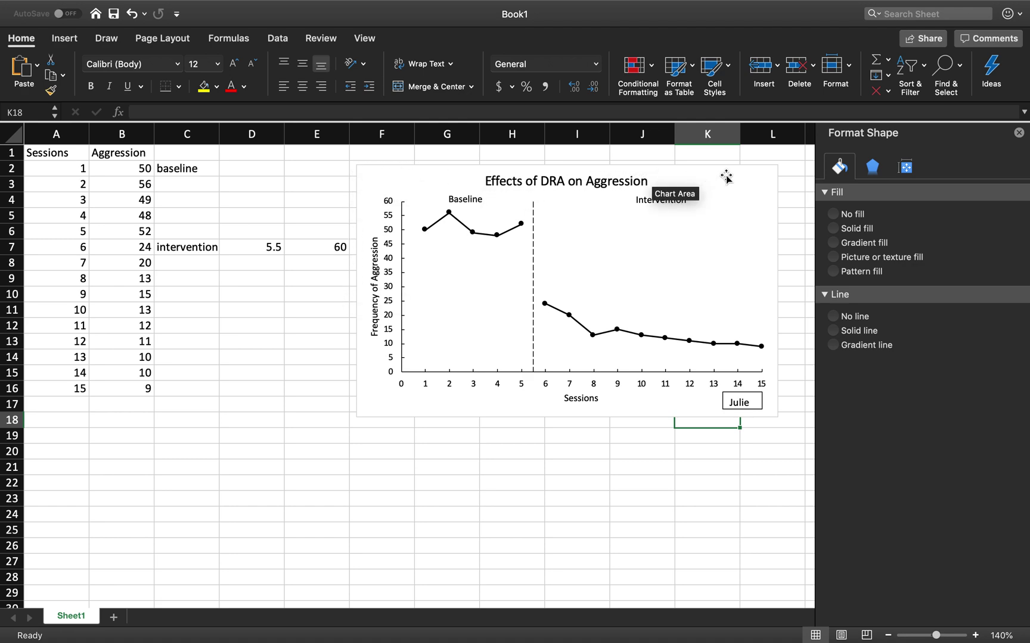
Set the chart area's border to No line
left_click(379, 402)
left_click(409, 405)
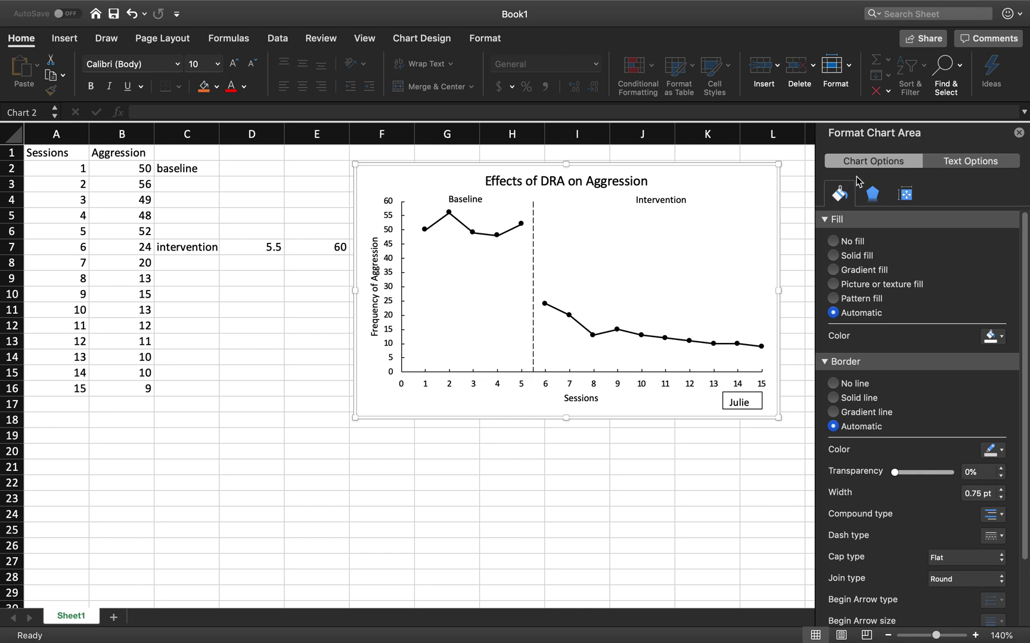
left_click(833, 384)
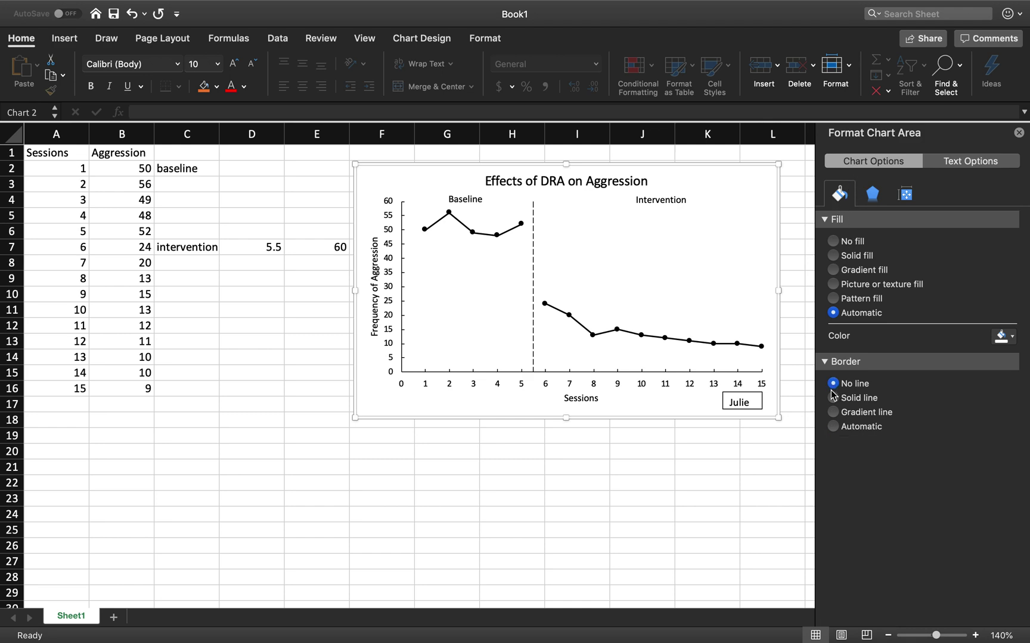
left_click(355, 465)
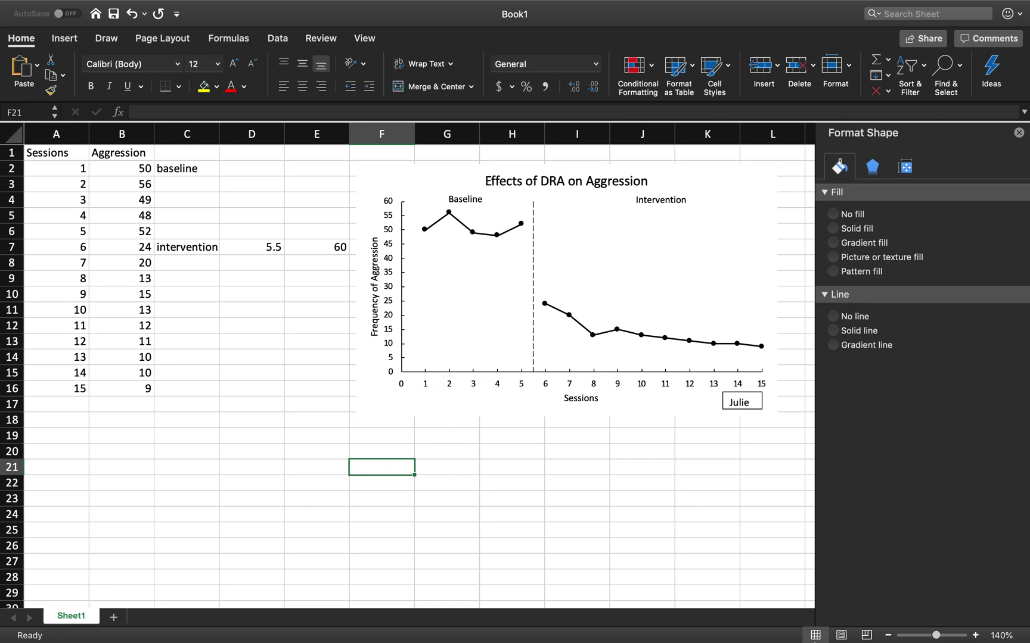